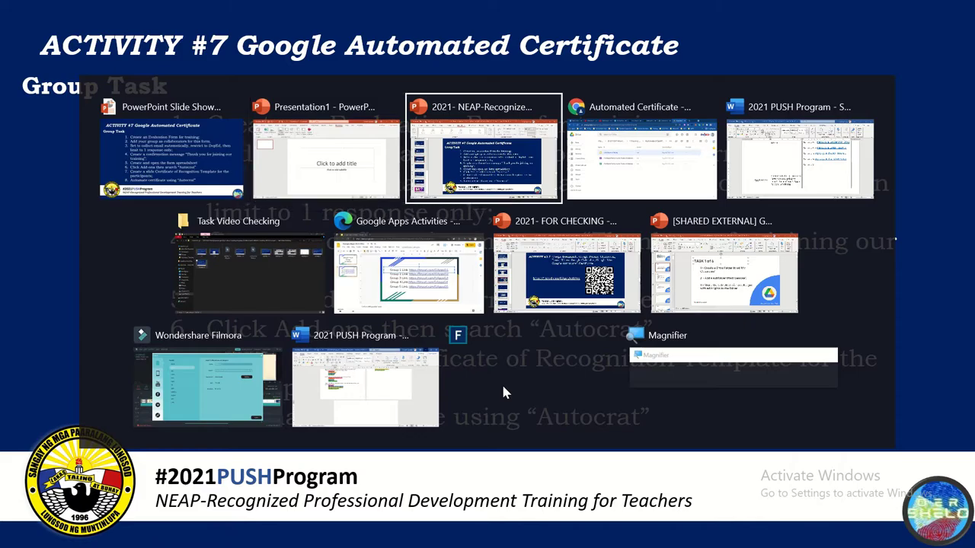
# Open the Feedback Survey for the Trainer Workshop form and compare it with the activity slide
pyautogui.doubleClick(326, 266)
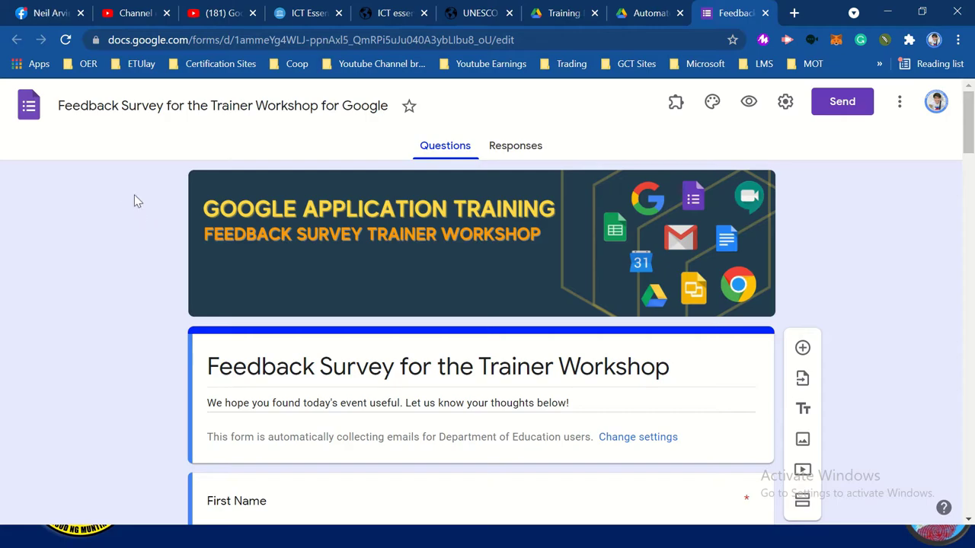
pyautogui.hotkey('alt', 'Tab')
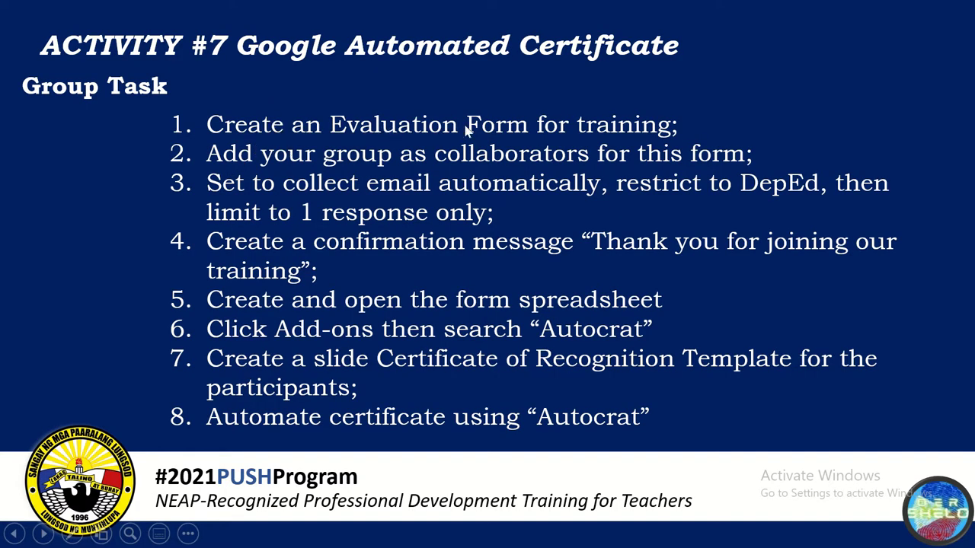
pyautogui.hotkey('alt', 'Tab')
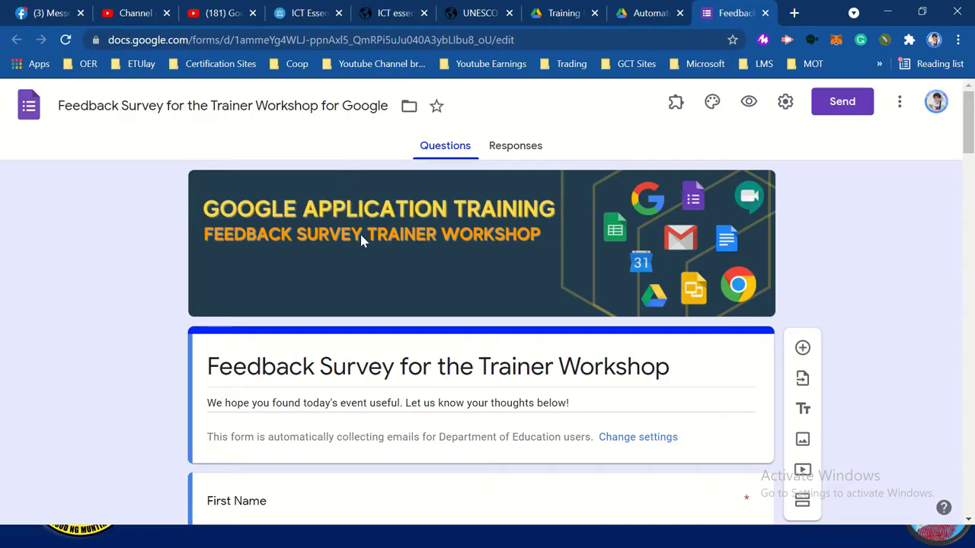
pyautogui.scroll(-8, 346, 279)
pyautogui.scroll(-4, 346, 279)
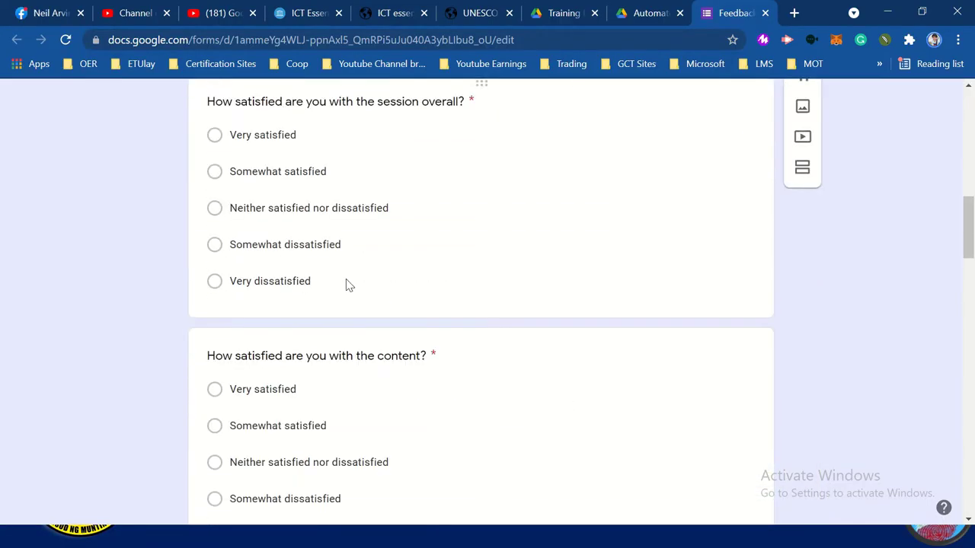
pyautogui.scroll(12, 346, 283)
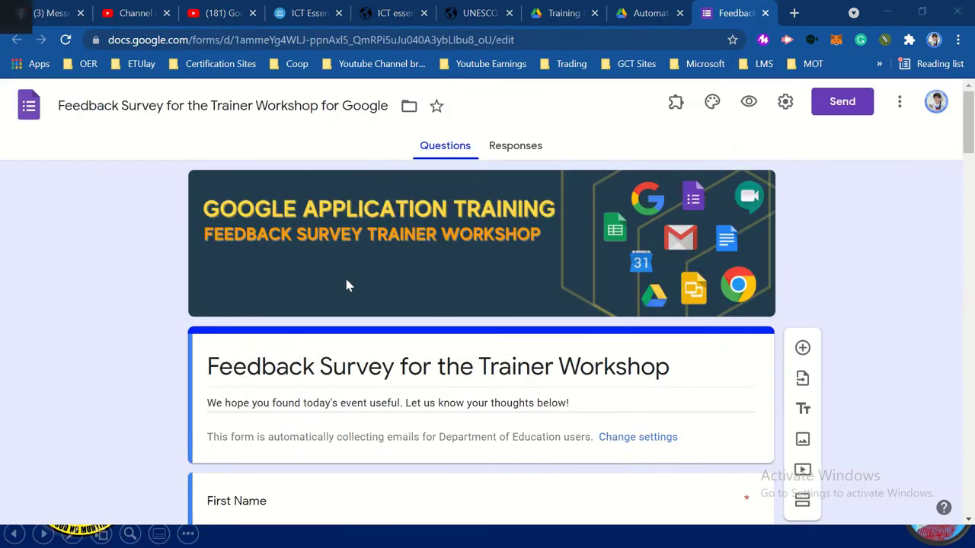
pyautogui.hotkey('alt', 'Tab')
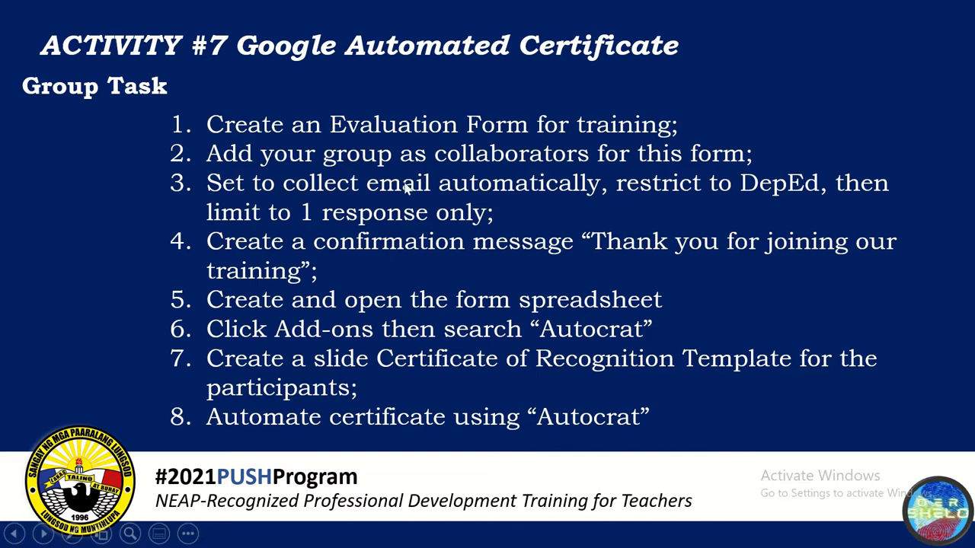
pyautogui.hotkey('alt', 'Tab')
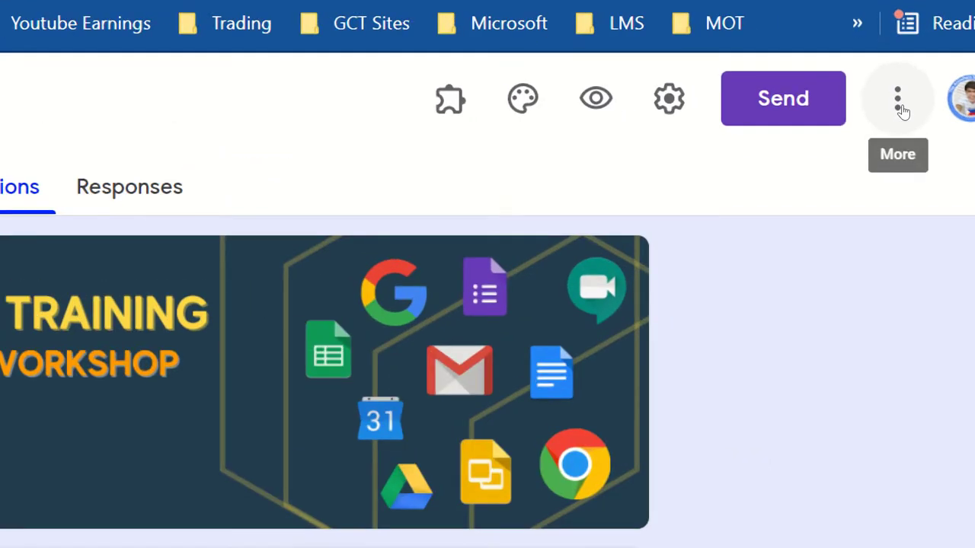
# Invite a group member's Gmail address as form editor and confirm sharing outside the organization
pyautogui.click(901, 107)
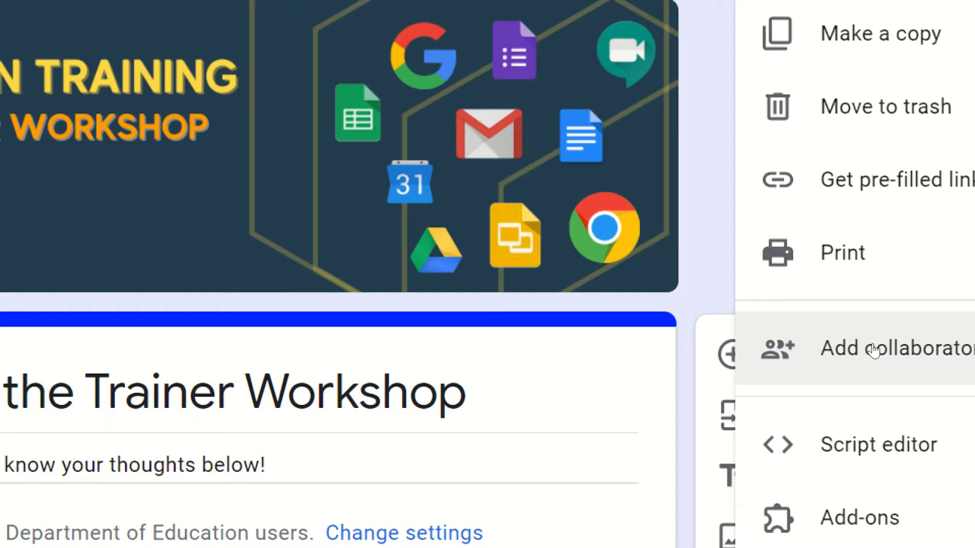
pyautogui.click(873, 350)
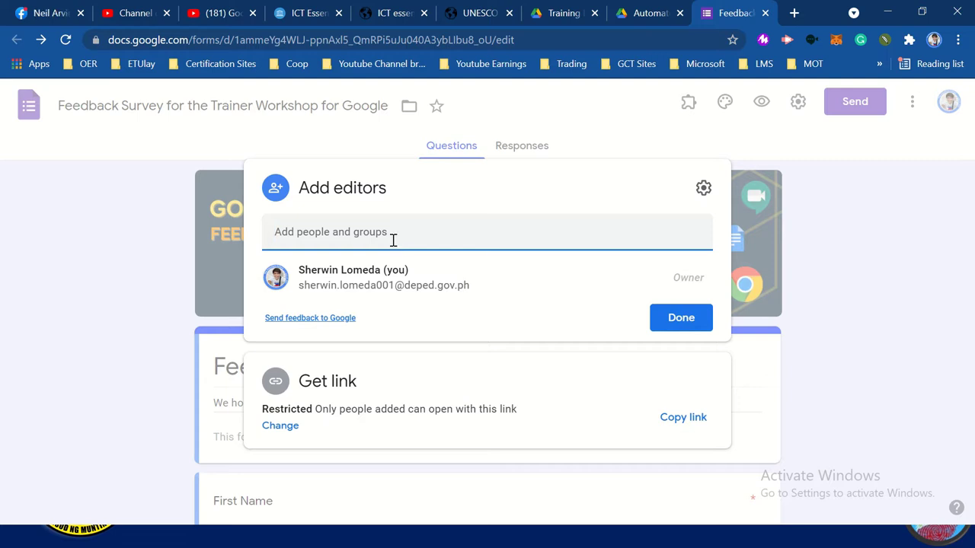
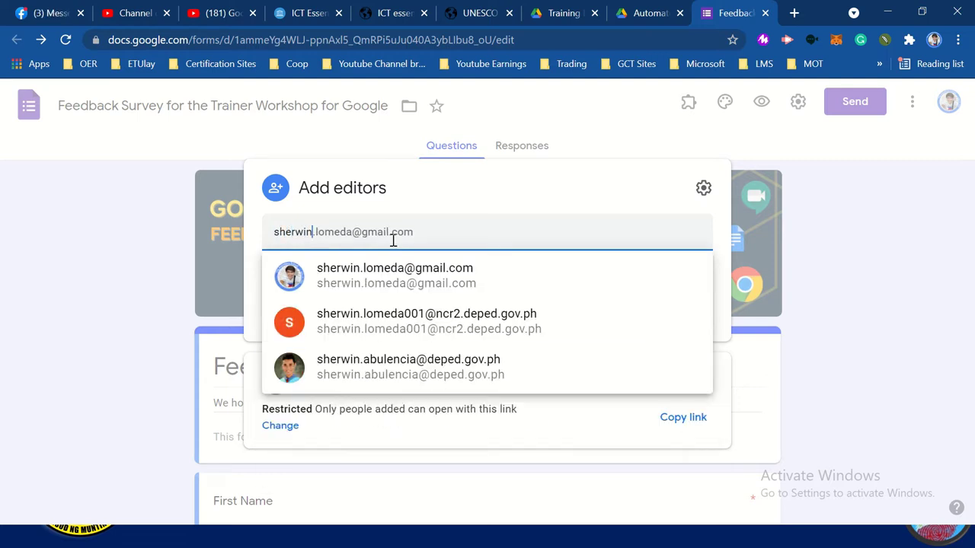
pyautogui.click(431, 282)
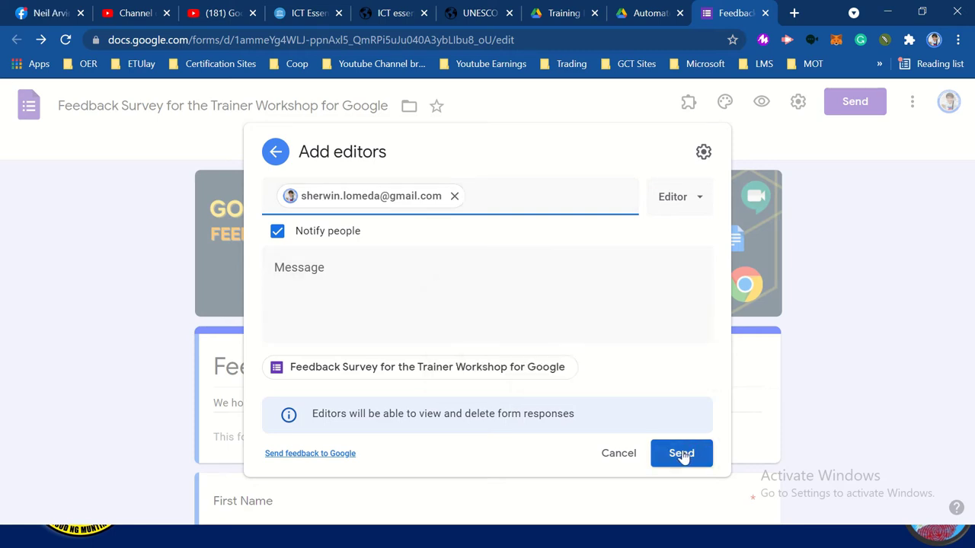
pyautogui.click(693, 218)
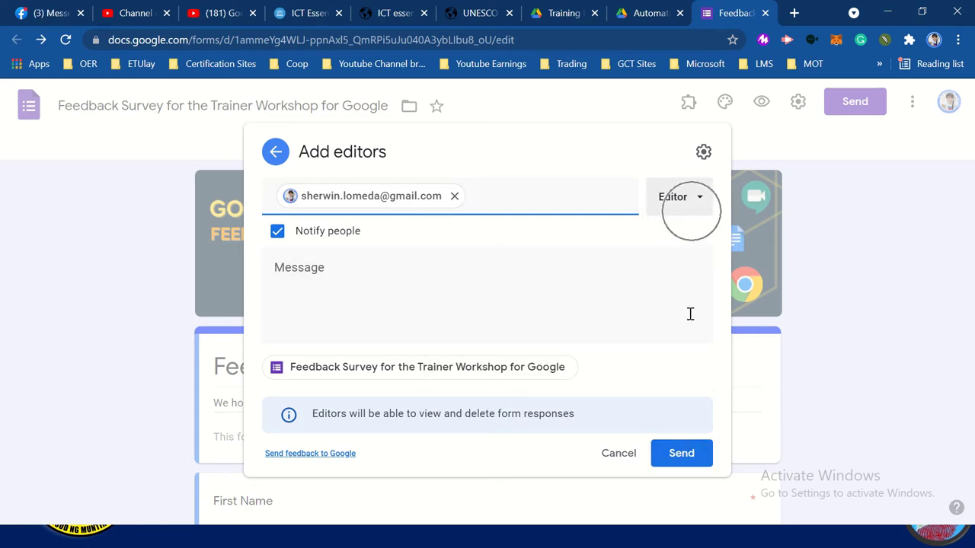
pyautogui.click(689, 454)
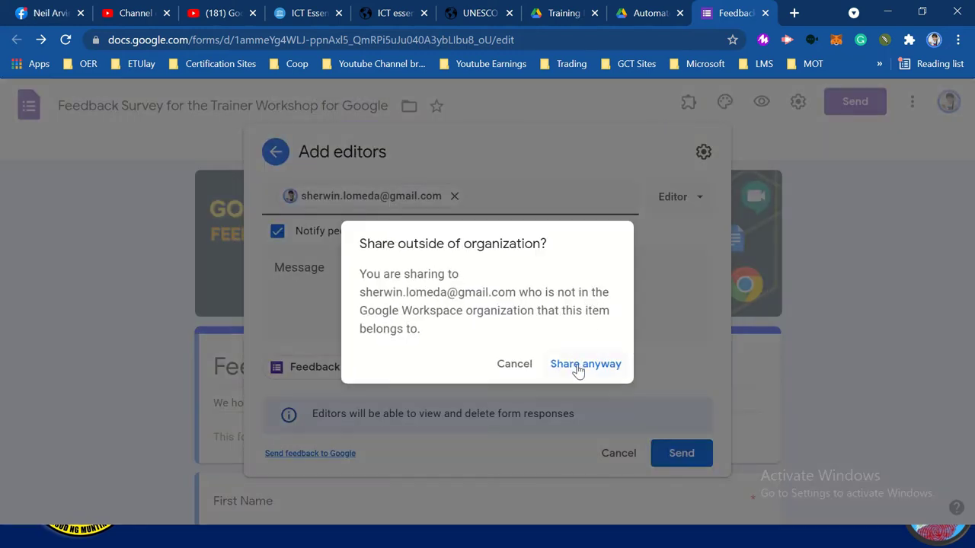
pyautogui.click(580, 365)
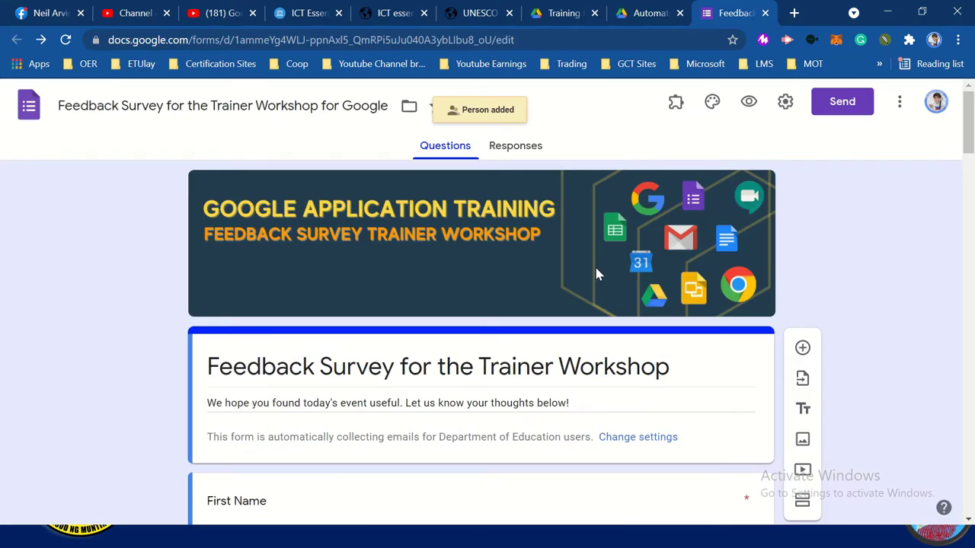
pyautogui.hotkey('alt', 'Tab')
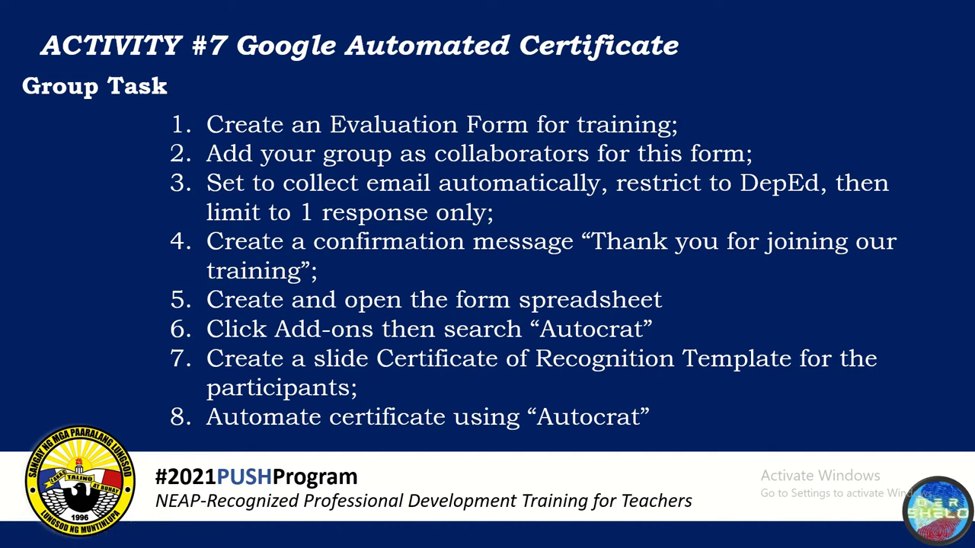
# In form settings, keep email collection on and response receipts off, and set the DepEd restriction and 1-response limit
pyautogui.hotkey('alt', 'Tab')
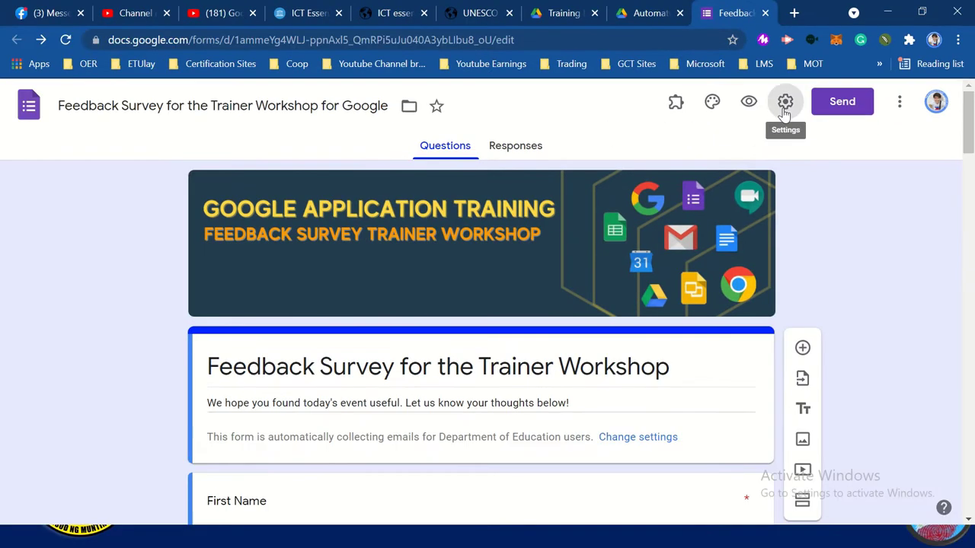
pyautogui.click(784, 109)
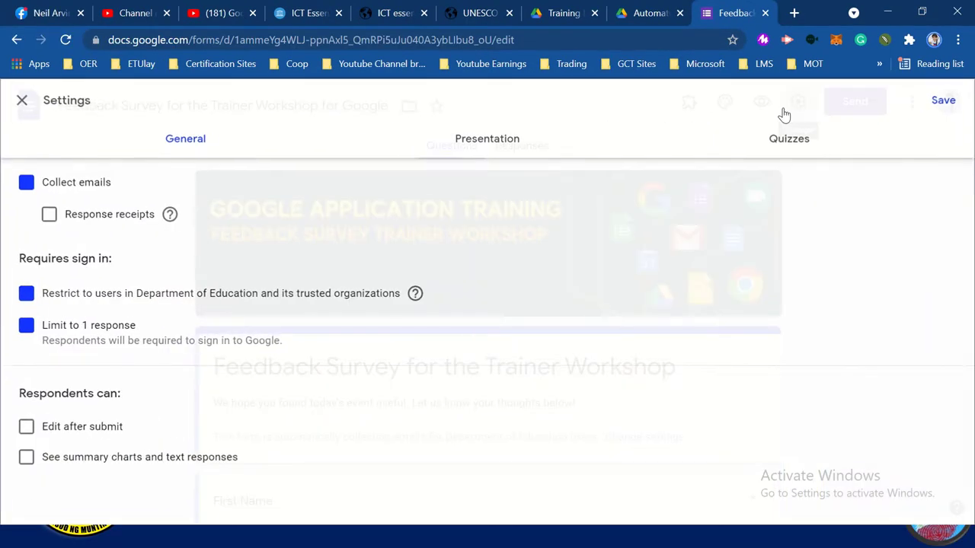
pyautogui.click(26, 184)
pyautogui.click(27, 184)
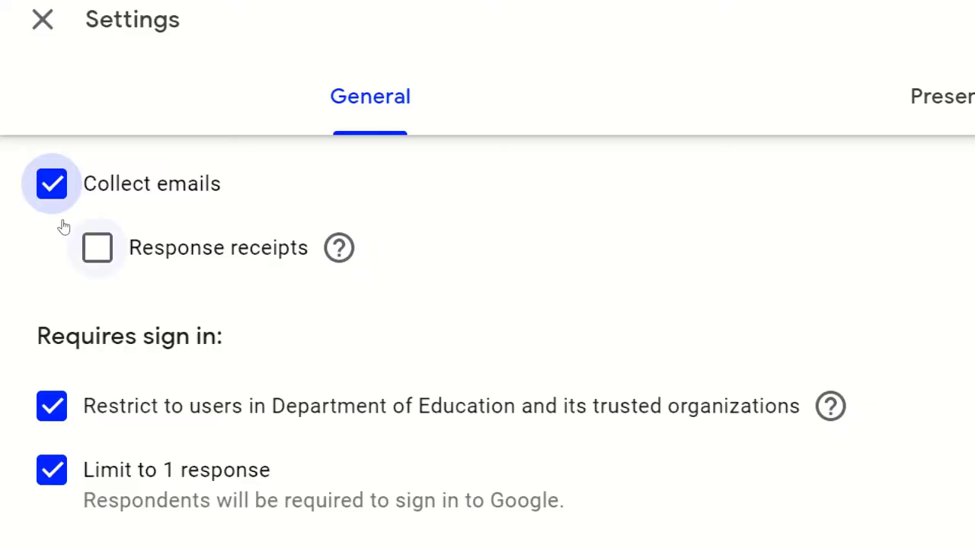
pyautogui.click(97, 248)
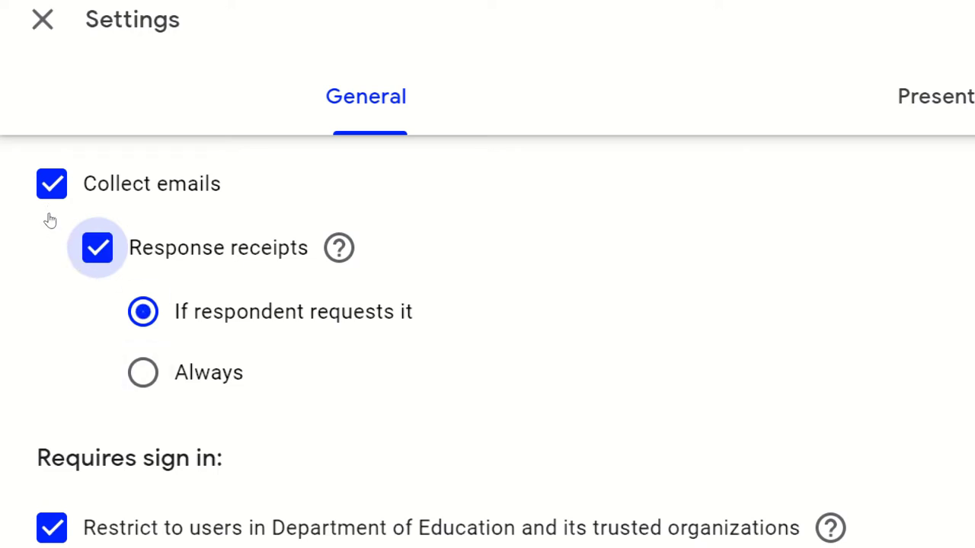
pyautogui.click(49, 220)
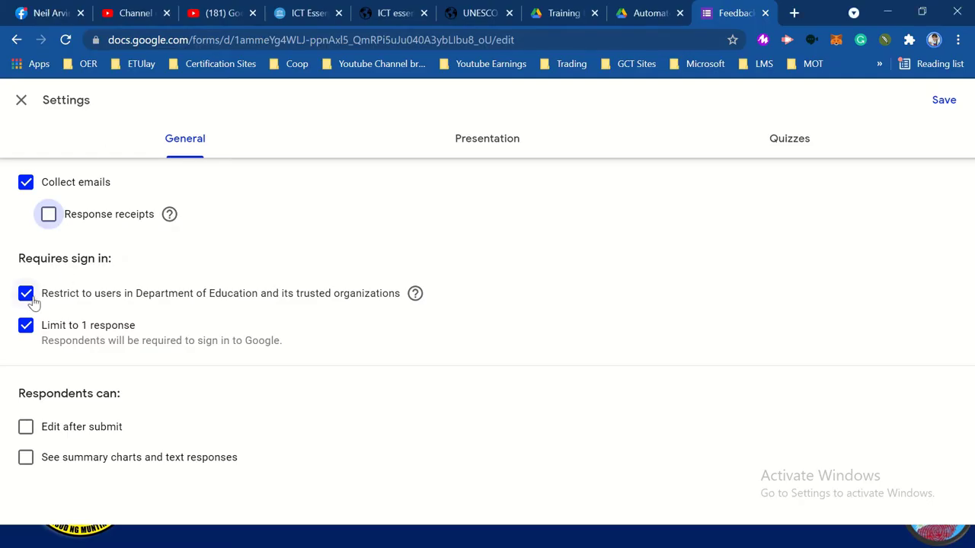
pyautogui.click(28, 299)
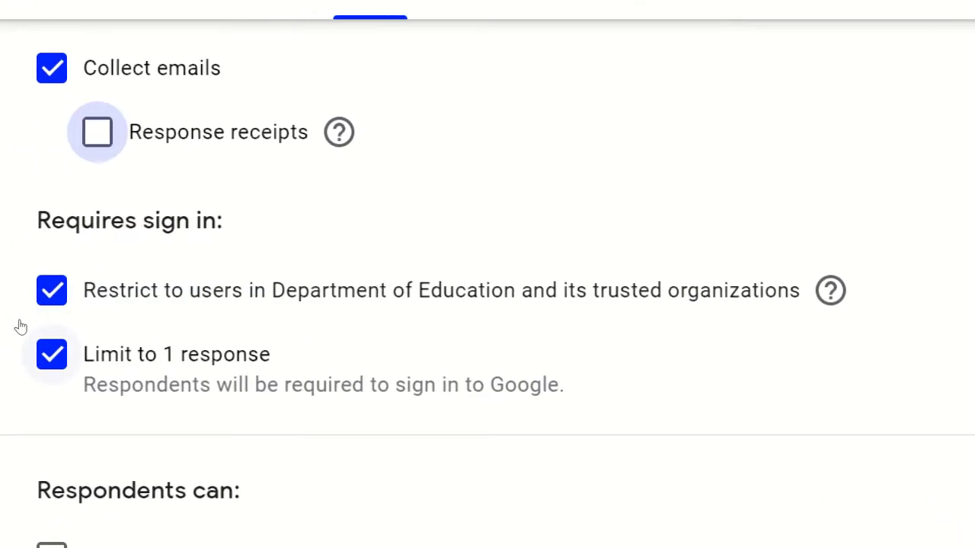
# Check the settings against the activity slide and bring up the Presentation settings
pyautogui.press('super')
pyautogui.press('super')
pyautogui.hotkey('alt', 'Tab')
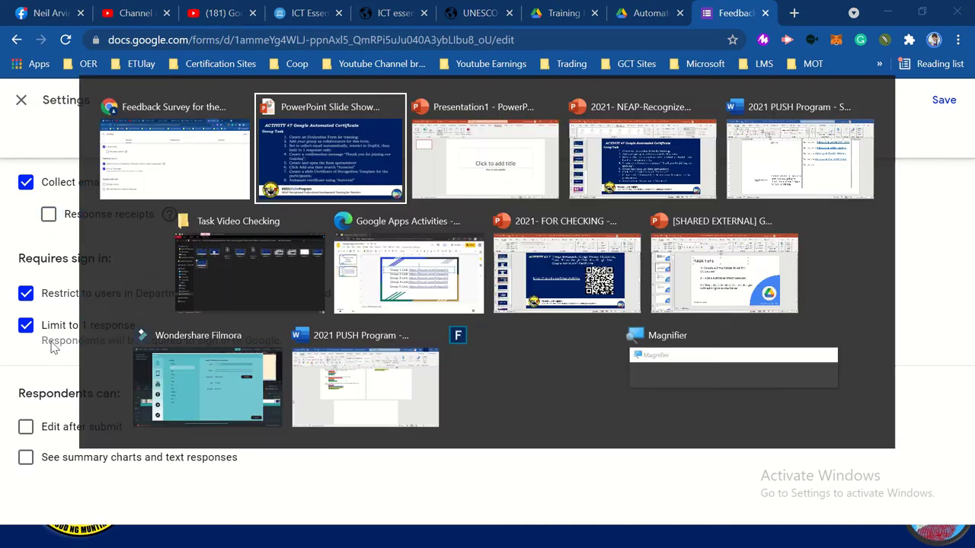
pyautogui.press('ctrl')
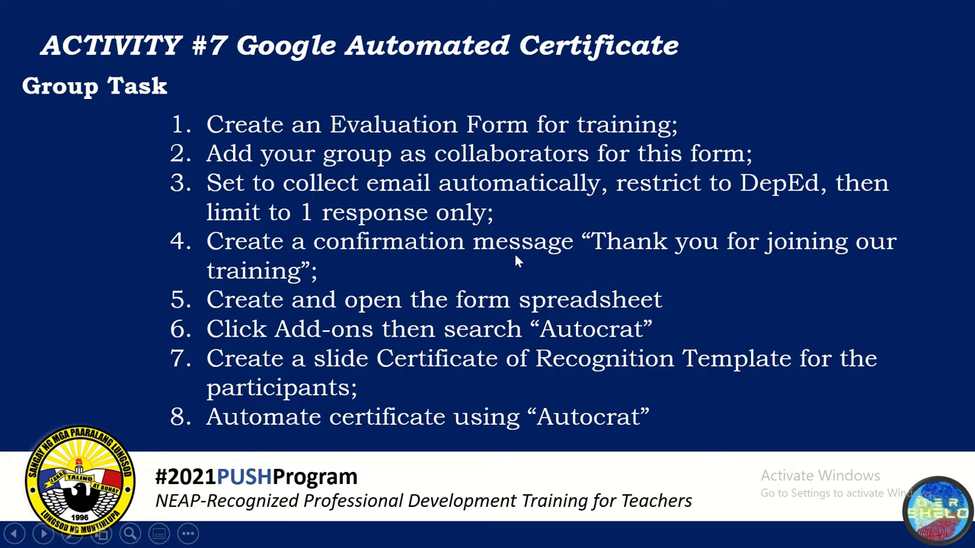
pyautogui.hotkey('alt', 'Tab')
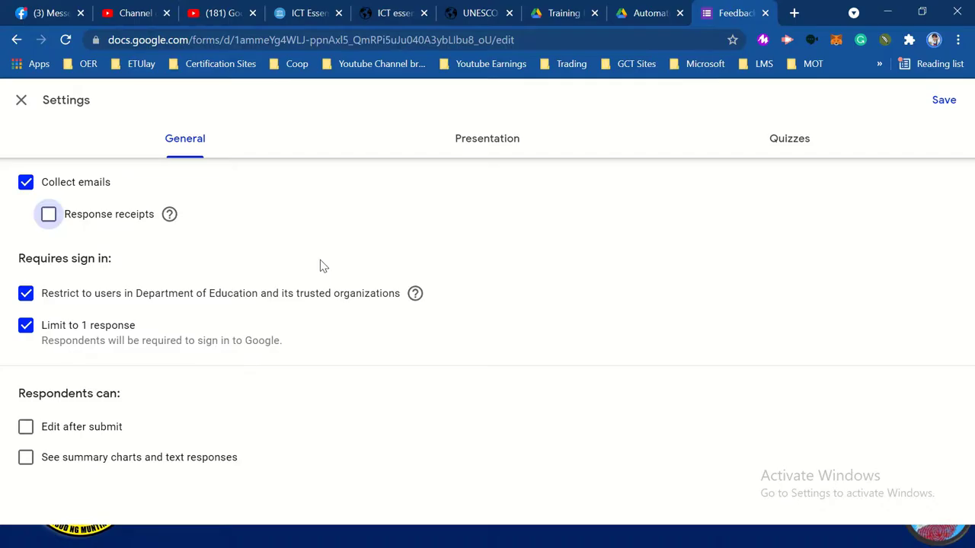
pyautogui.press('ctrl')
pyautogui.click(479, 134)
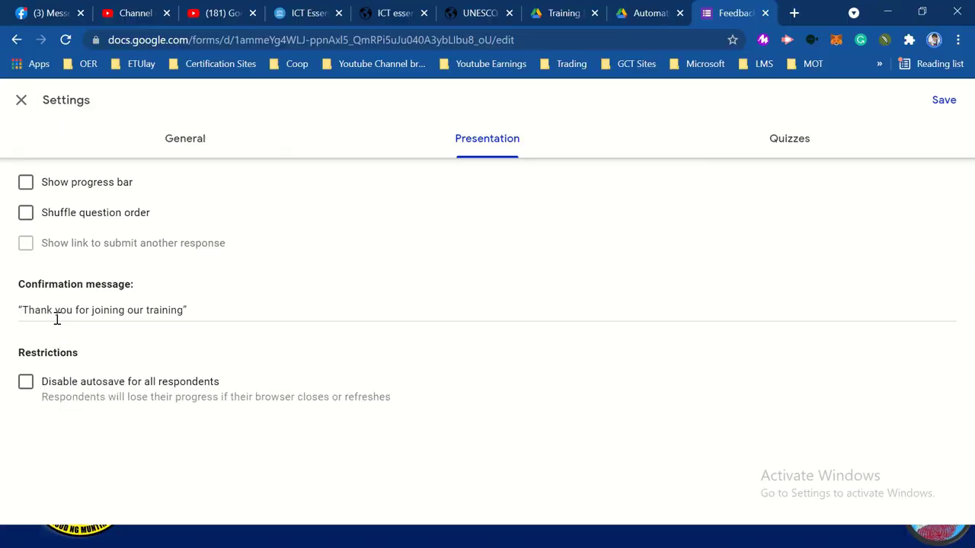
# Verify the confirmation message 'Thank you for joining our training' against the slide and save the settings
pyautogui.hotkey('alt', 'Tab')
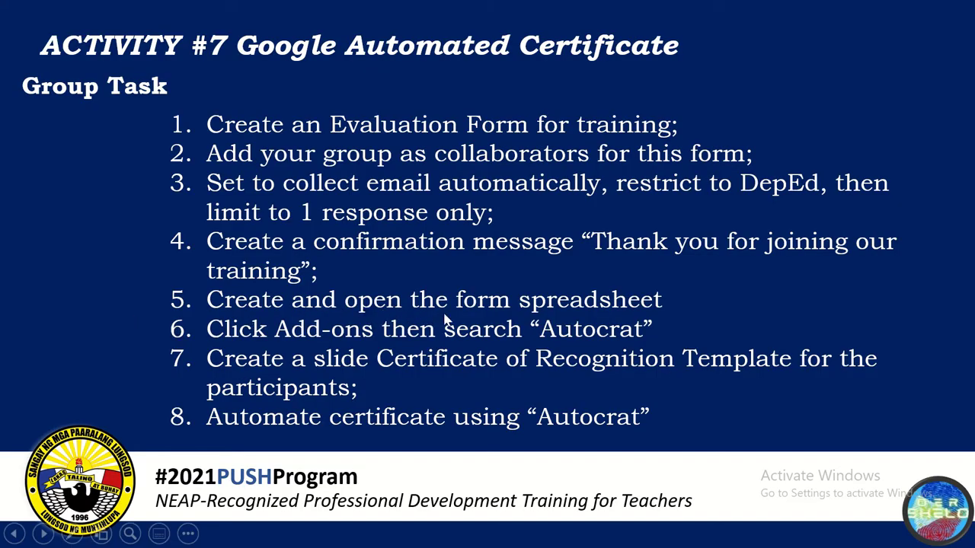
pyautogui.hotkey('alt', 'Tab')
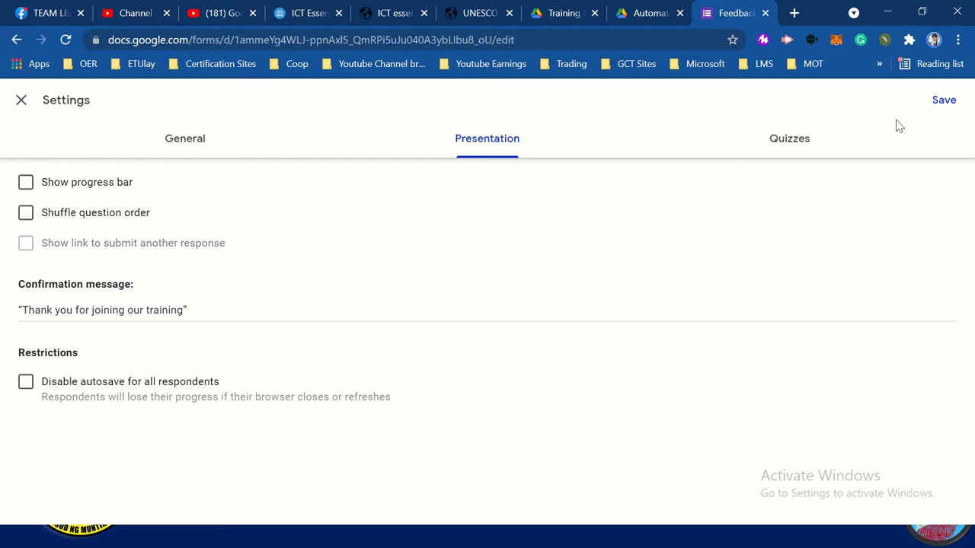
pyautogui.click(942, 104)
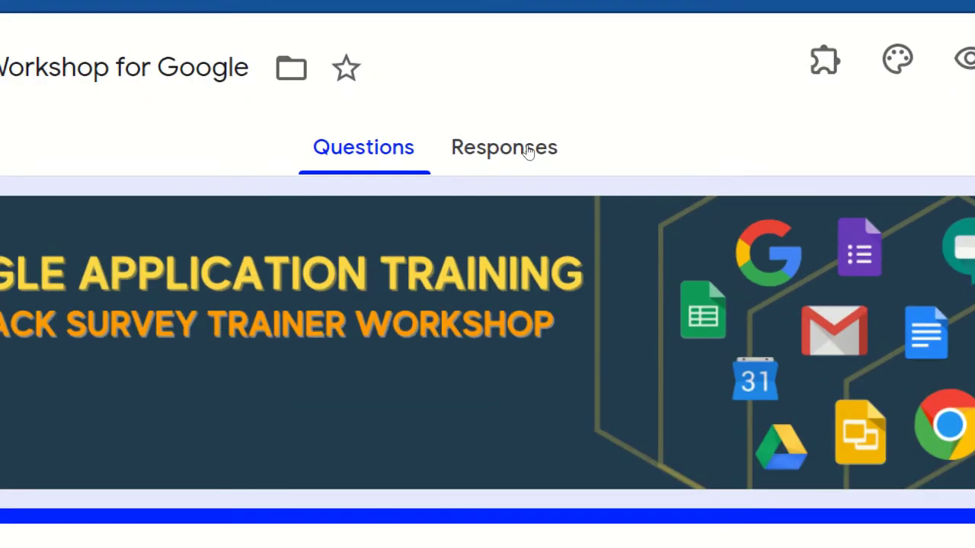
# Send the form's responses to a new linked Google Sheets spreadsheet, checking the activity slide meanwhile
pyautogui.click(527, 150)
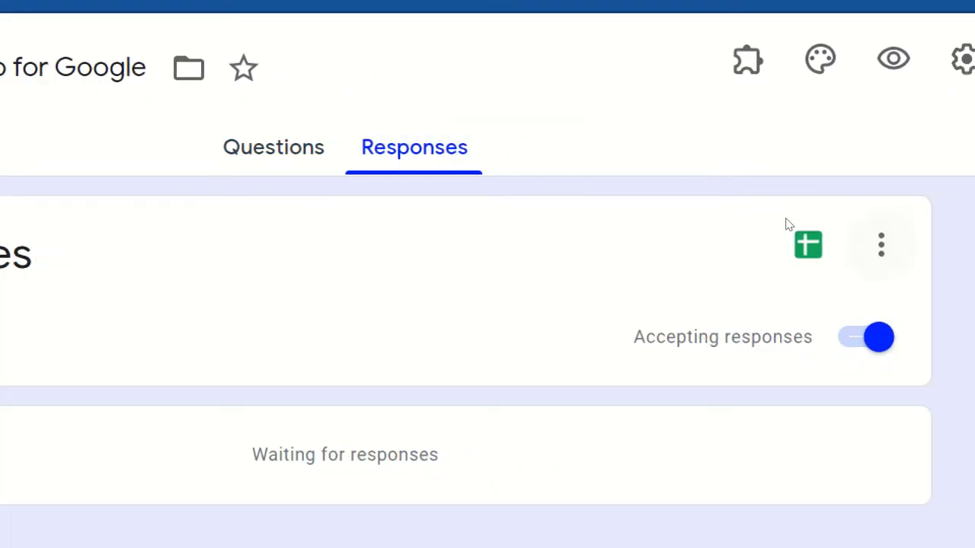
pyautogui.click(807, 244)
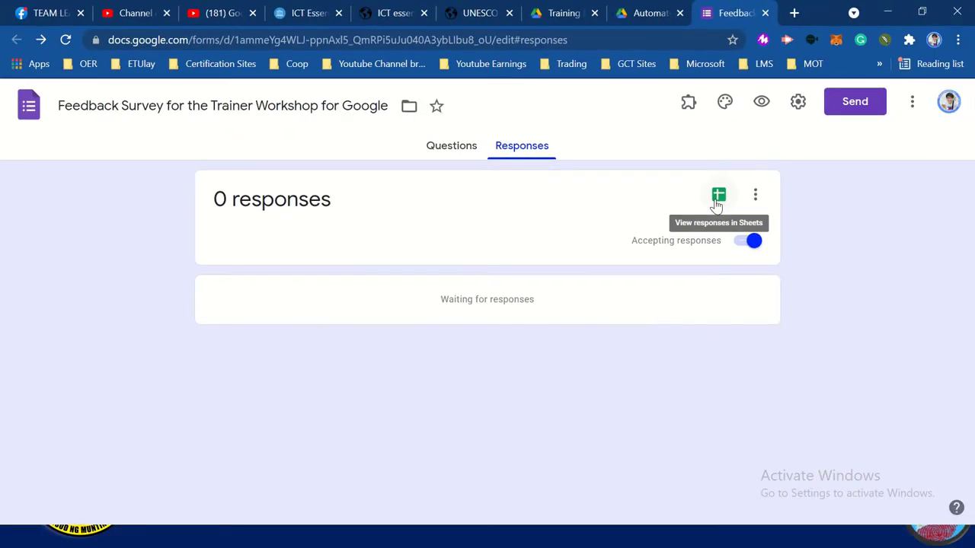
pyautogui.click(717, 199)
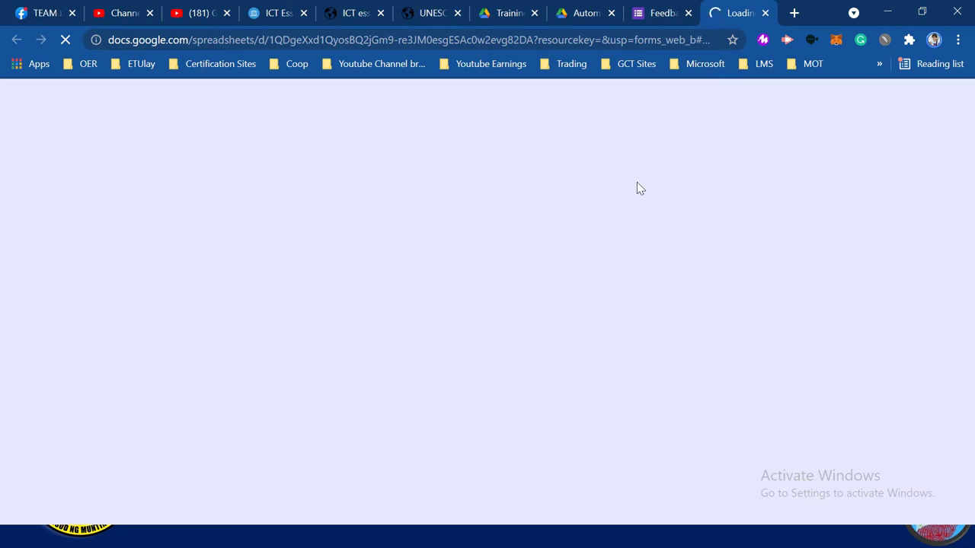
pyautogui.hotkey('alt', 'Tab')
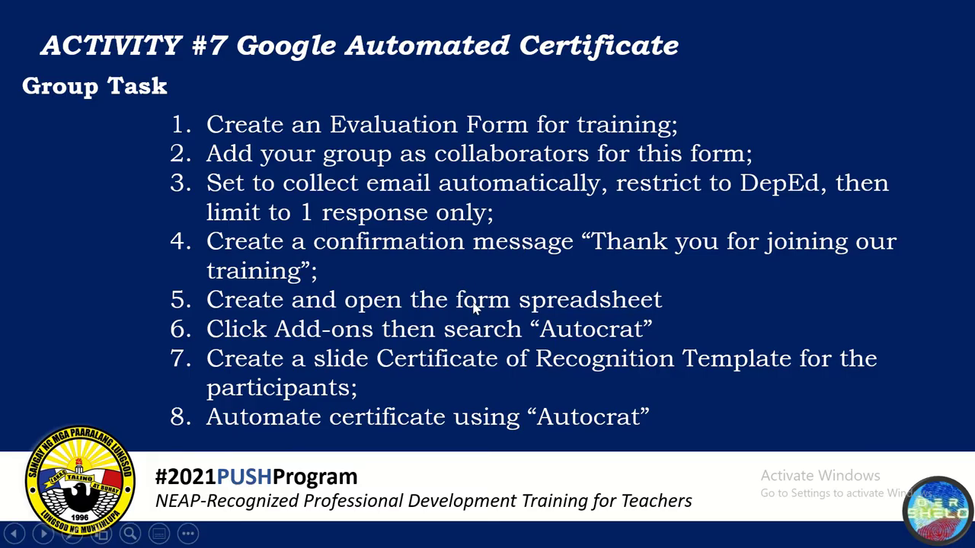
pyautogui.hotkey('alt', 'Tab')
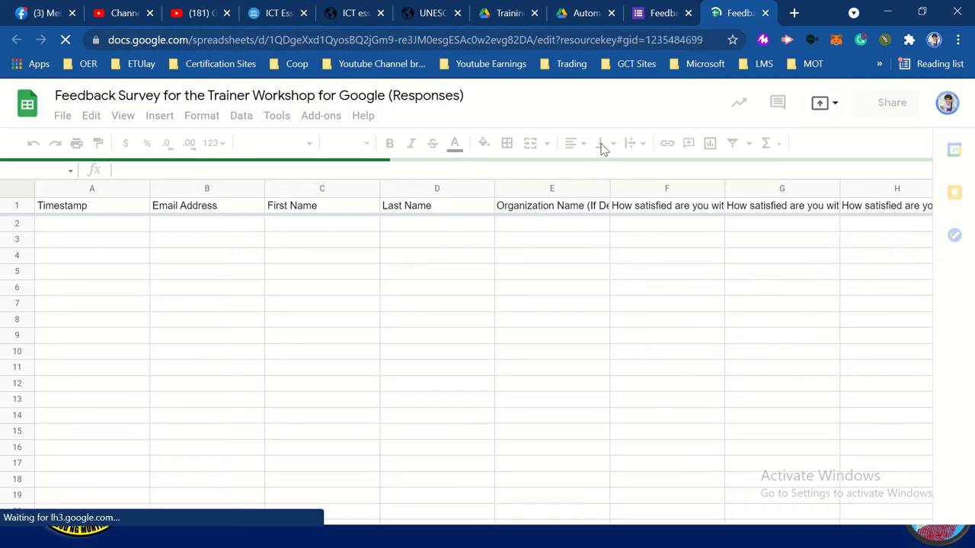
pyautogui.hotkey('alt', 'Tab')
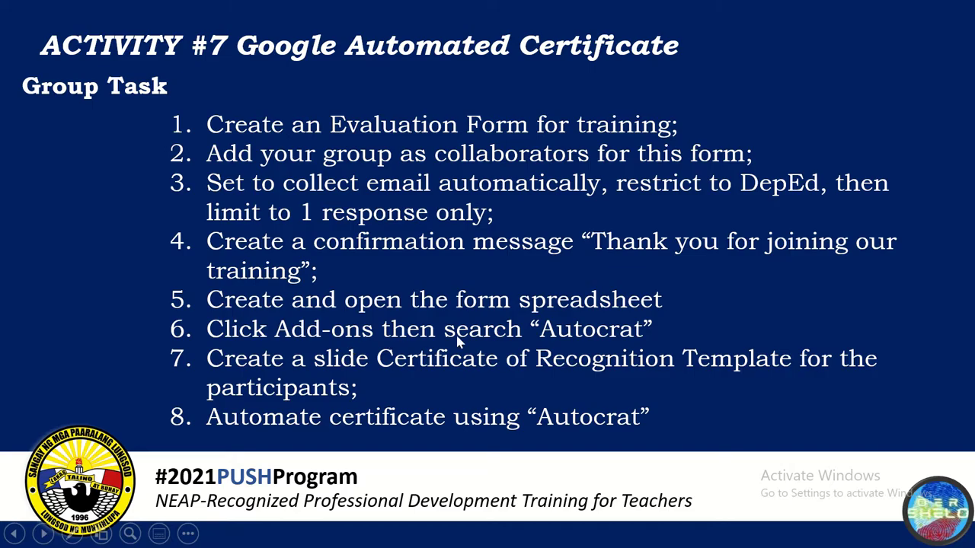
pyautogui.hotkey('alt', 'Tab')
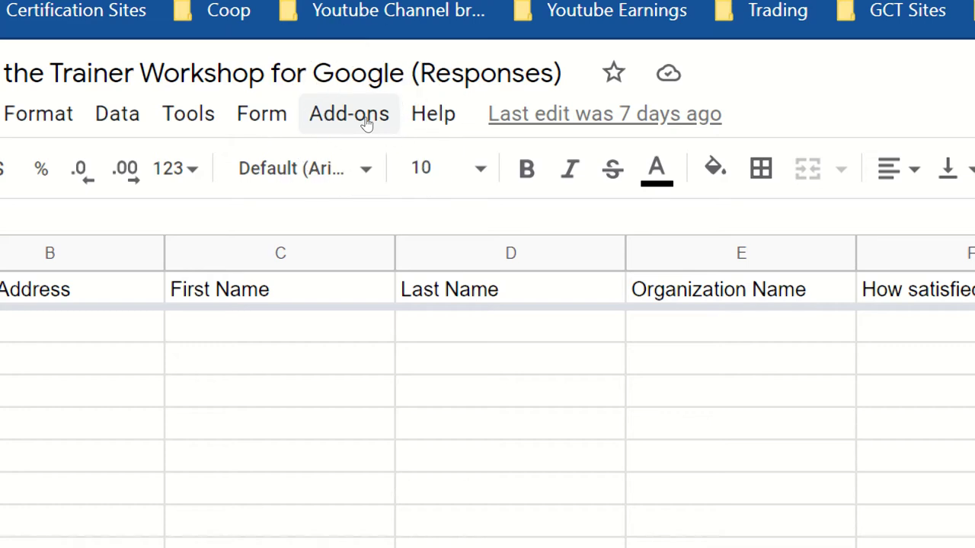
# Search the add-on marketplace for Autocrat
pyautogui.click(366, 124)
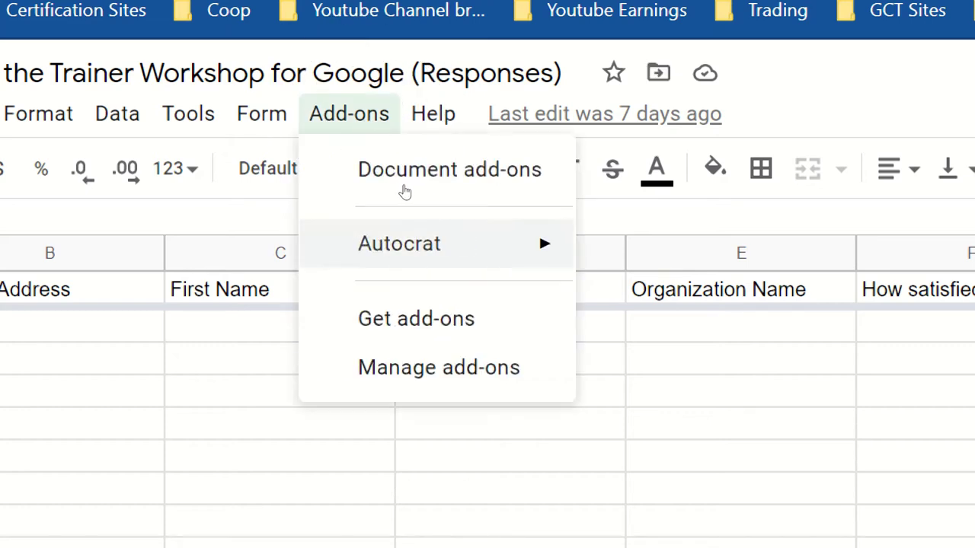
pyautogui.press('Right')
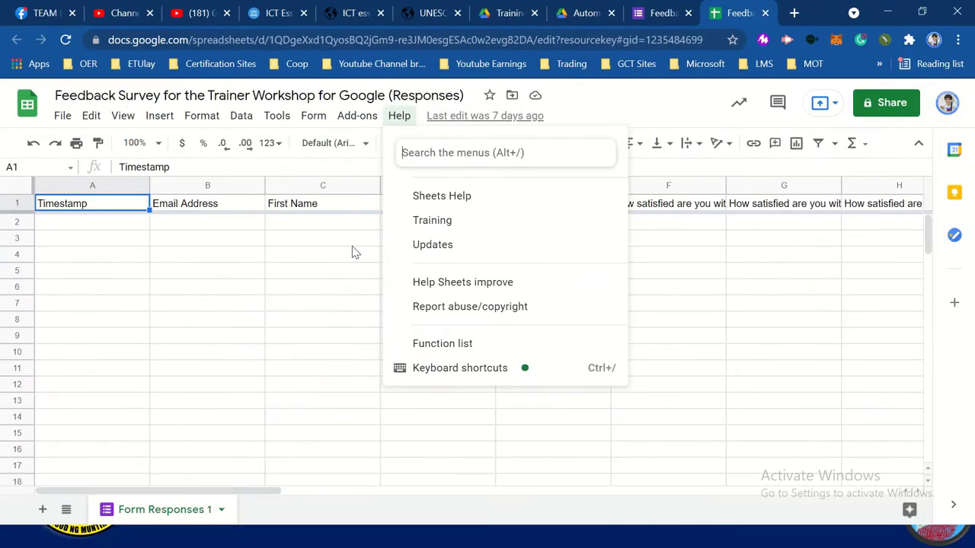
pyautogui.click(357, 115)
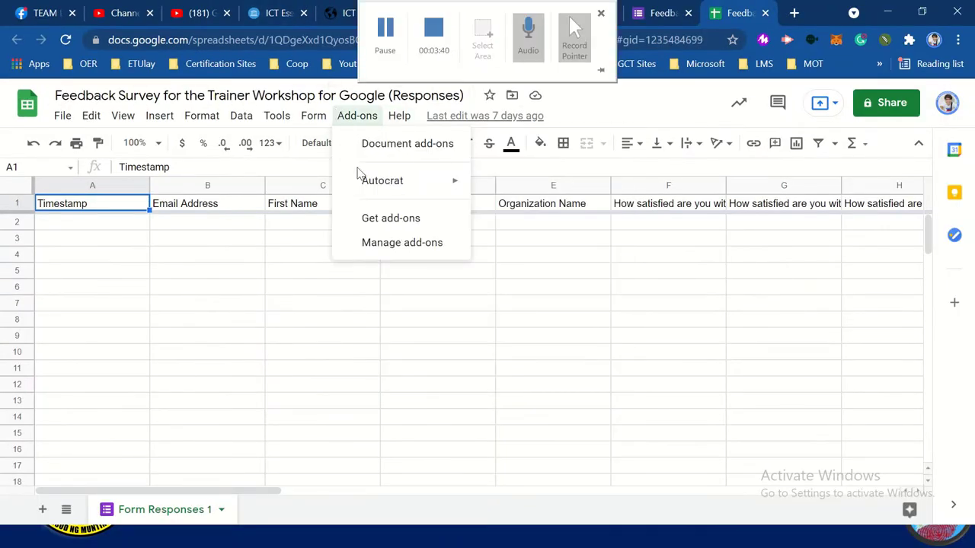
pyautogui.click(404, 219)
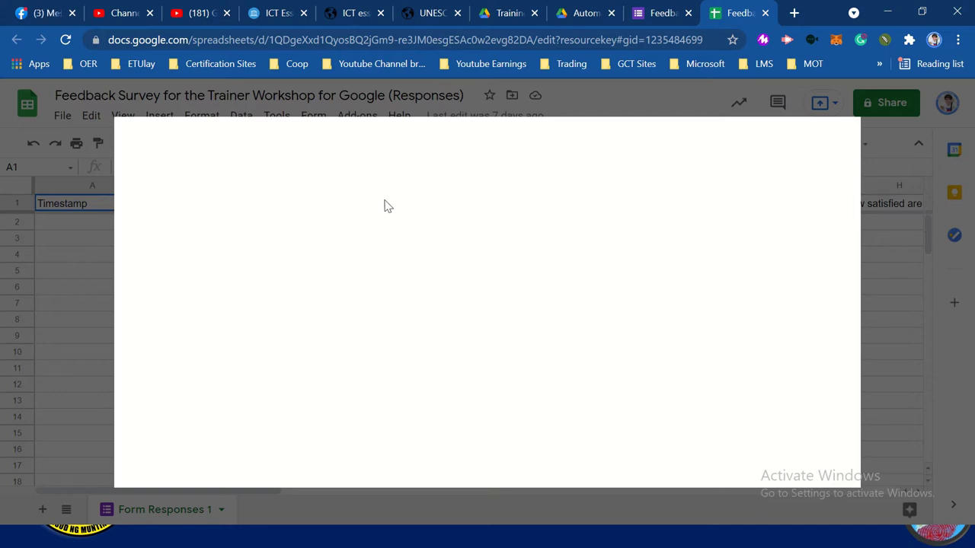
pyautogui.click(499, 143)
pyautogui.write('Autocrat')
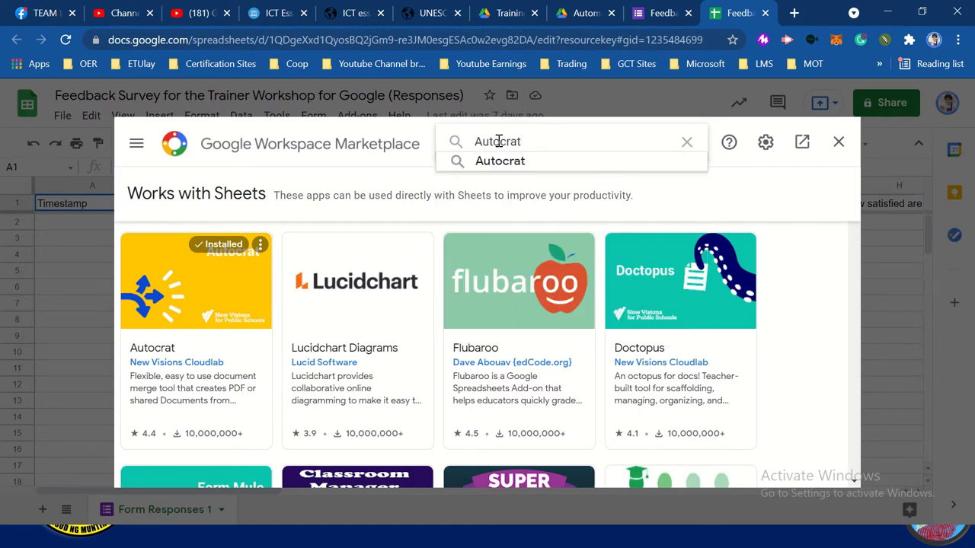
pyautogui.press('Return')
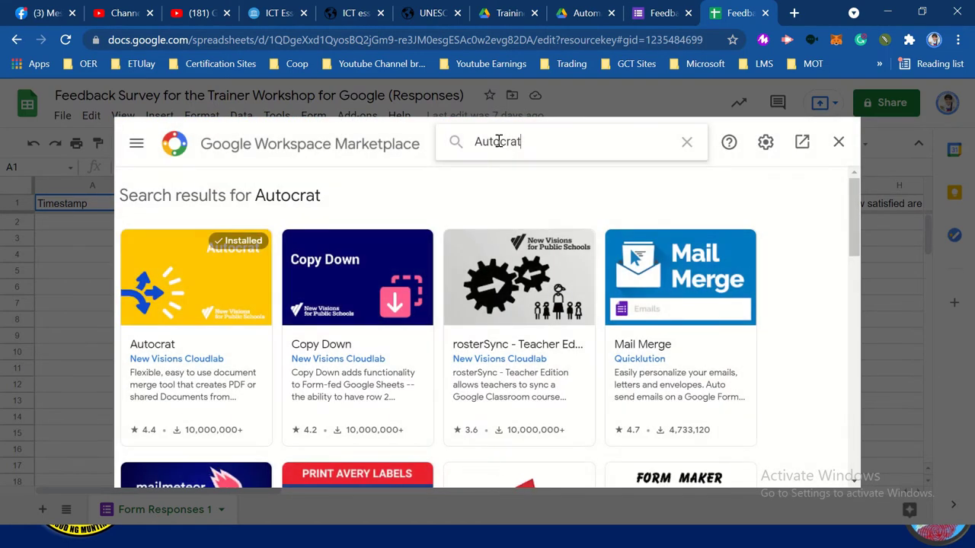
# Open the Autocrat listing to confirm it is installed, then close the marketplace
pyautogui.click(183, 331)
pyautogui.click(182, 331)
pyautogui.click(183, 332)
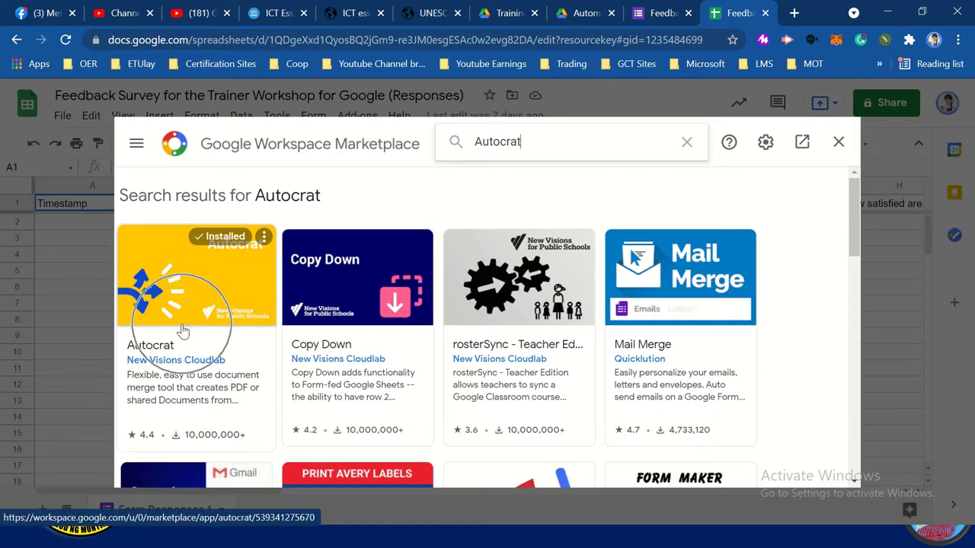
pyautogui.click(183, 331)
pyautogui.click(182, 331)
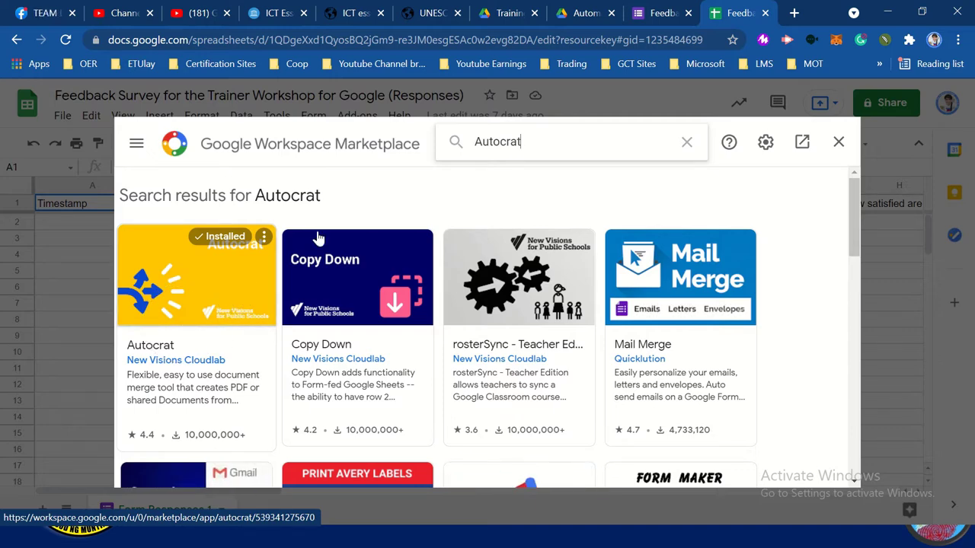
pyautogui.click(223, 311)
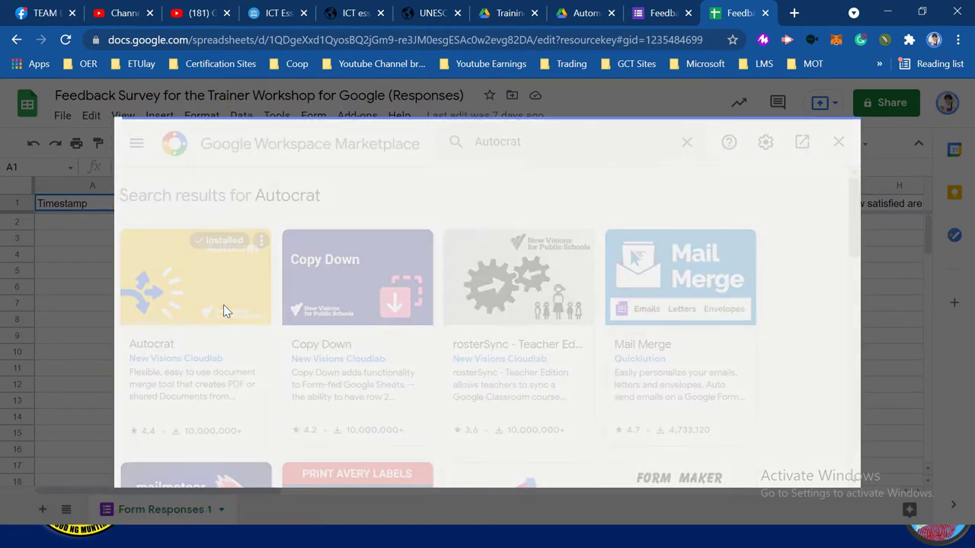
pyautogui.click(602, 264)
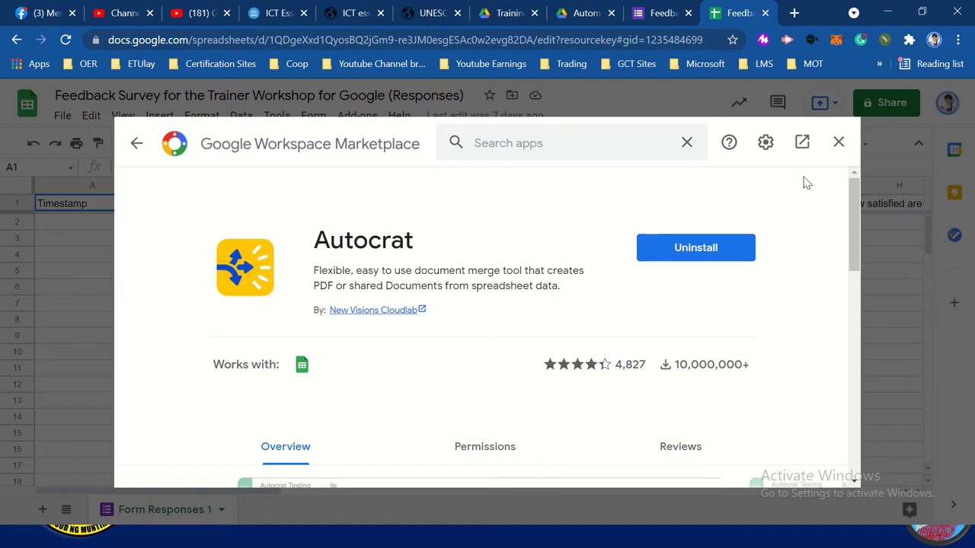
pyautogui.click(838, 142)
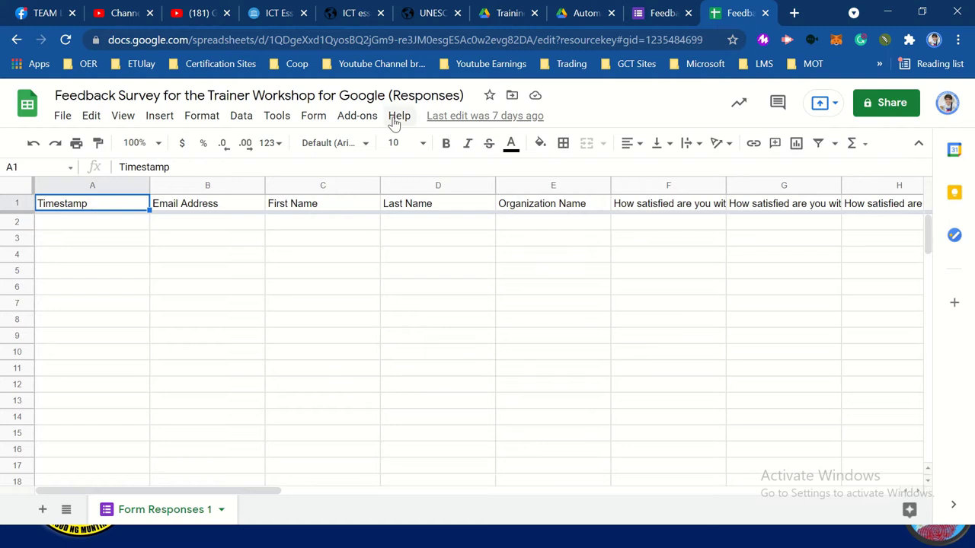
# Confirm Autocrat appears under Add-ons, then select Certificate of Recog in the Drive folder
pyautogui.click(358, 115)
pyautogui.moveTo(385, 182)
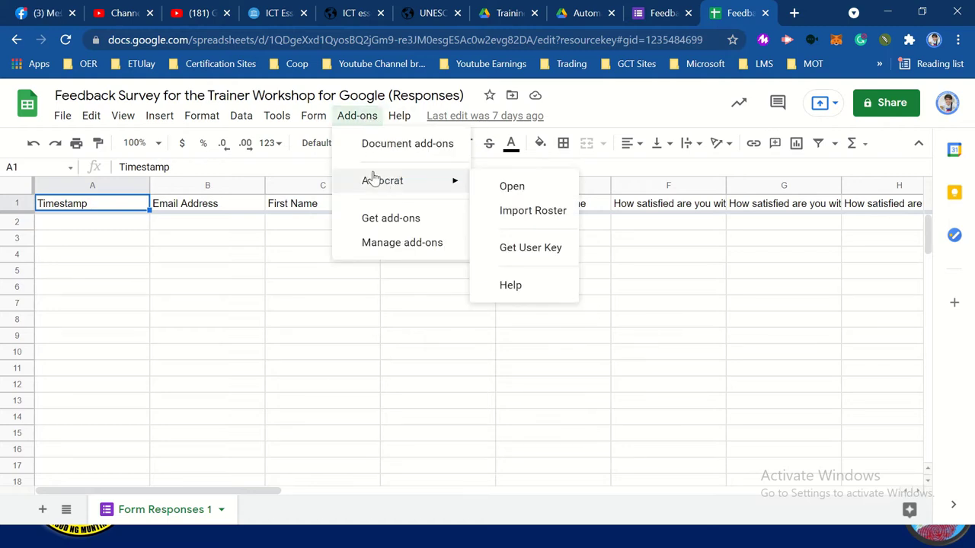
pyautogui.hotkey('alt', 'Tab')
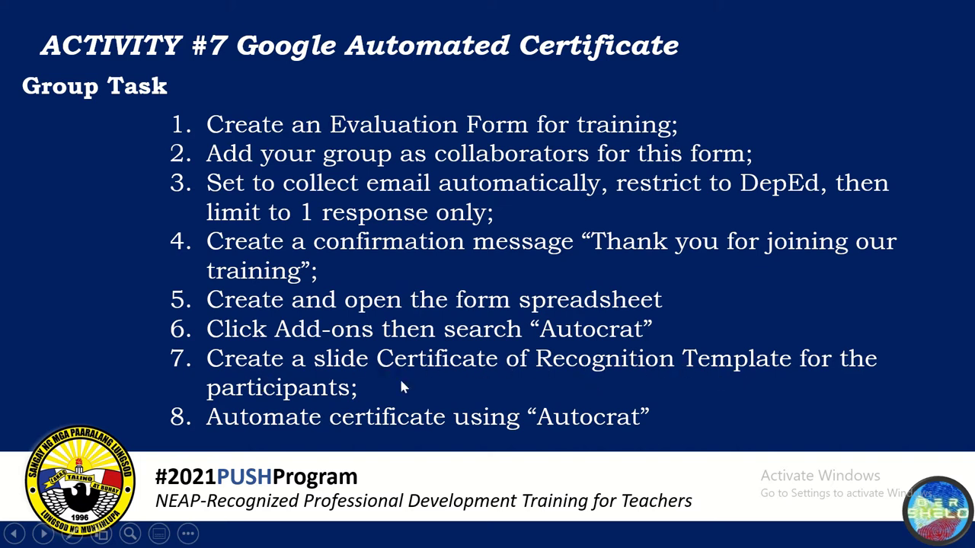
pyautogui.hotkey('alt', 'Tab')
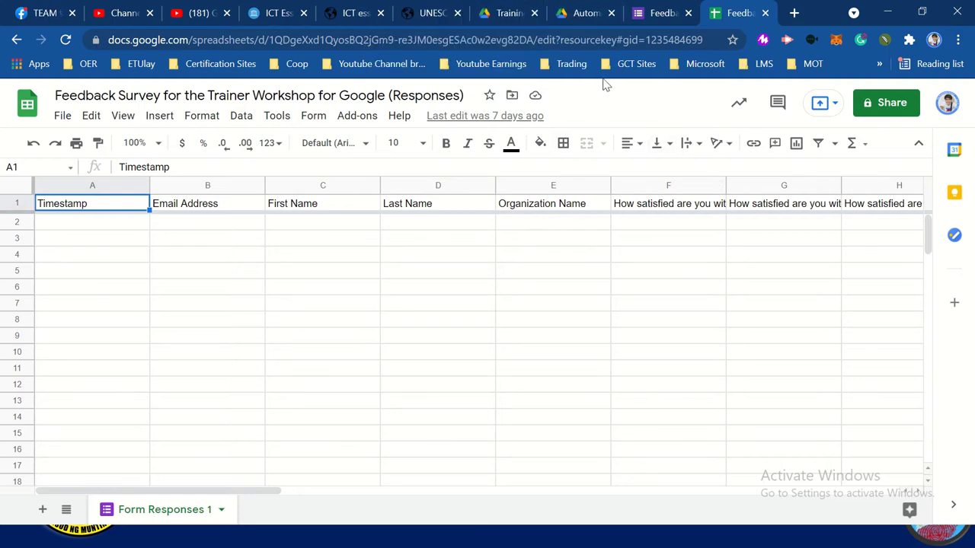
pyautogui.click(584, 15)
pyautogui.click(296, 224)
# Open the Certificate of Recog presentation from Drive in Google Slides
pyautogui.click(296, 223)
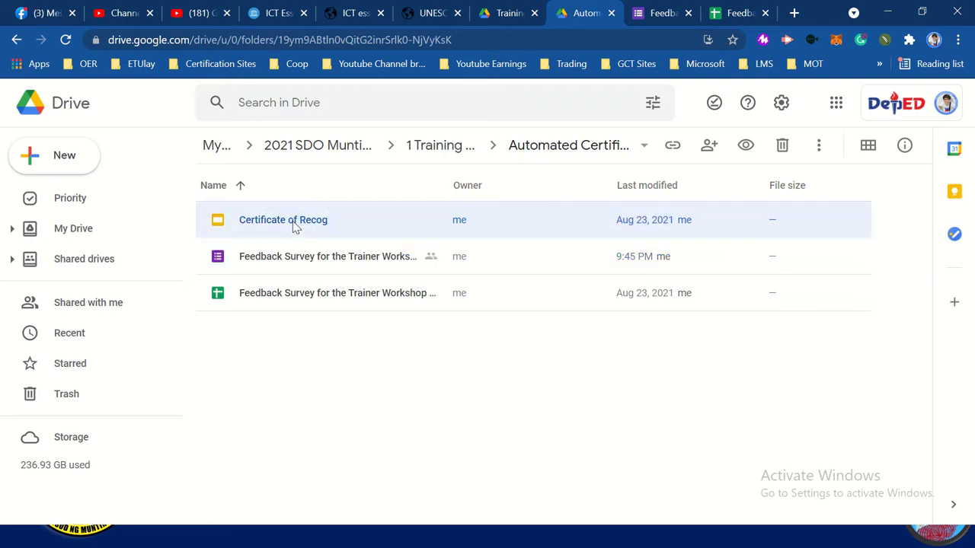
pyautogui.doubleClick(296, 223)
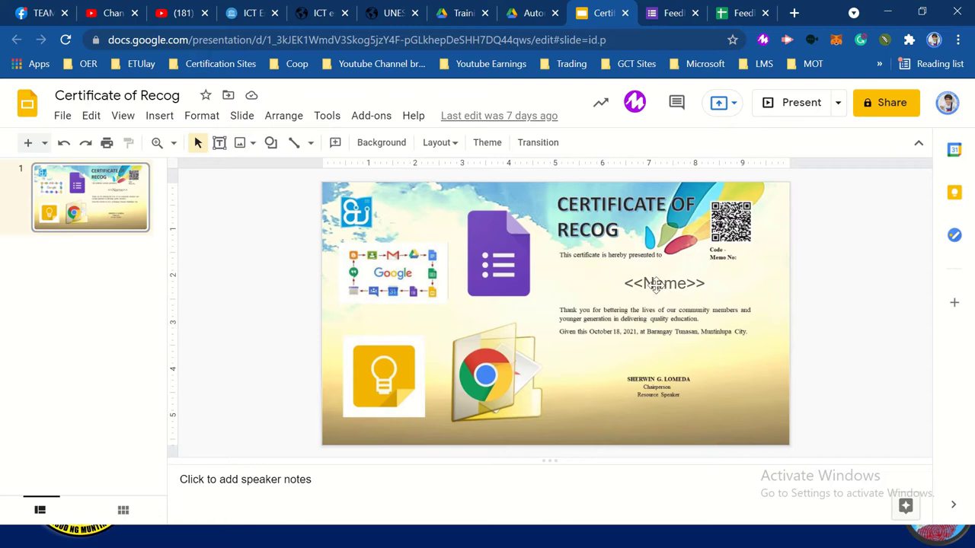
pyautogui.click(662, 287)
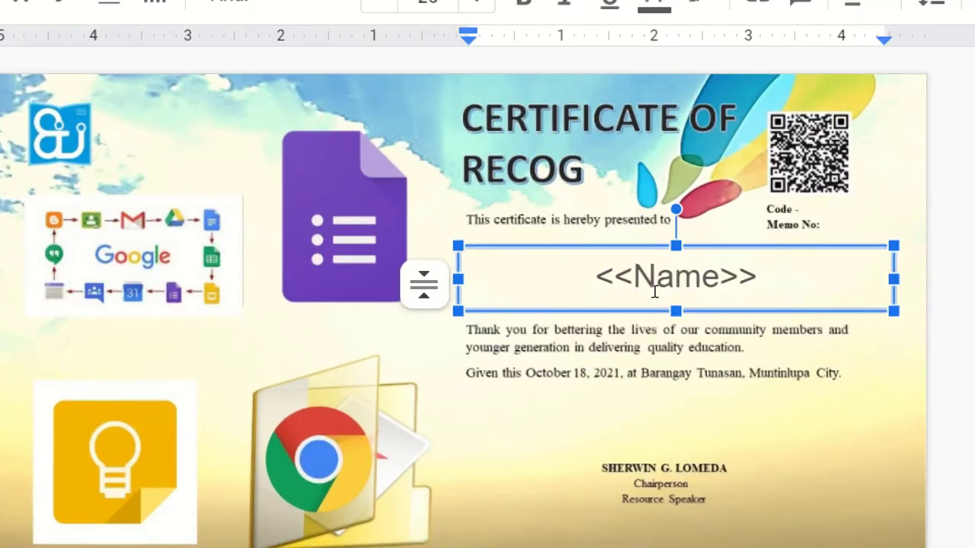
pyautogui.moveTo(634, 285); pyautogui.dragTo(596, 284)
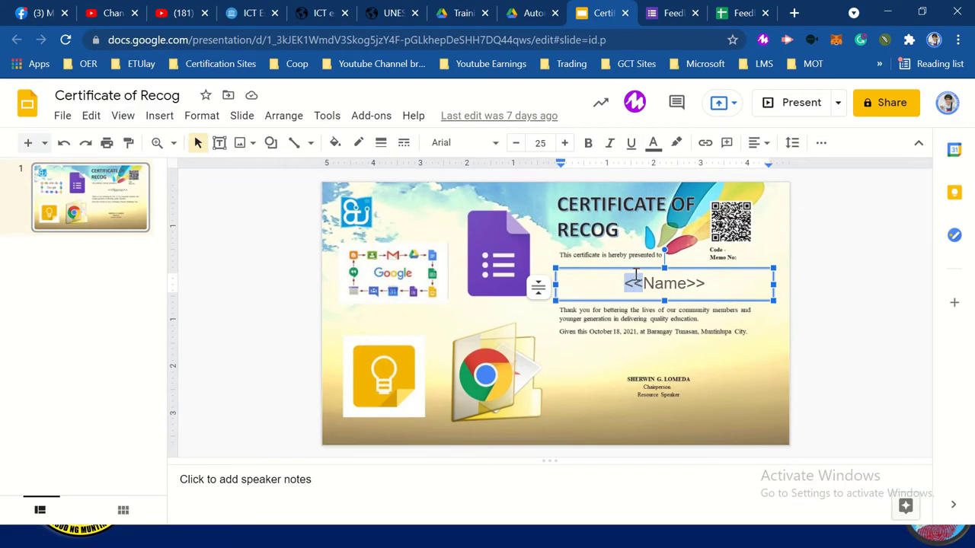
pyautogui.click(644, 287)
pyautogui.hotkey('shift', 'Right')
pyautogui.hotkey('shift', 'Right')
pyautogui.hotkey('shift', 'Right')
pyautogui.hotkey('shift', 'Right')
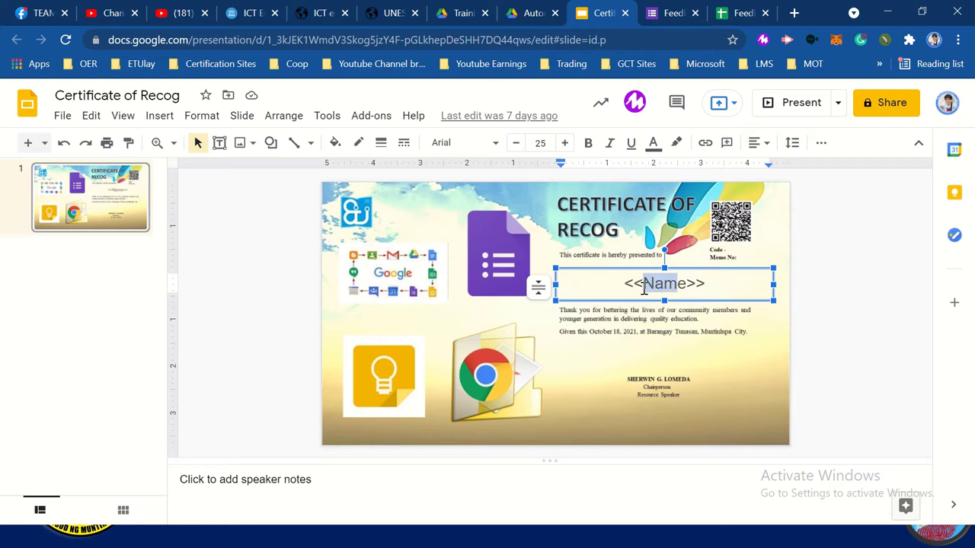
pyautogui.click(694, 289)
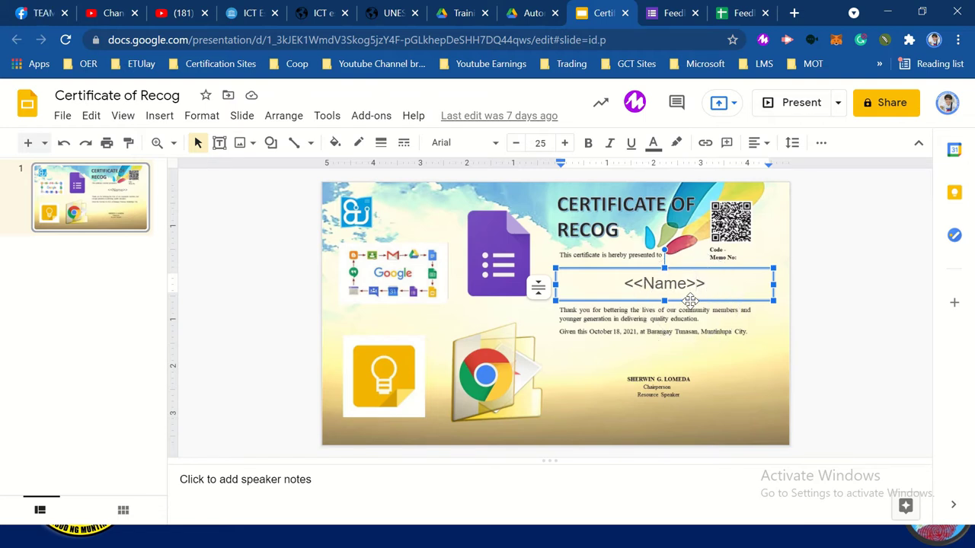
pyautogui.hotkey('alt', 'Tab')
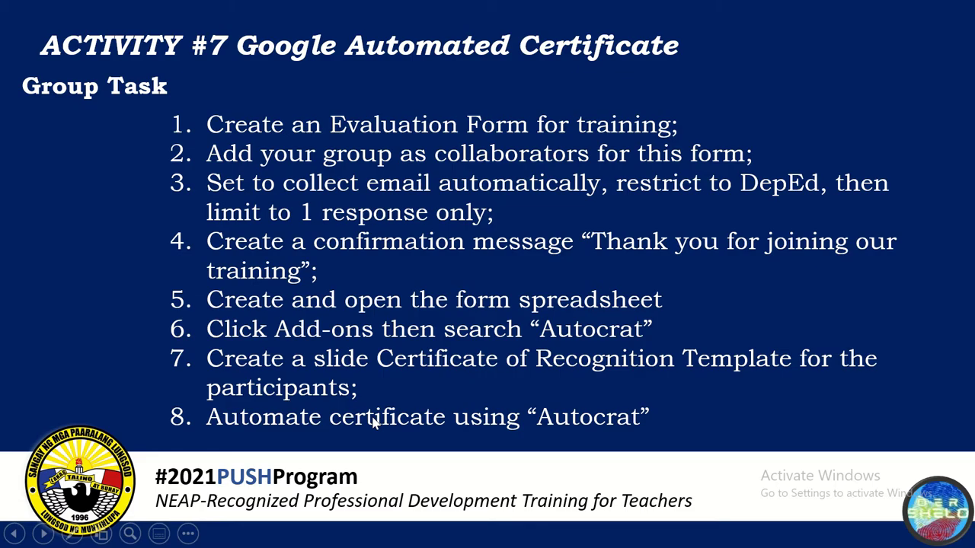
pyautogui.hotkey('alt', 'Tab')
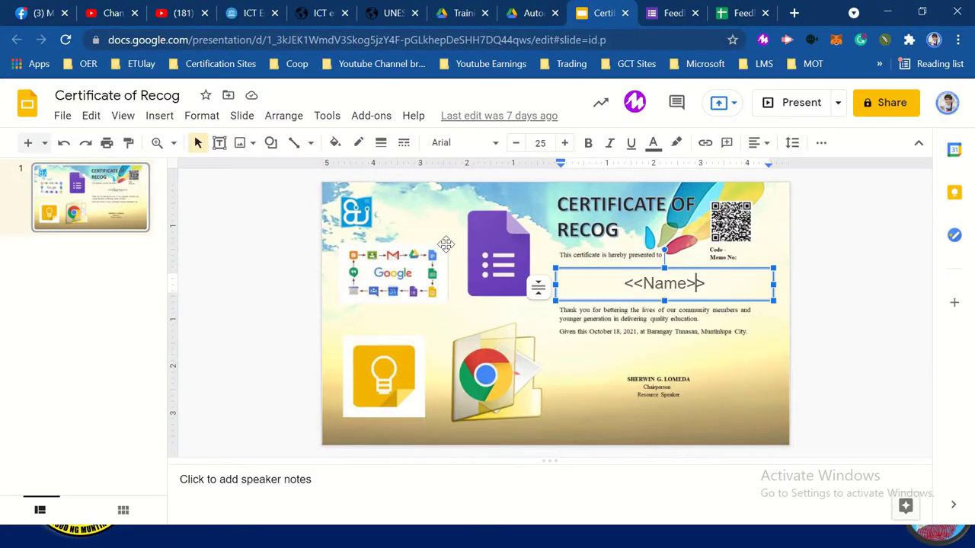
pyautogui.click(301, 240)
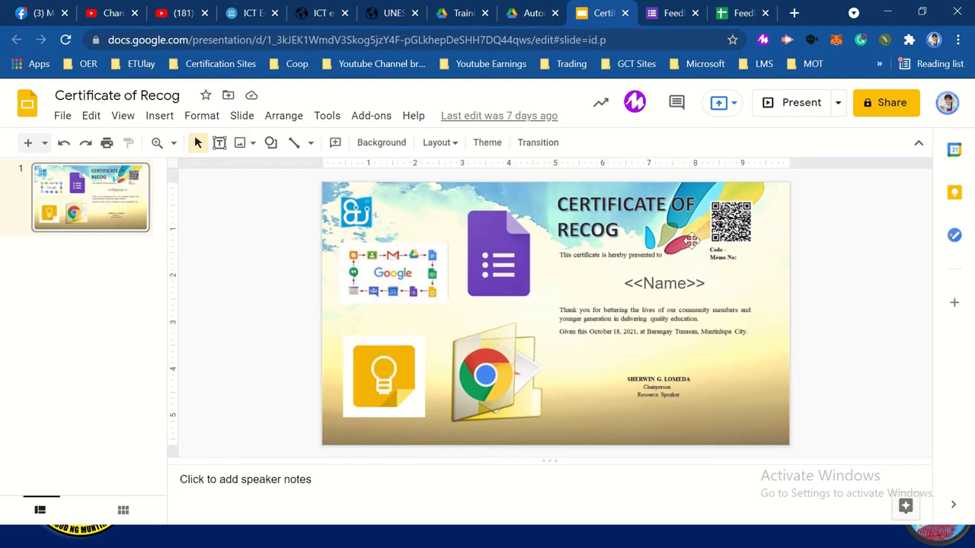
pyautogui.click(742, 13)
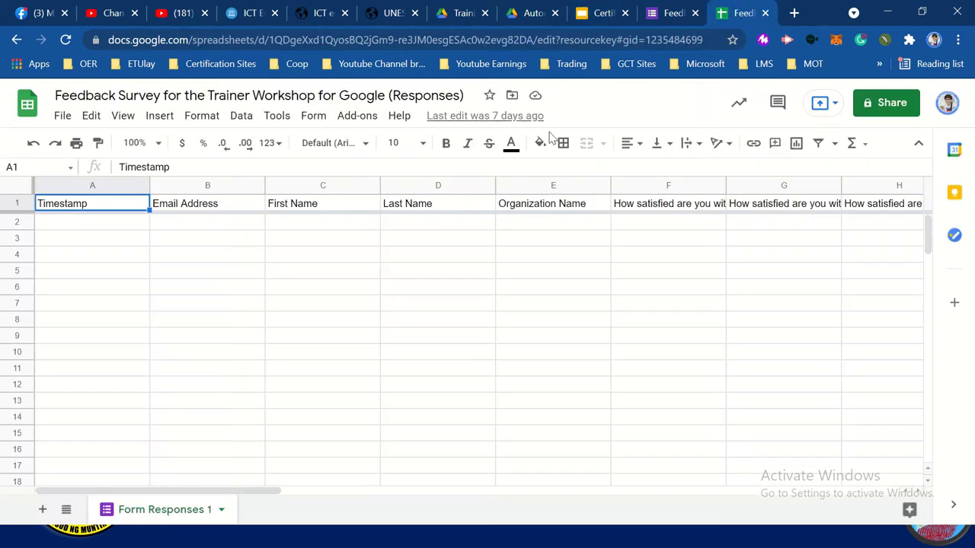
# Launch Autocrat from the Add-ons menu and begin a new merge job
pyautogui.click(363, 120)
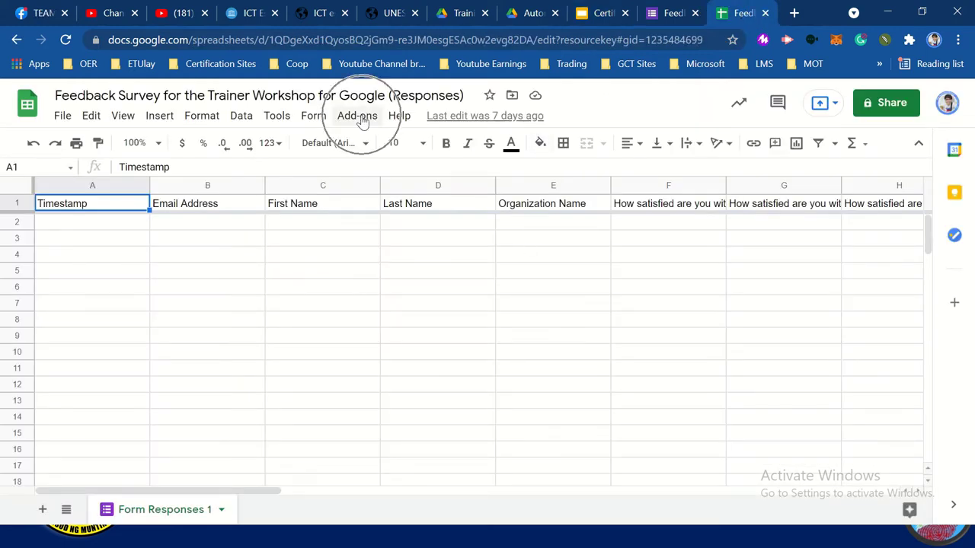
pyautogui.click(363, 120)
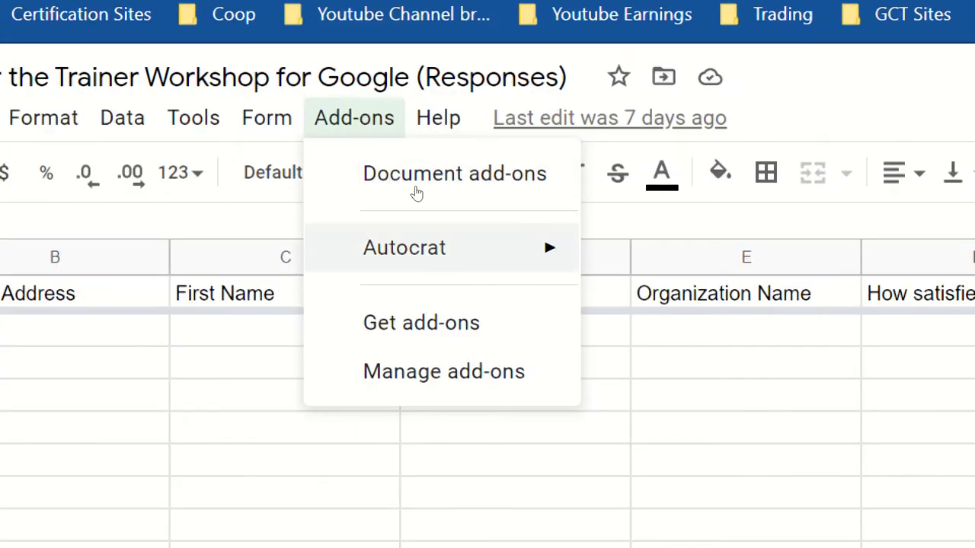
pyautogui.moveTo(392, 150)
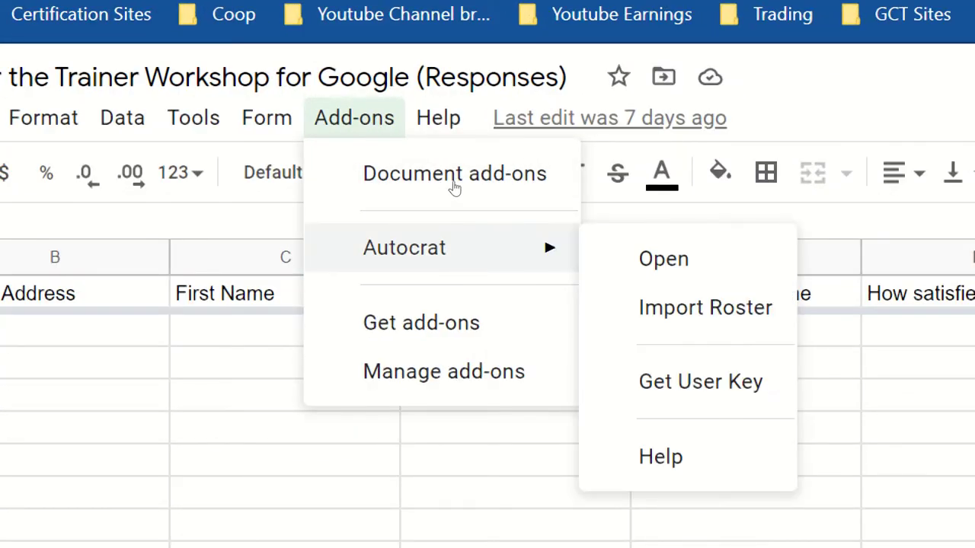
pyautogui.press('Right')
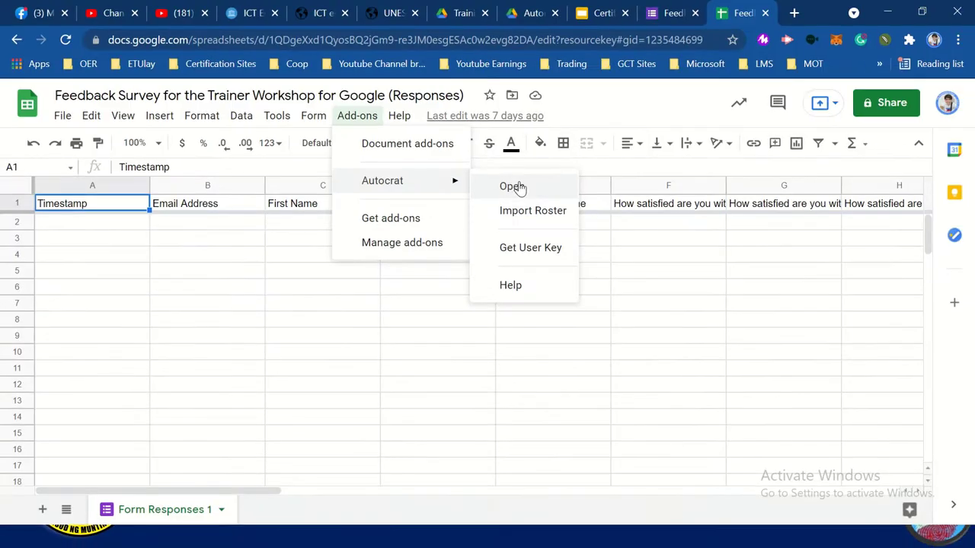
pyautogui.click(518, 187)
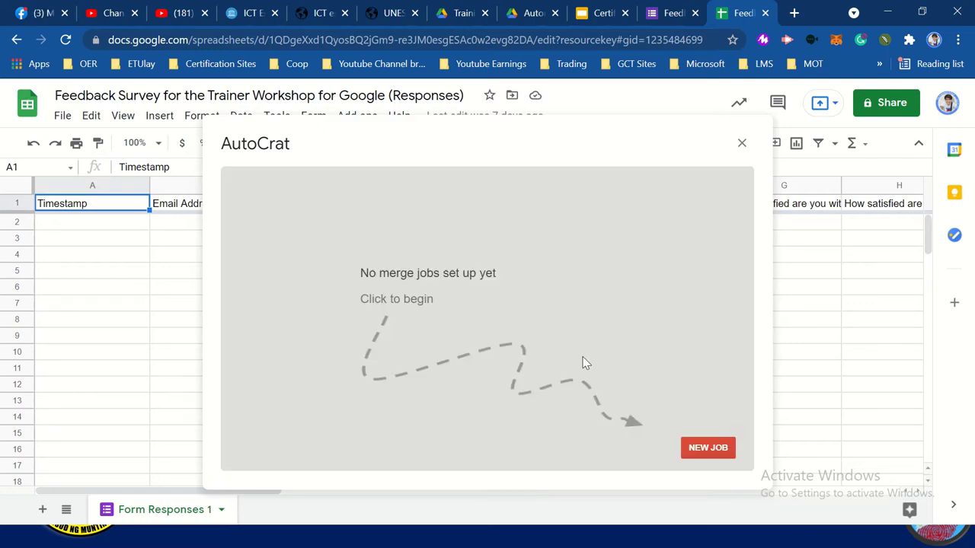
pyautogui.click(708, 449)
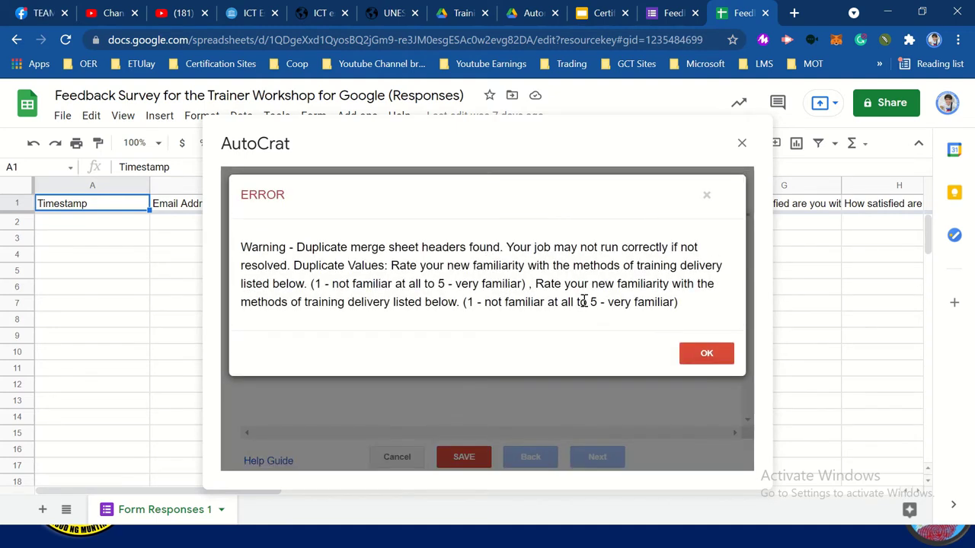
# Dismiss the duplicate-headers warning, name the merge job 'Google', and continue to template selection
pyautogui.click(705, 354)
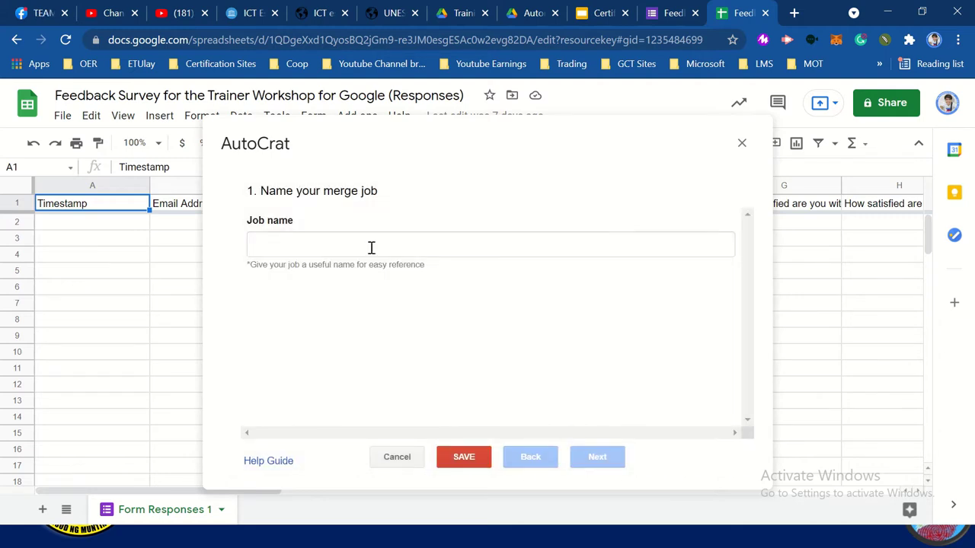
pyautogui.click(327, 244)
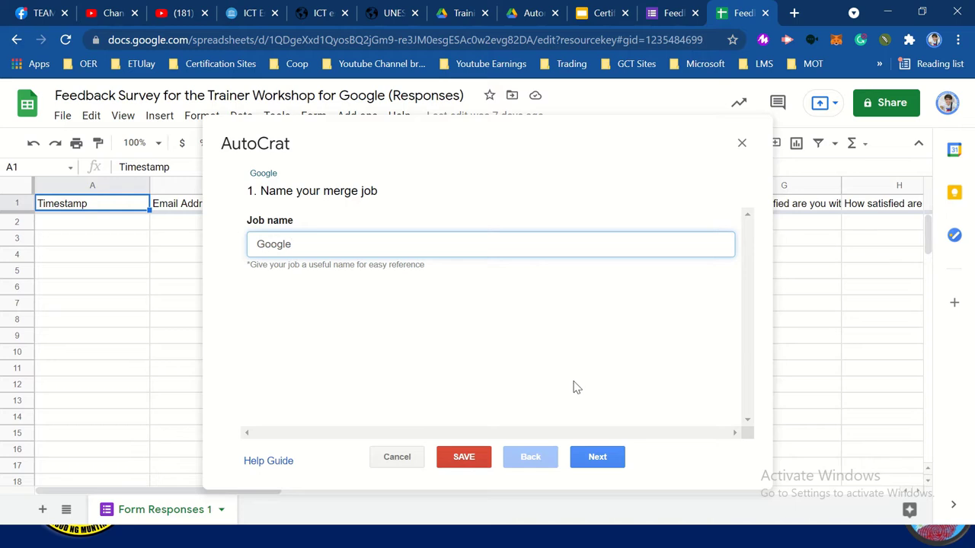
pyautogui.click(604, 457)
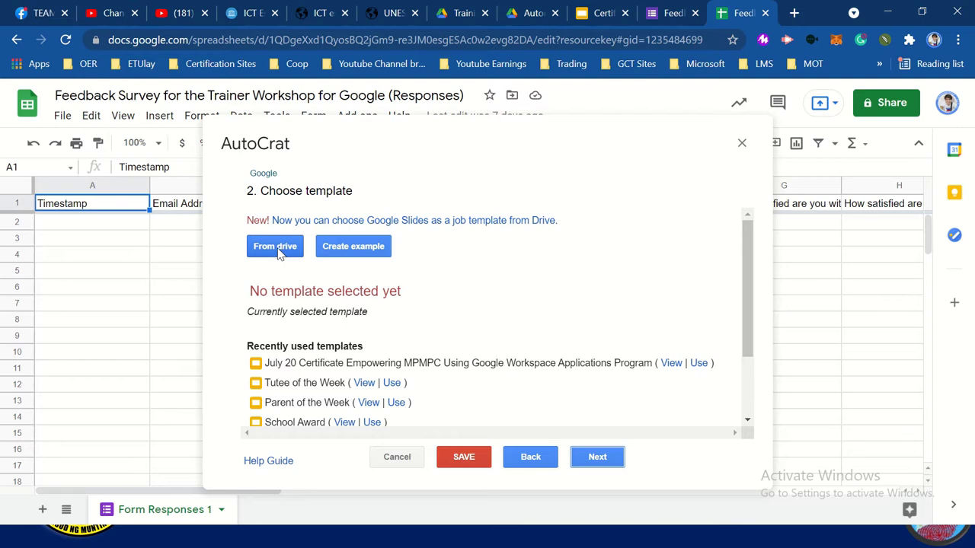
# Pick the Certificate of Recog presentation from Drive as the merge template and proceed to mapping
pyautogui.click(287, 253)
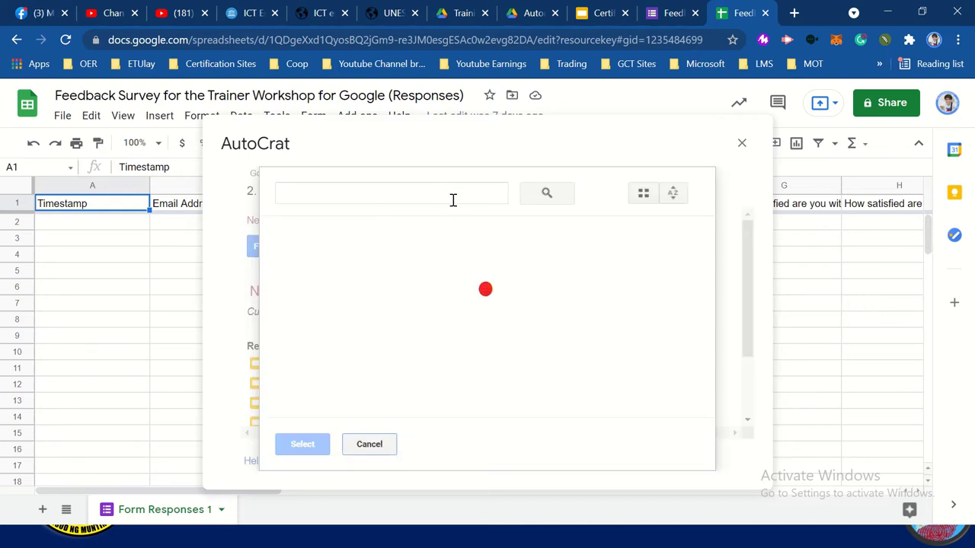
pyautogui.write('Ce')
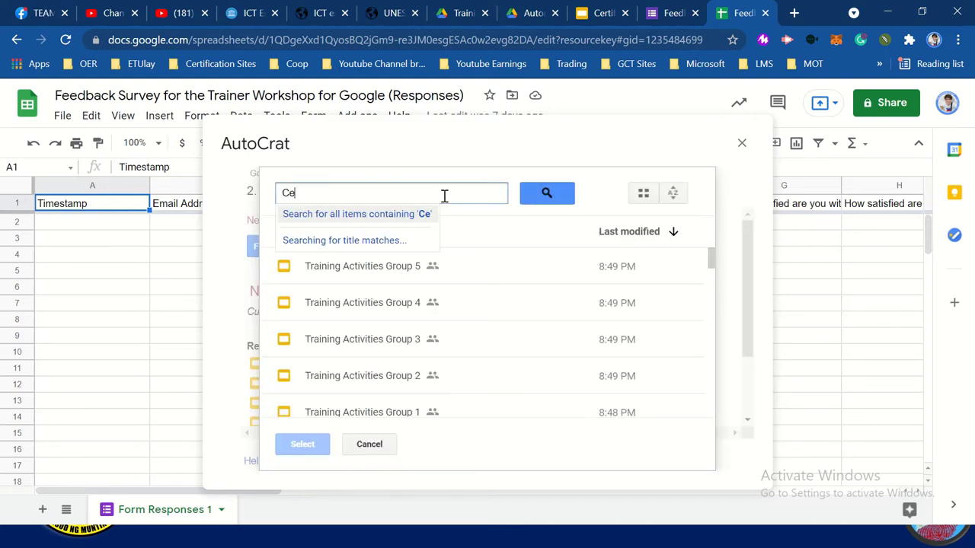
pyautogui.write('rtificate of Recog')
pyautogui.click(602, 13)
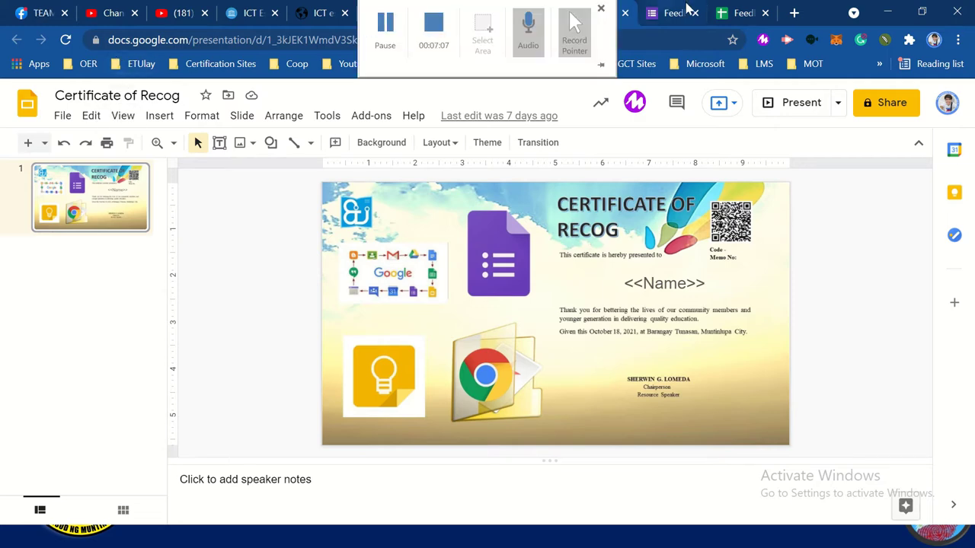
pyautogui.click(740, 13)
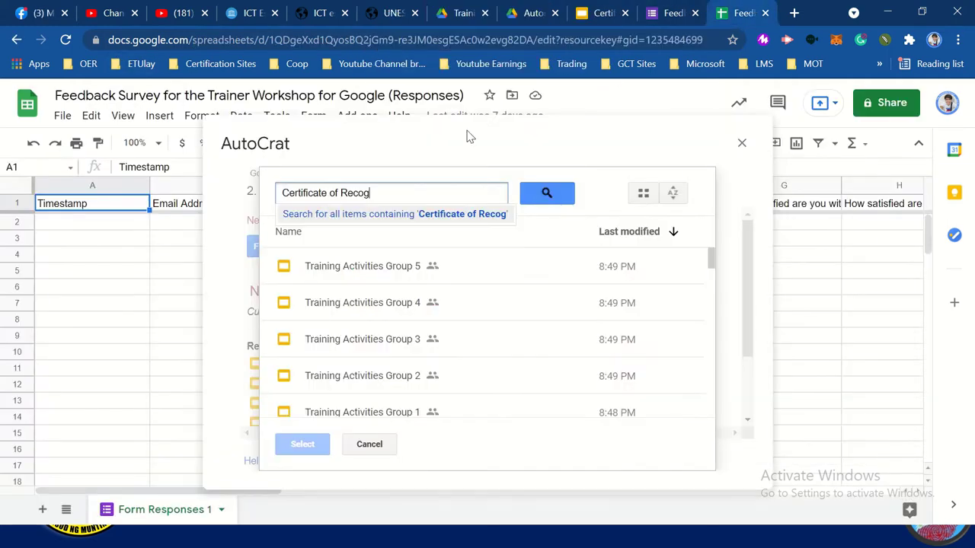
pyautogui.click(546, 195)
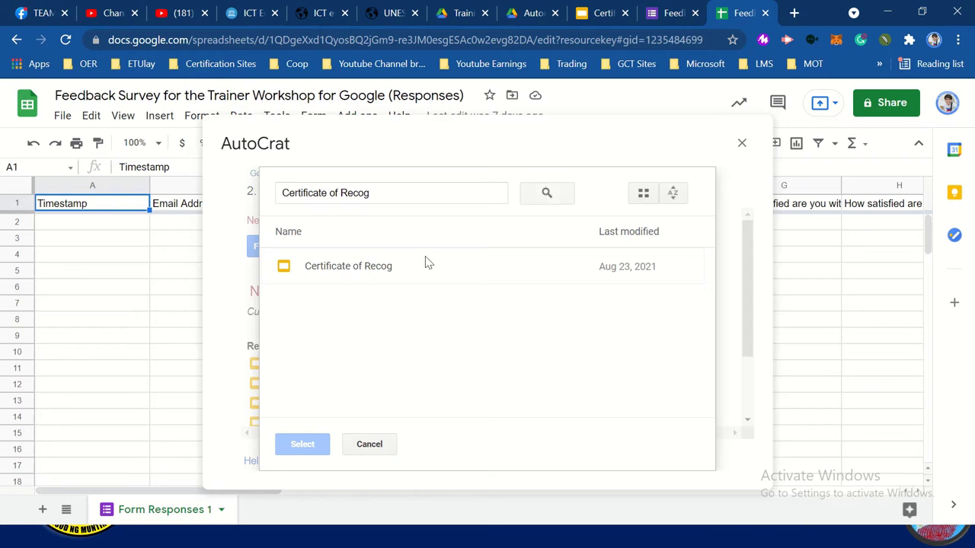
pyautogui.click(384, 270)
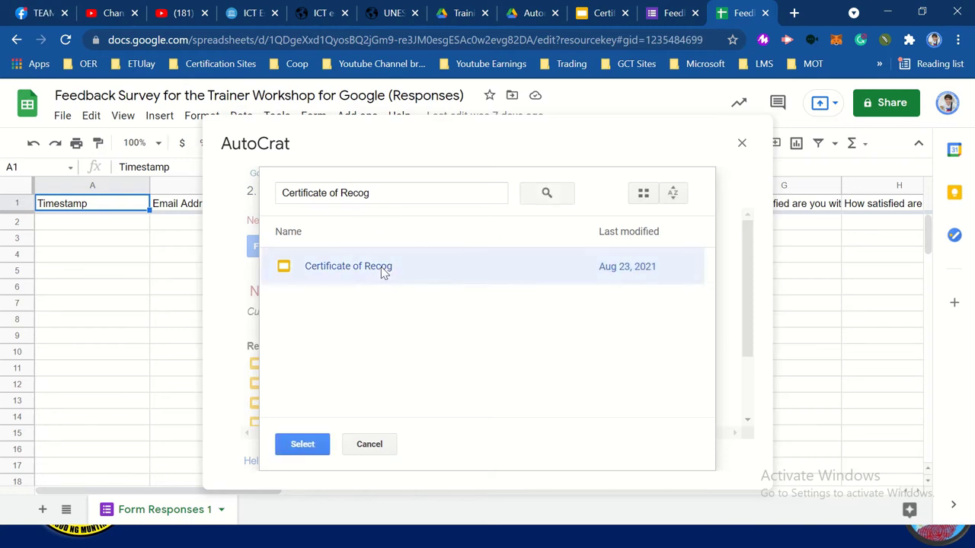
pyautogui.click(309, 445)
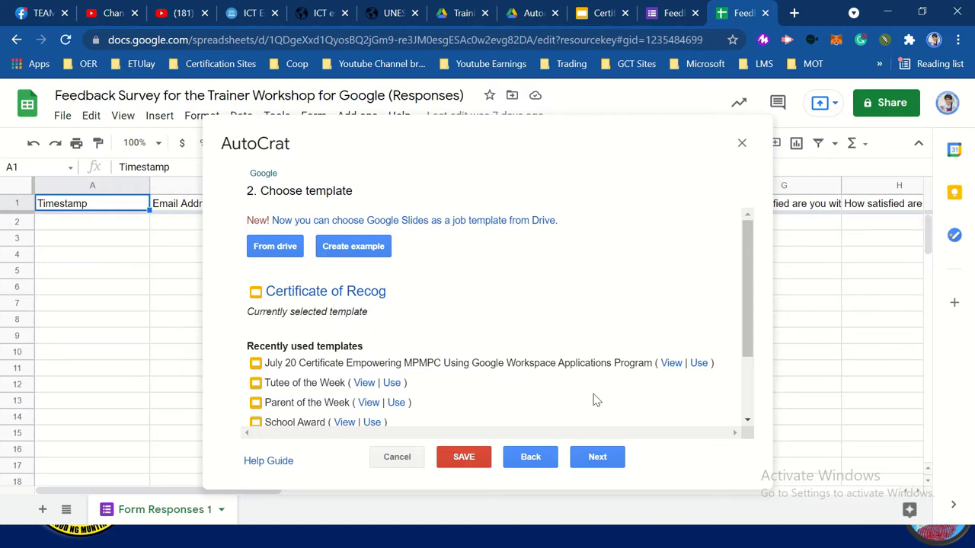
pyautogui.click(598, 457)
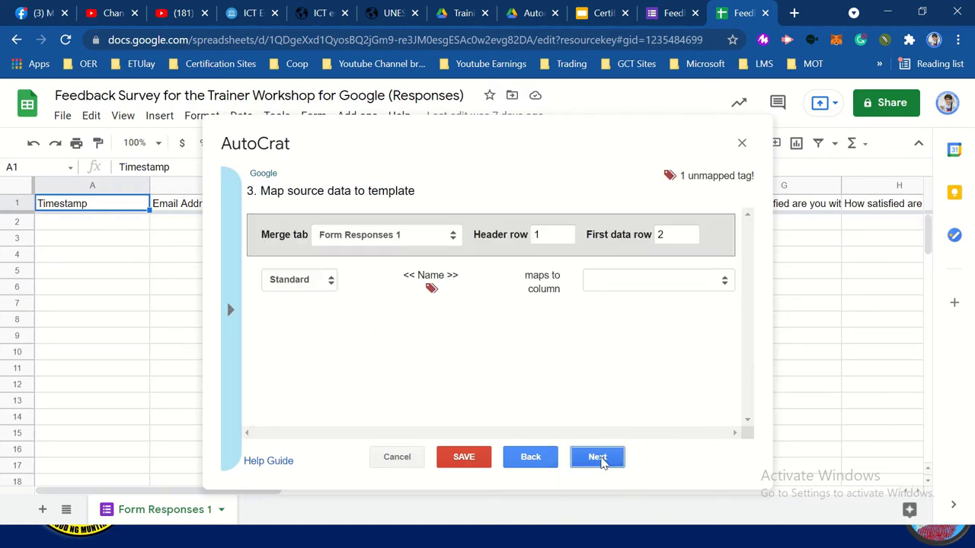
# Compare the unmapped Name tag with the <<Name>> tag on the certificate template
pyautogui.click(431, 289)
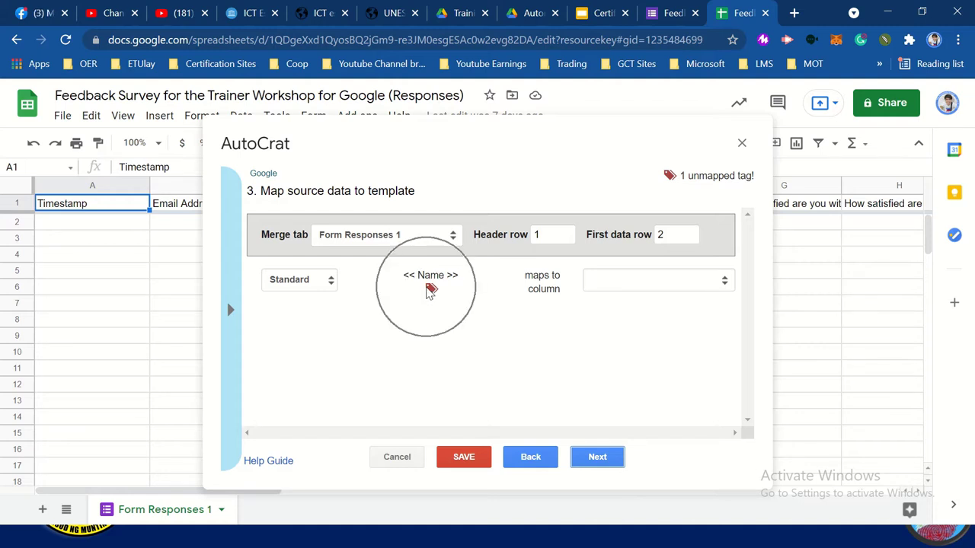
pyautogui.moveTo(597, 6)
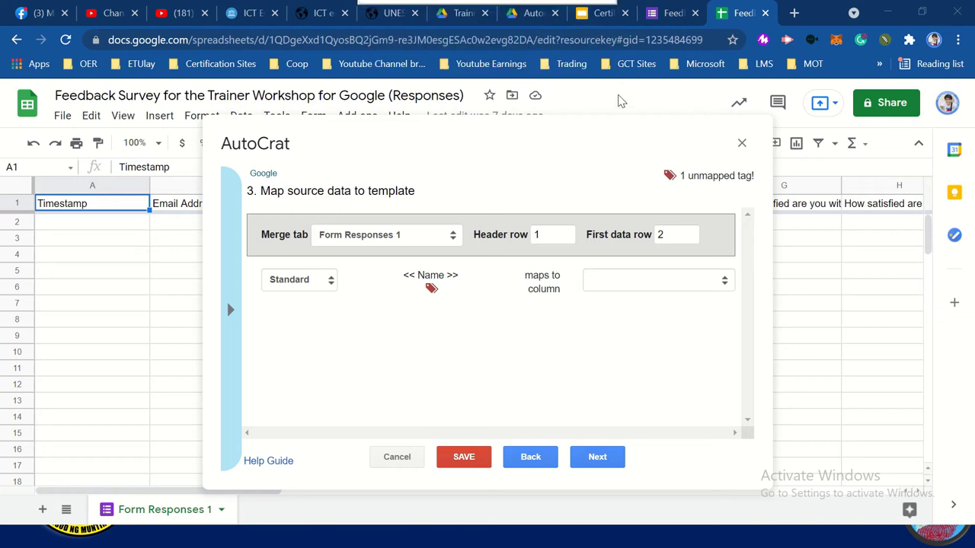
pyautogui.click(596, 15)
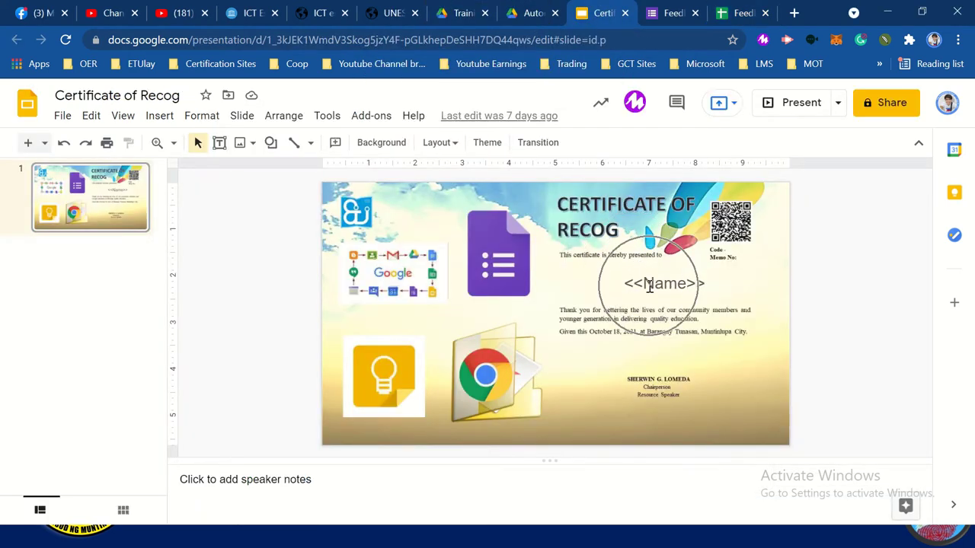
pyautogui.click(734, 14)
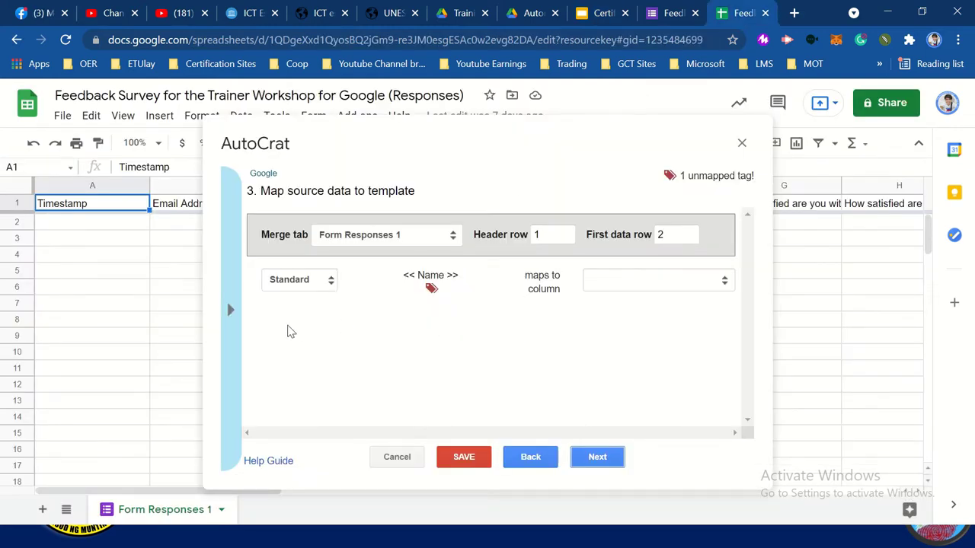
# Review the column tag list, recheck the Name tag, and continue to the file settings
pyautogui.click(236, 325)
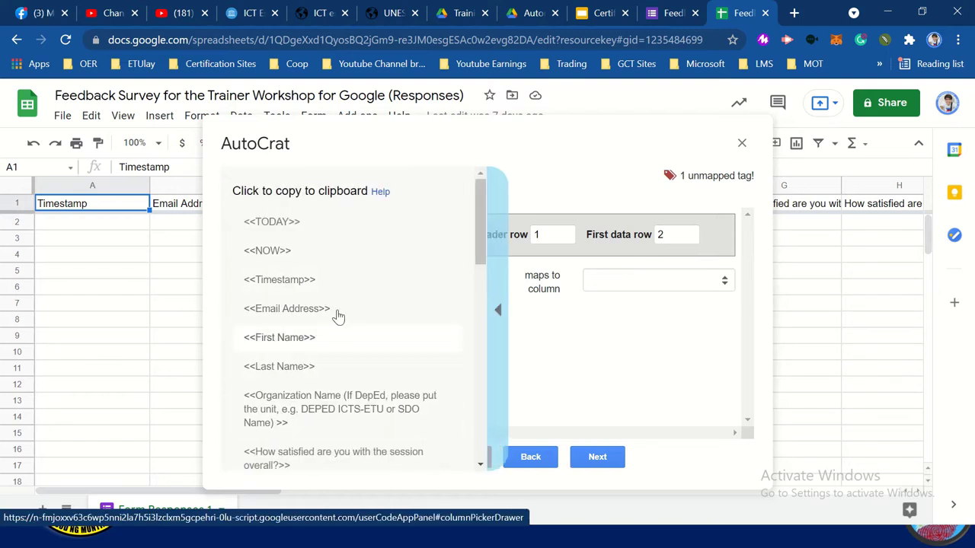
pyautogui.scroll(-5, 409, 296)
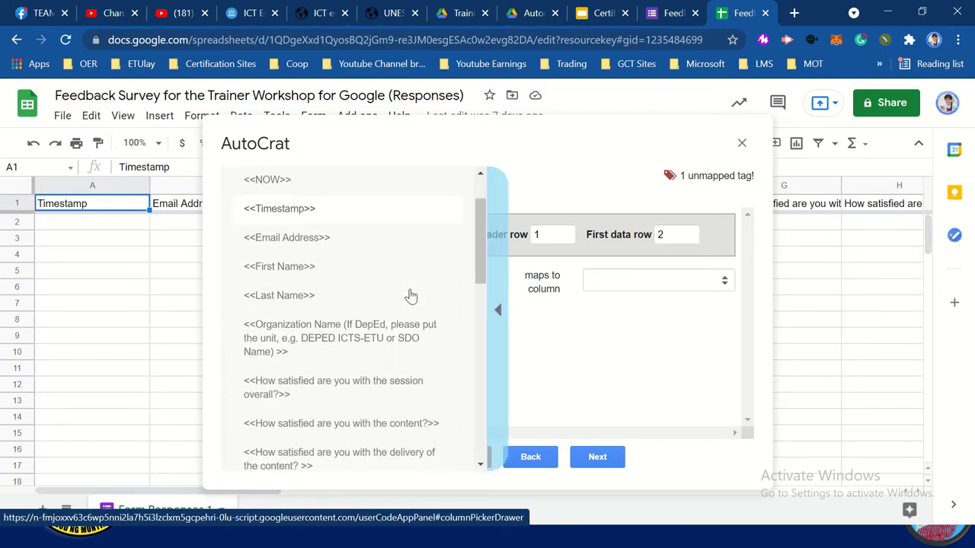
pyautogui.scroll(3, 410, 295)
pyautogui.scroll(2, 410, 296)
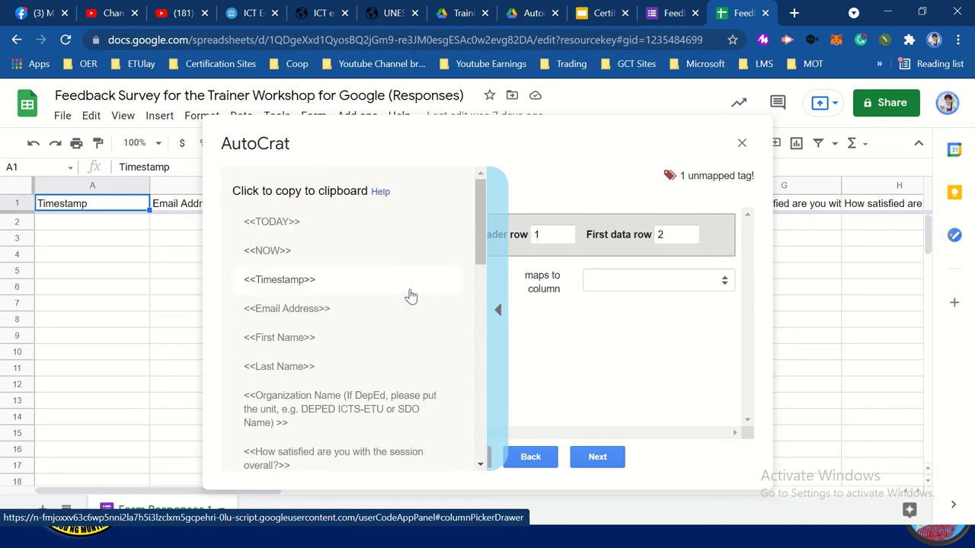
pyautogui.click(499, 310)
pyautogui.click(432, 289)
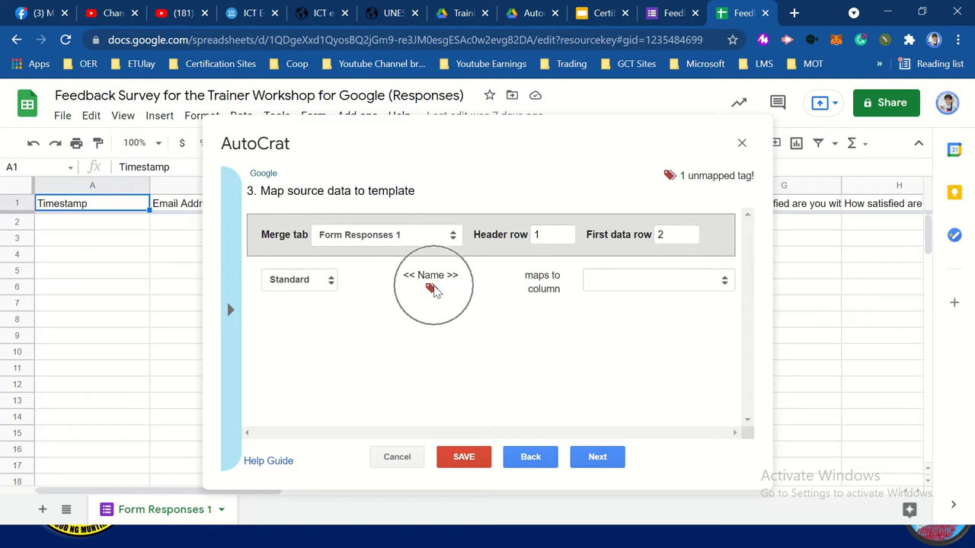
pyautogui.click(598, 460)
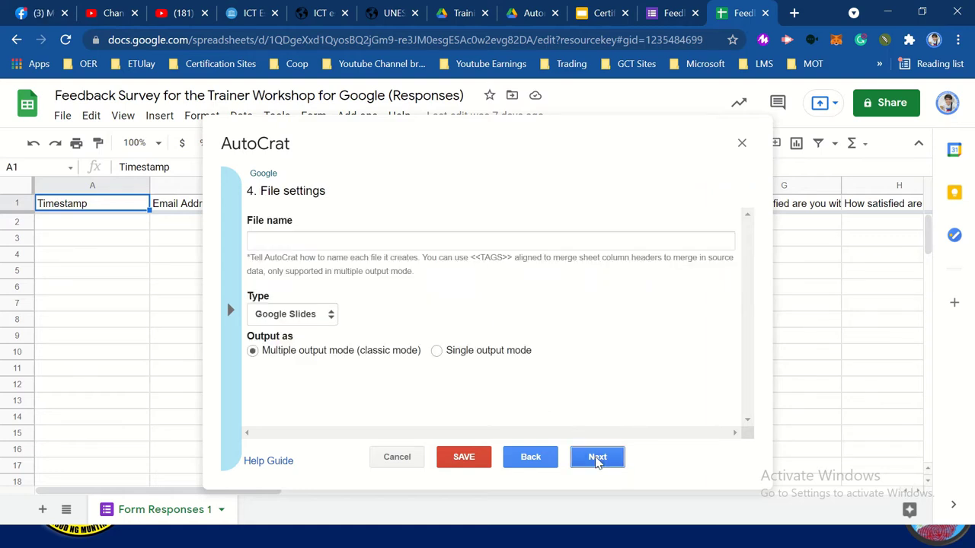
# Name the merged output files <<Name>> and set their file type to PDF
pyautogui.click(324, 242)
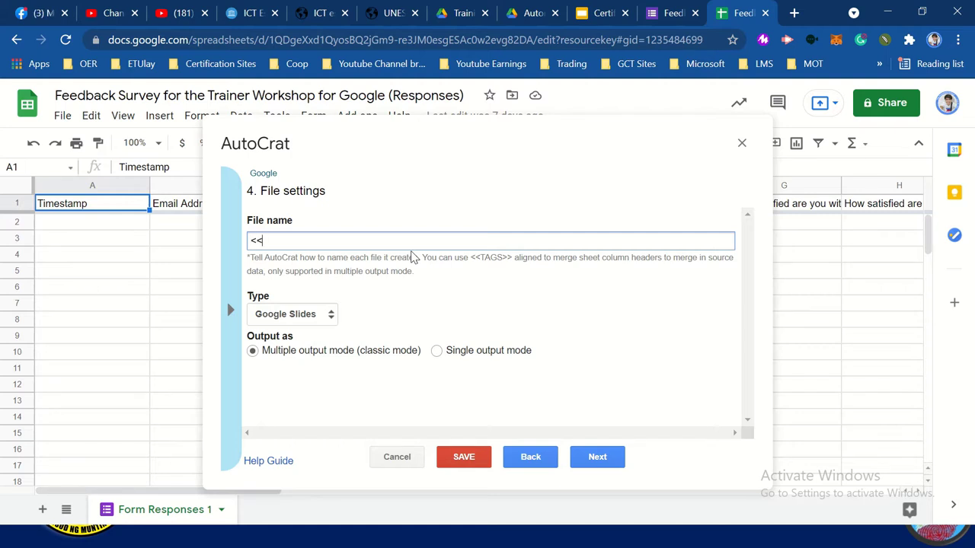
pyautogui.write('Name>>')
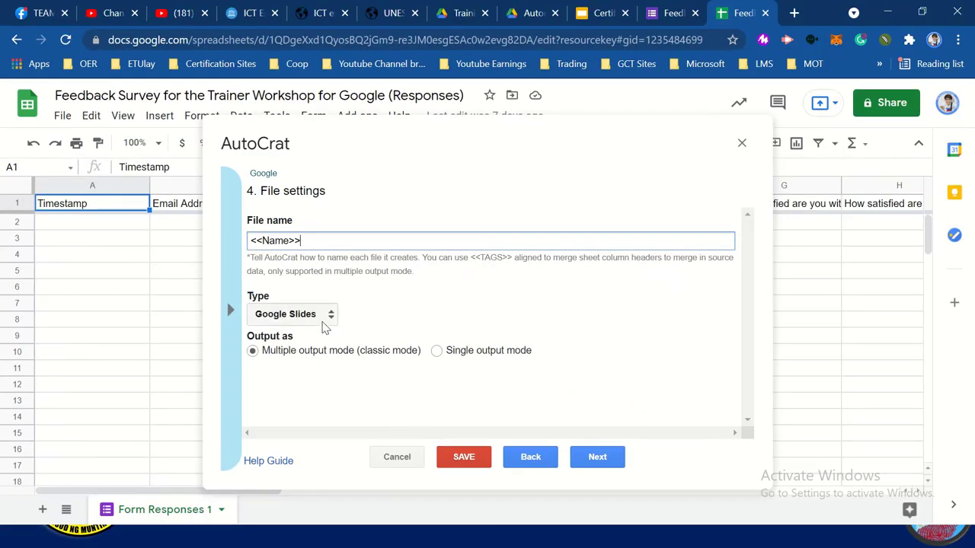
pyautogui.click(324, 322)
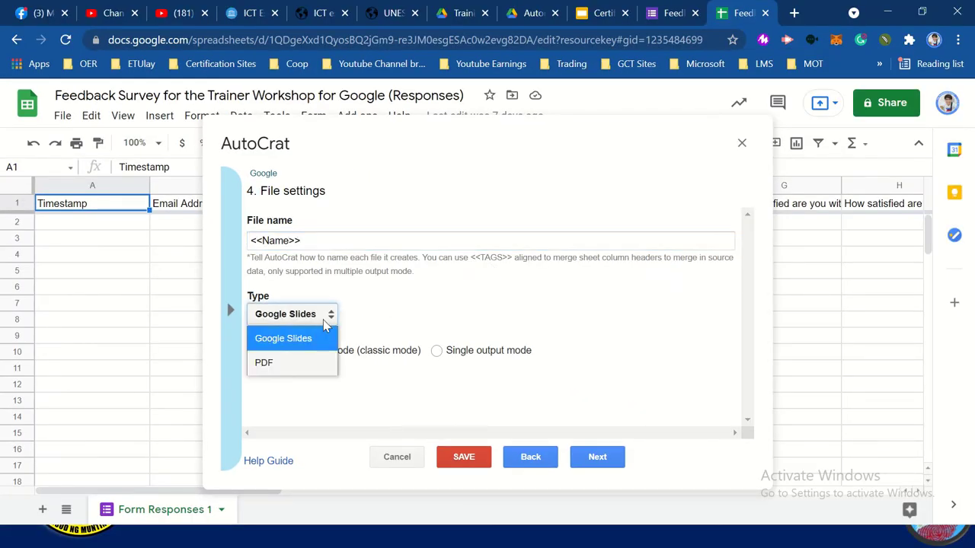
pyautogui.click(312, 362)
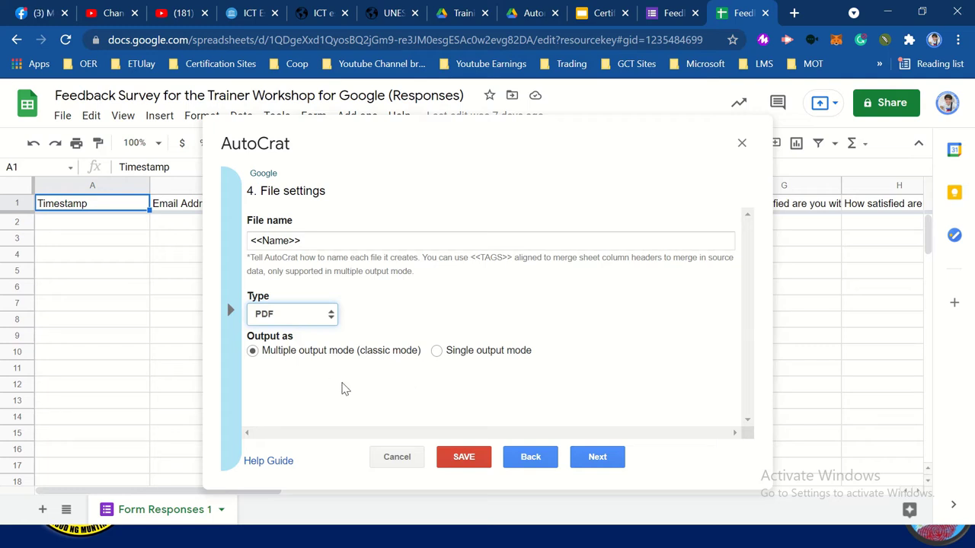
# Confirm Automated Certificate as the destination folder and view it in Drive
pyautogui.click(592, 461)
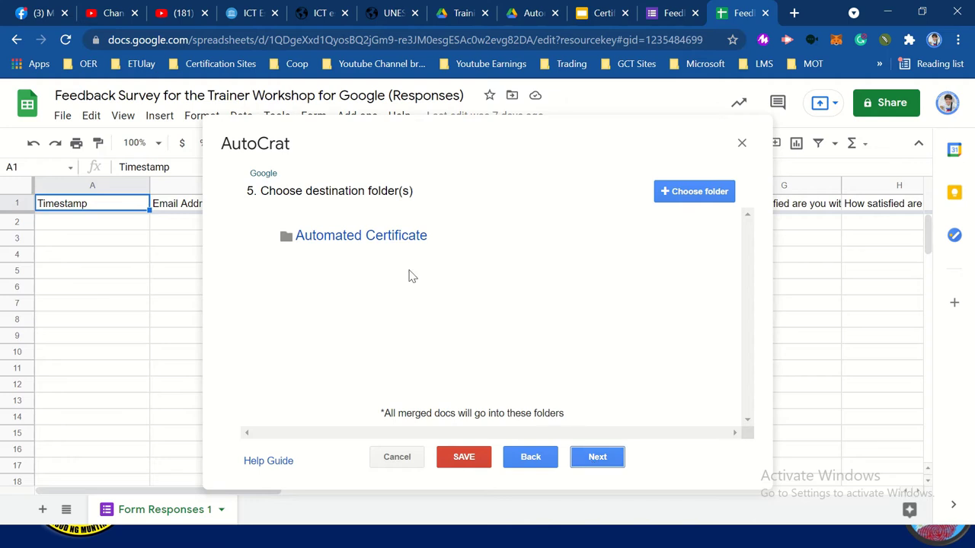
pyautogui.click(390, 247)
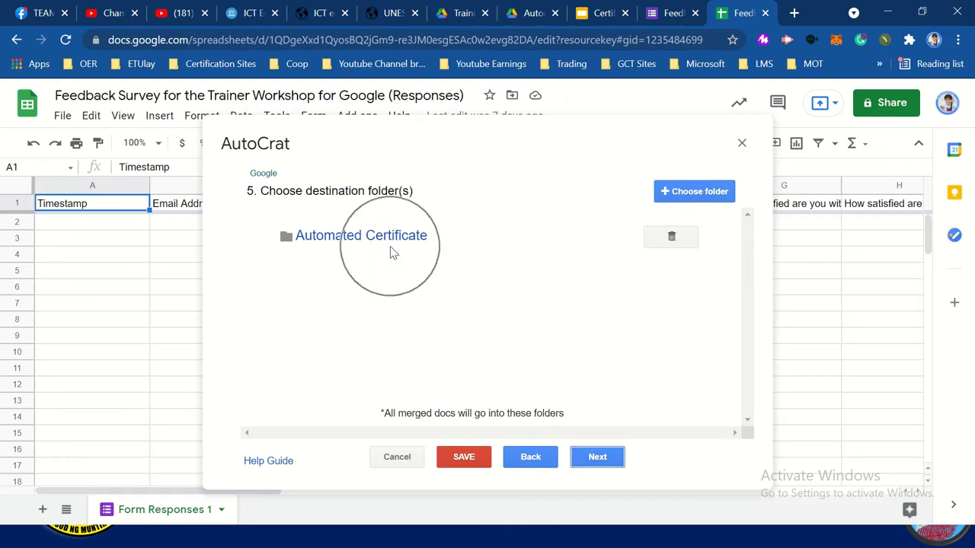
pyautogui.click(525, 13)
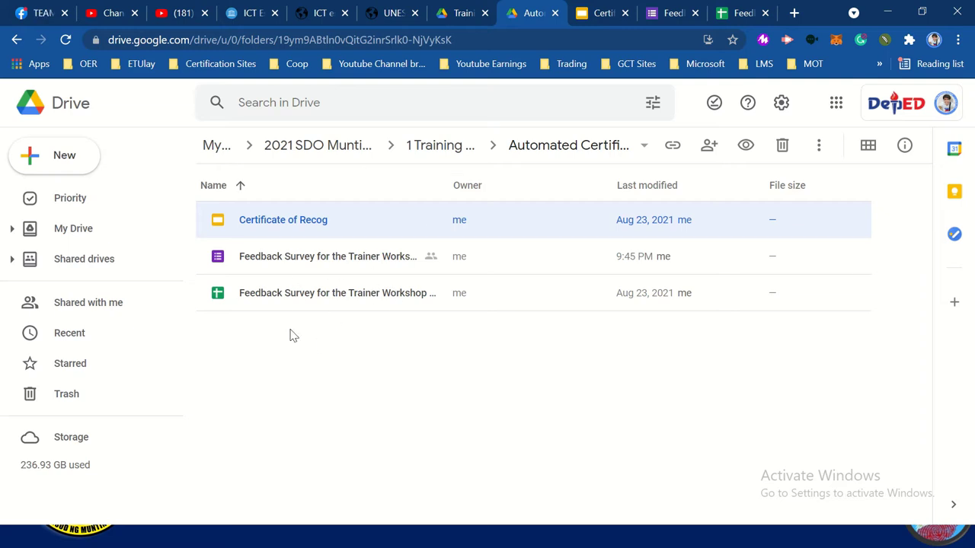
# Check that Automated Certificate holds the Certificate of Recog template, then return to AutoCrat
pyautogui.click(318, 347)
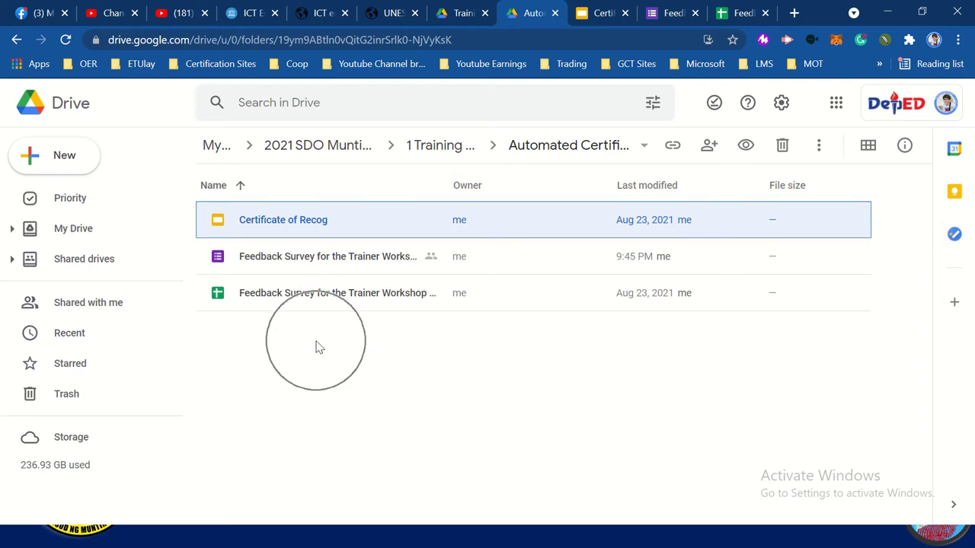
pyautogui.click(18, 41)
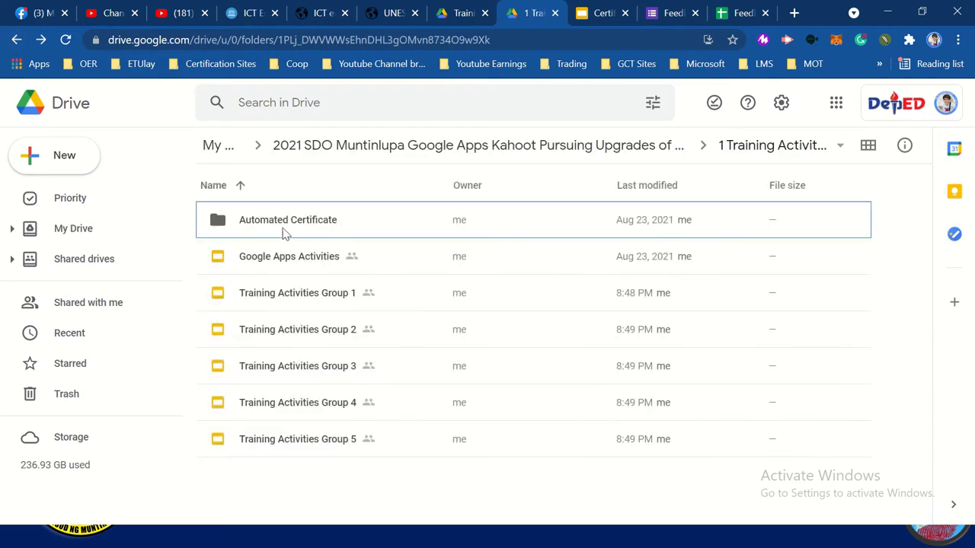
pyautogui.click(41, 39)
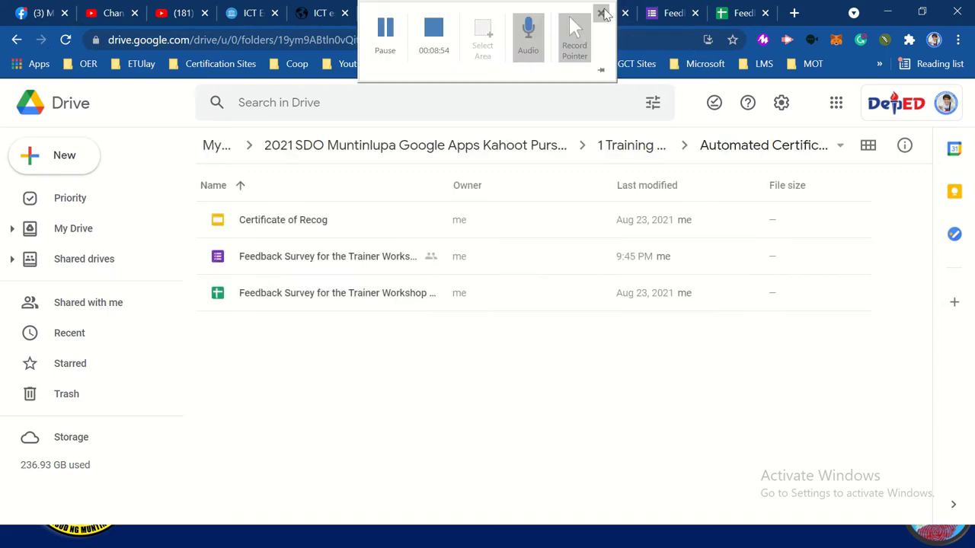
pyautogui.click(602, 13)
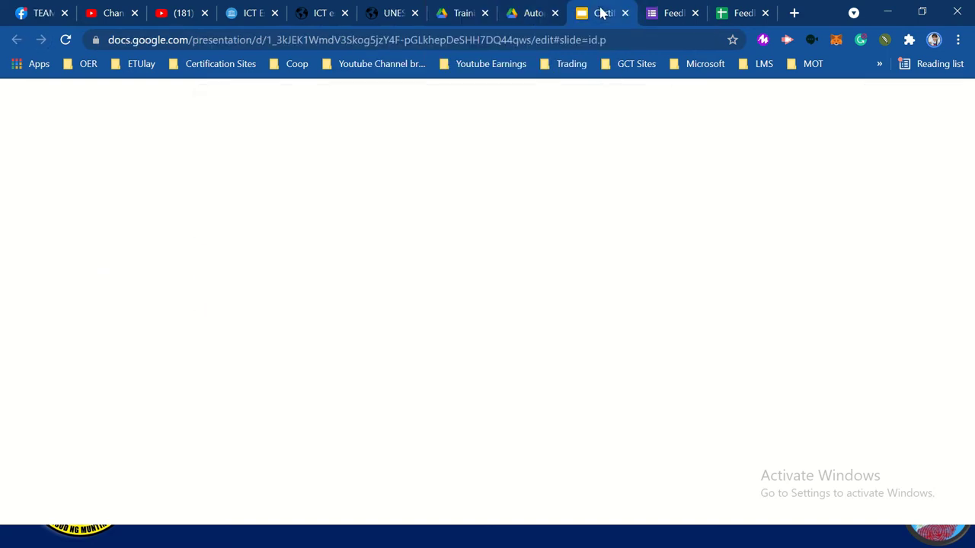
pyautogui.click(717, 14)
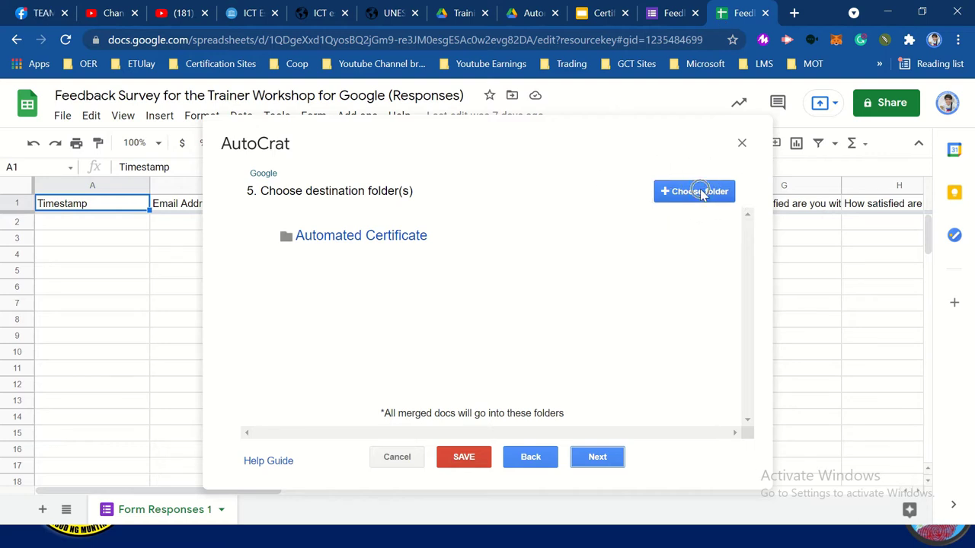
# Skip the destination, folder reference and merge condition steps, and set Share doc? to Yes
pyautogui.click(599, 459)
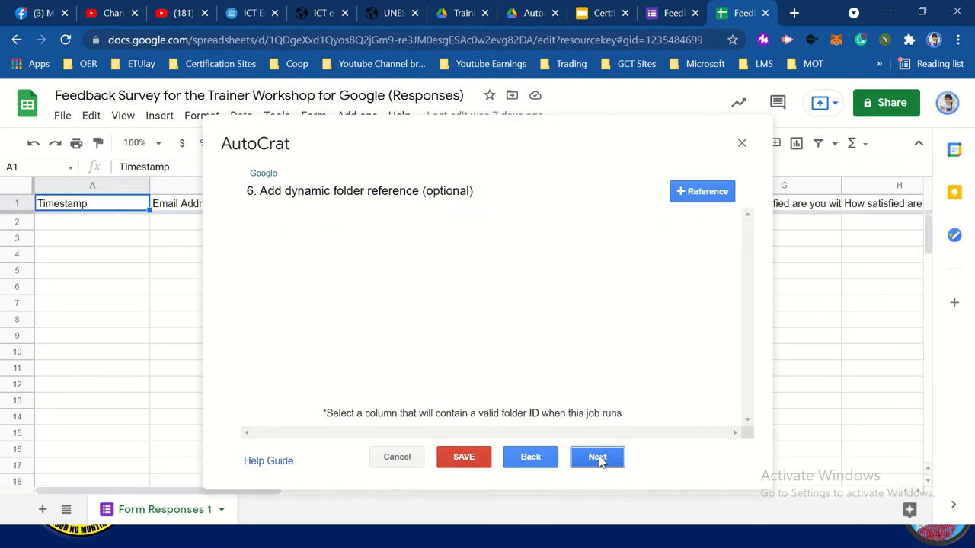
pyautogui.click(599, 458)
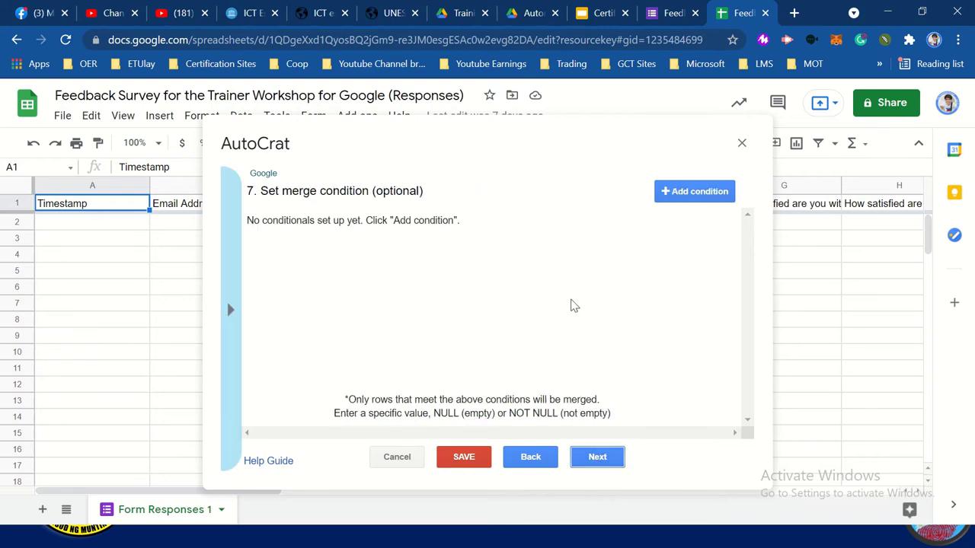
pyautogui.click(599, 465)
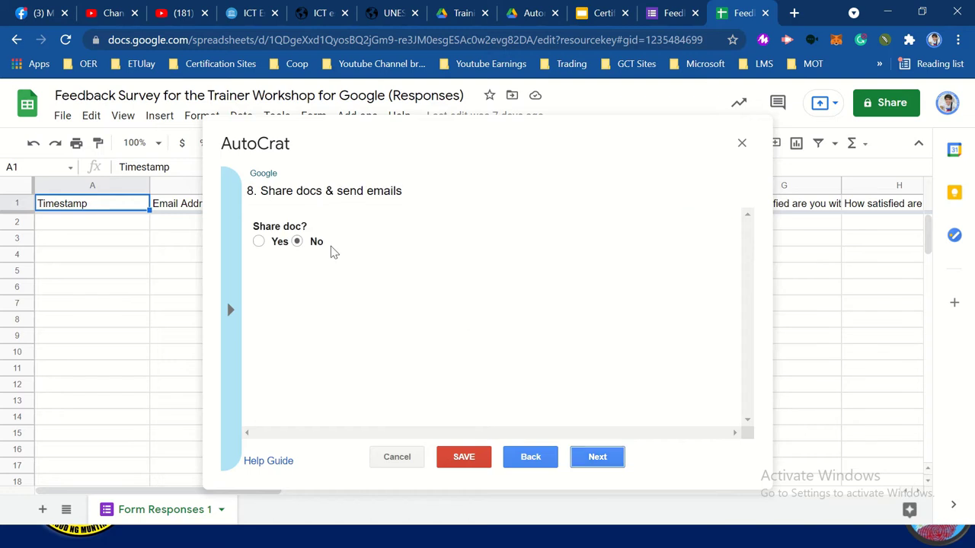
pyautogui.click(259, 242)
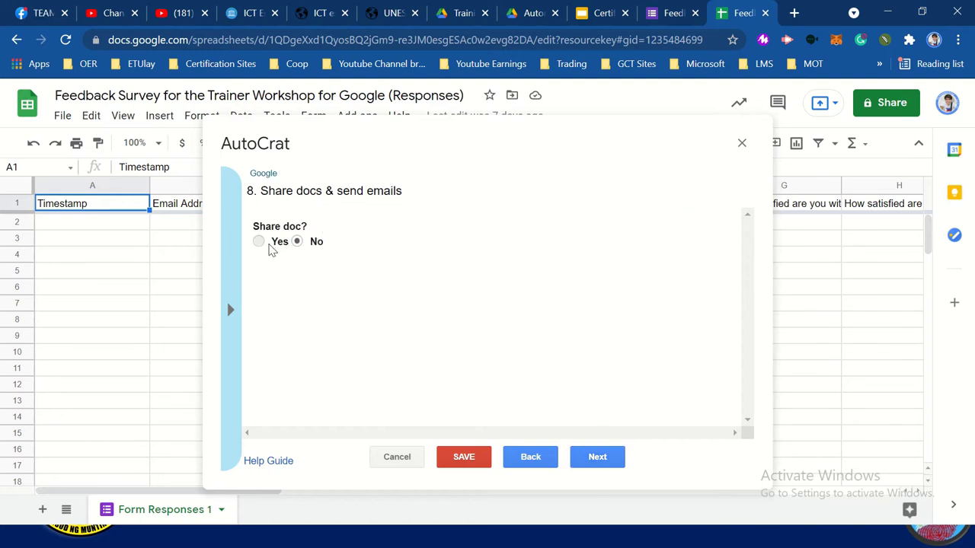
pyautogui.scroll(-3, 366, 305)
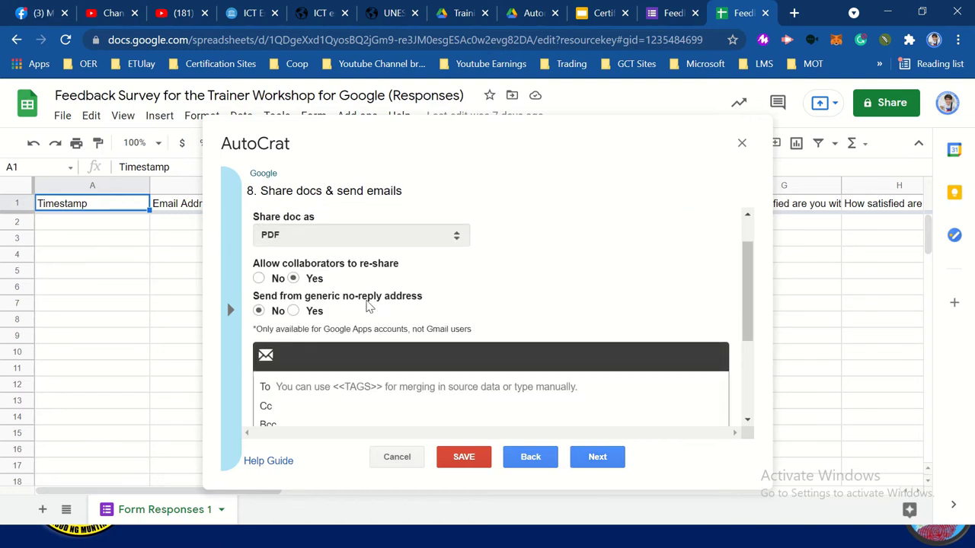
# Begin the email recipient with << and check the feedback form's question fields
pyautogui.click(349, 320)
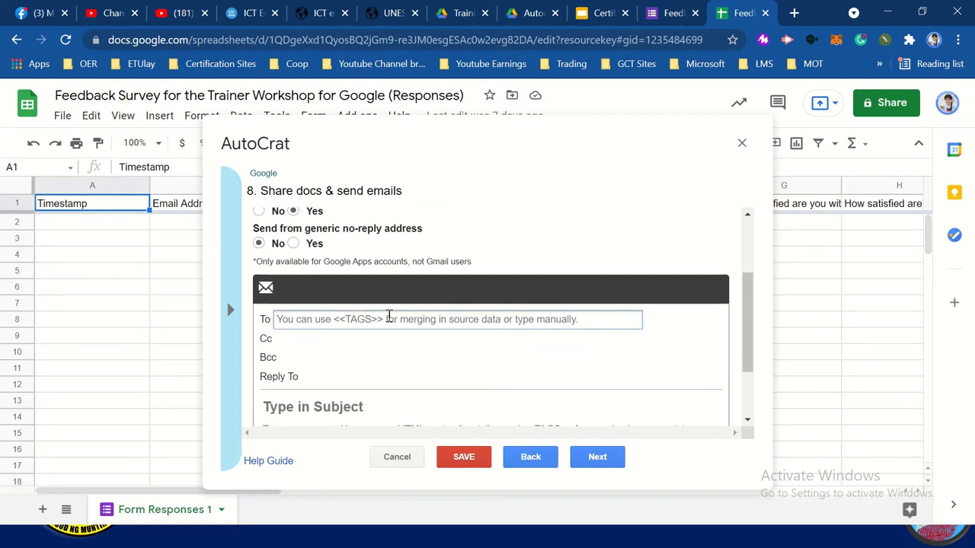
pyautogui.write('<<')
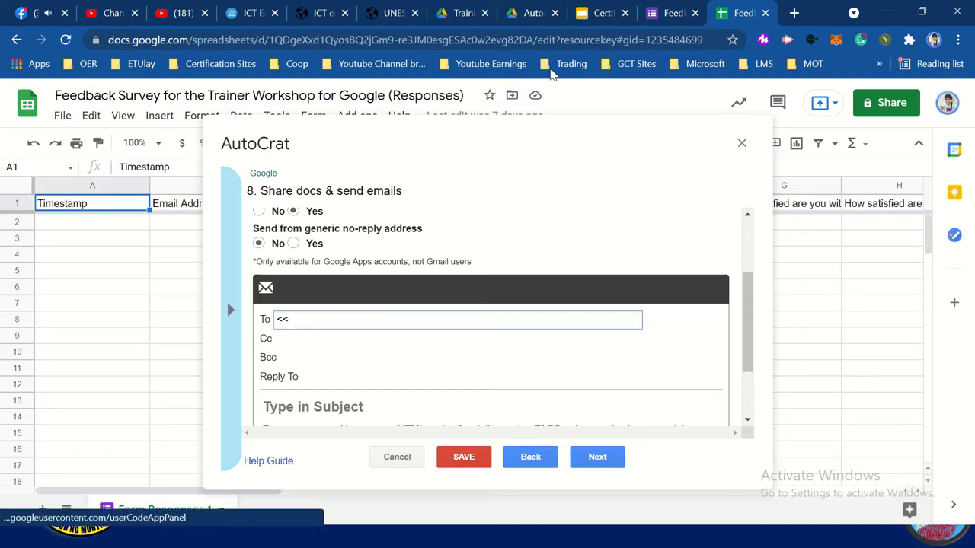
pyautogui.click(663, 15)
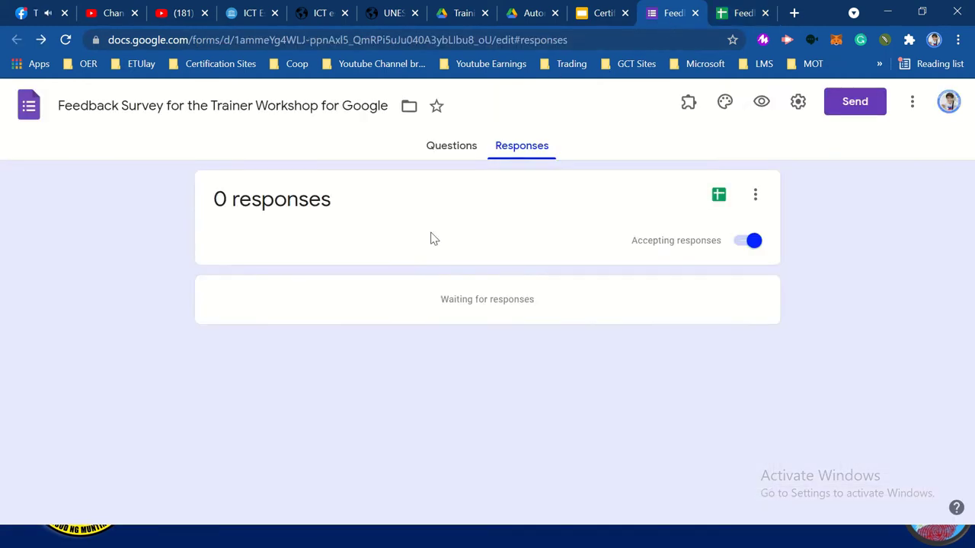
pyautogui.click(451, 147)
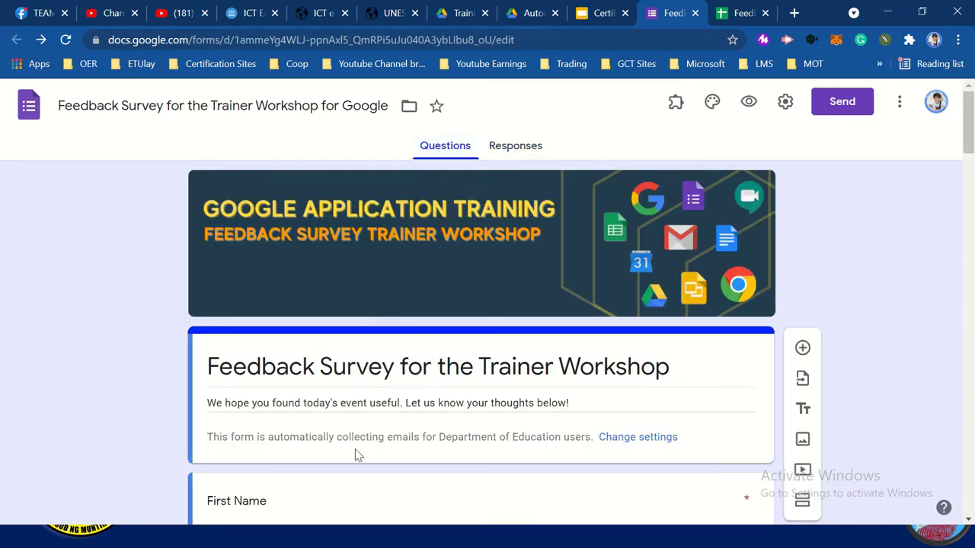
pyautogui.scroll(-1, 357, 455)
pyautogui.scroll(-1, 355, 455)
pyautogui.scroll(3, 354, 455)
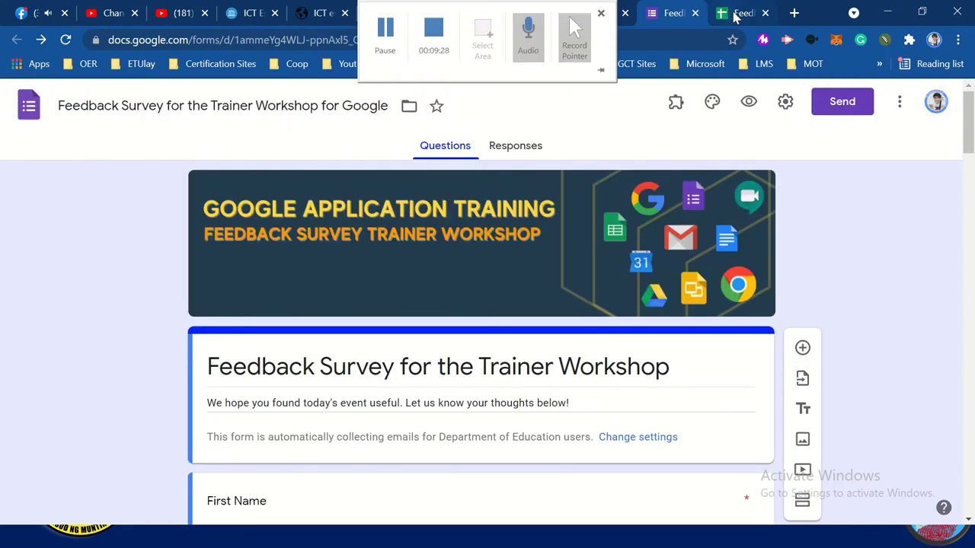
pyautogui.click(734, 14)
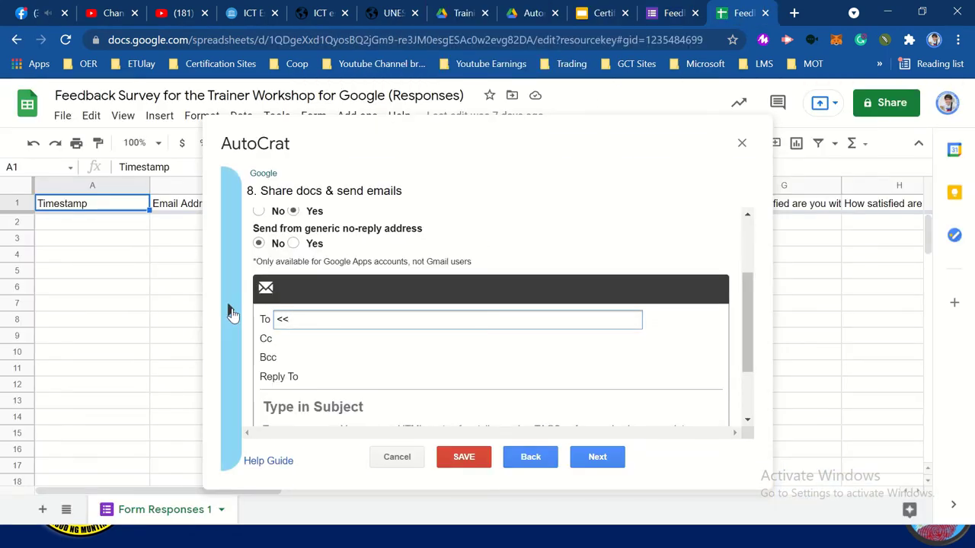
# Complete the recipient as <<Email Address>> using the field tag list
pyautogui.click(230, 309)
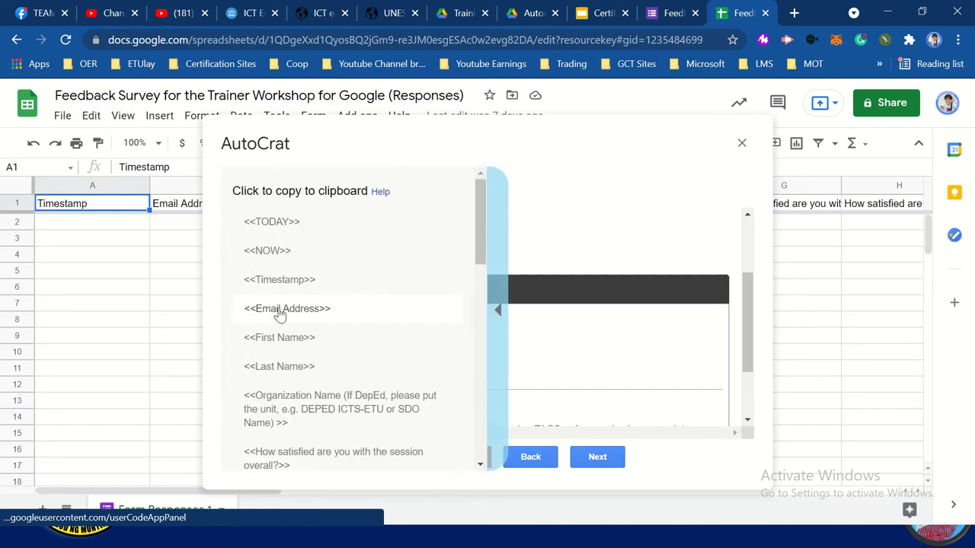
pyautogui.click(280, 310)
pyautogui.click(314, 316)
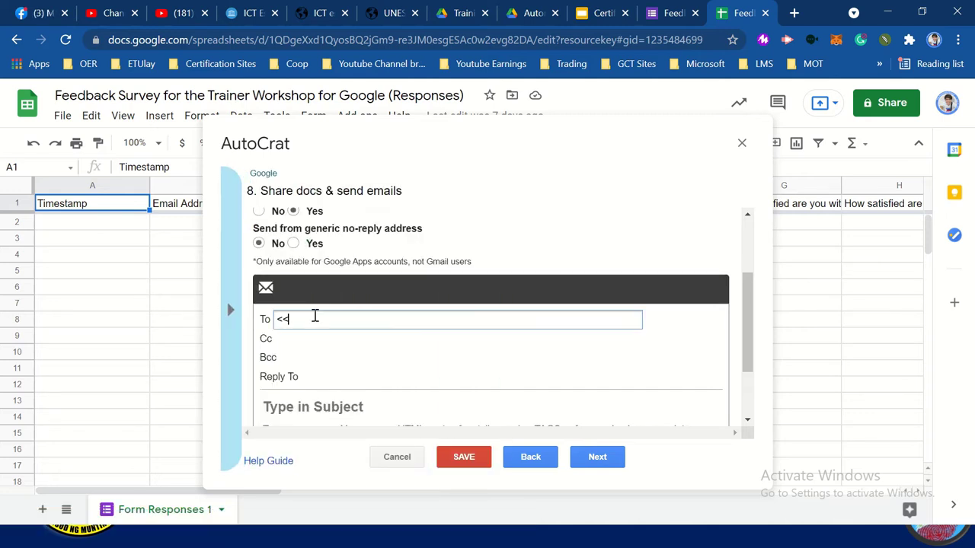
pyautogui.write('Email Address>>')
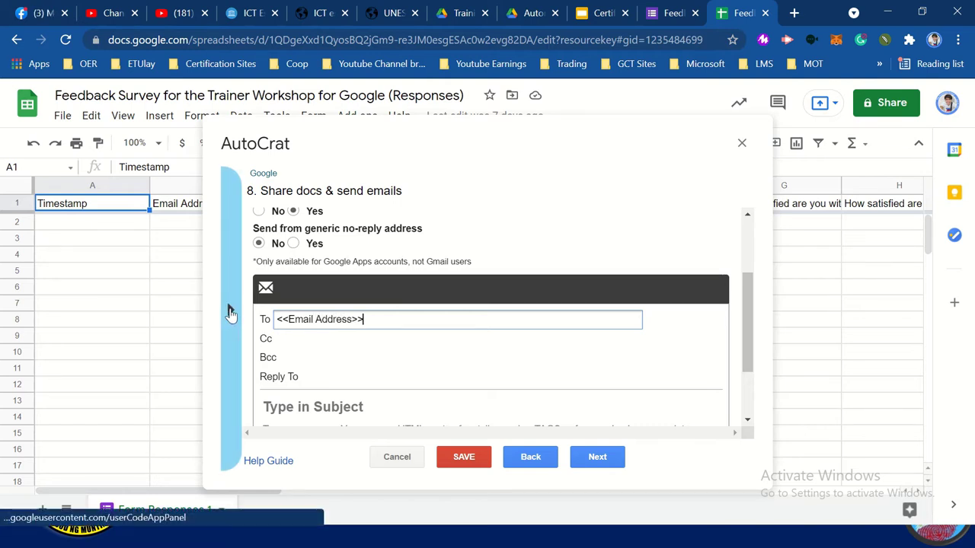
pyautogui.click(230, 309)
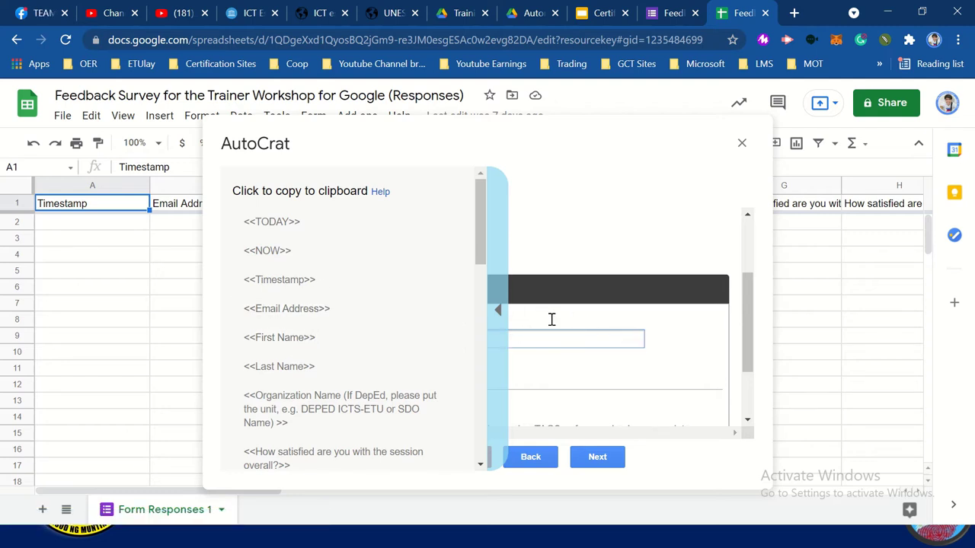
pyautogui.click(498, 310)
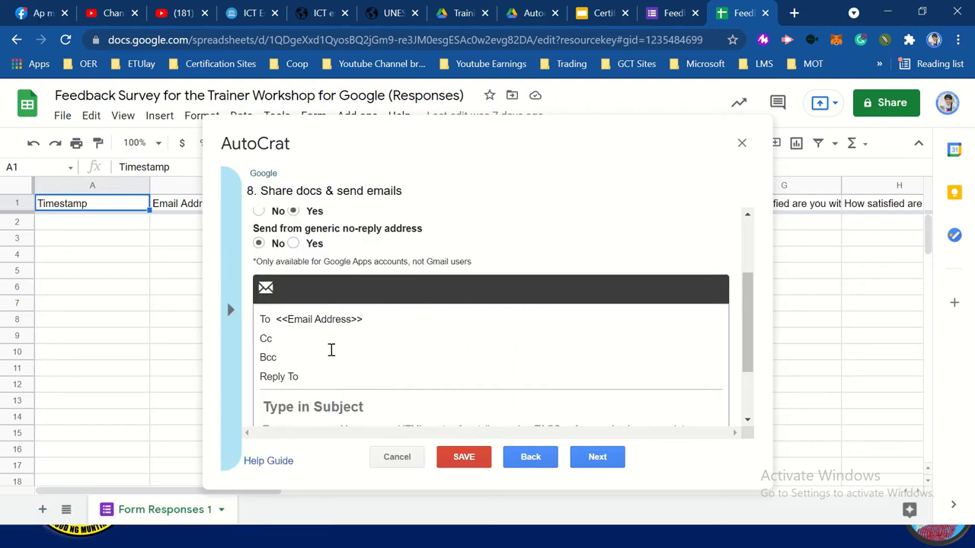
pyautogui.scroll(-2, 348, 370)
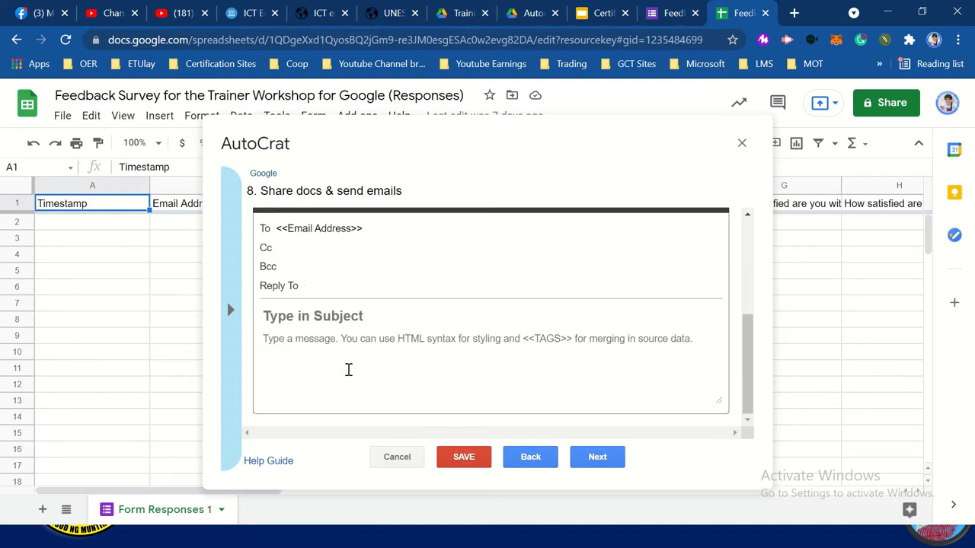
pyautogui.click(319, 315)
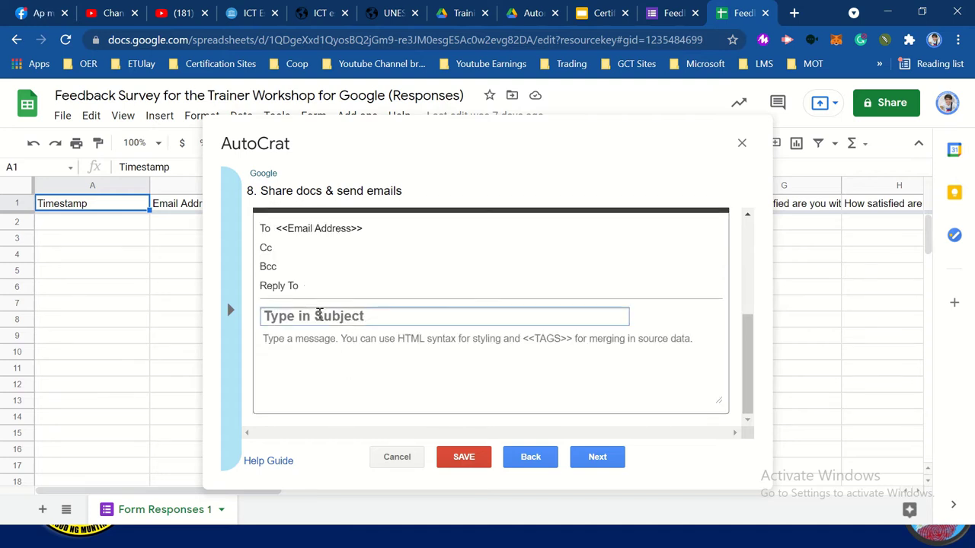
# Enter subject 'Certificate of Recog' and message 'Thank you <<Name>> for your participation'
pyautogui.write('Certificate of Recog')
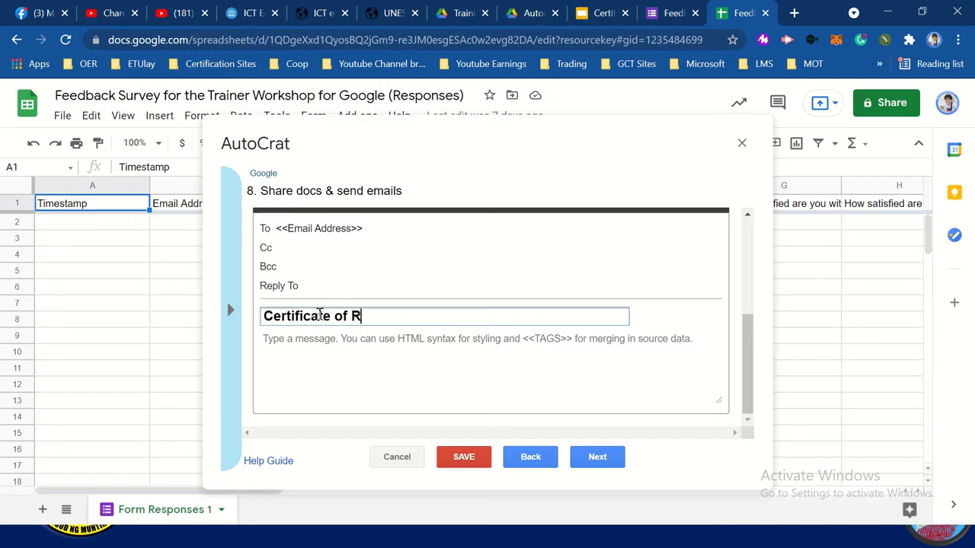
pyautogui.click(406, 342)
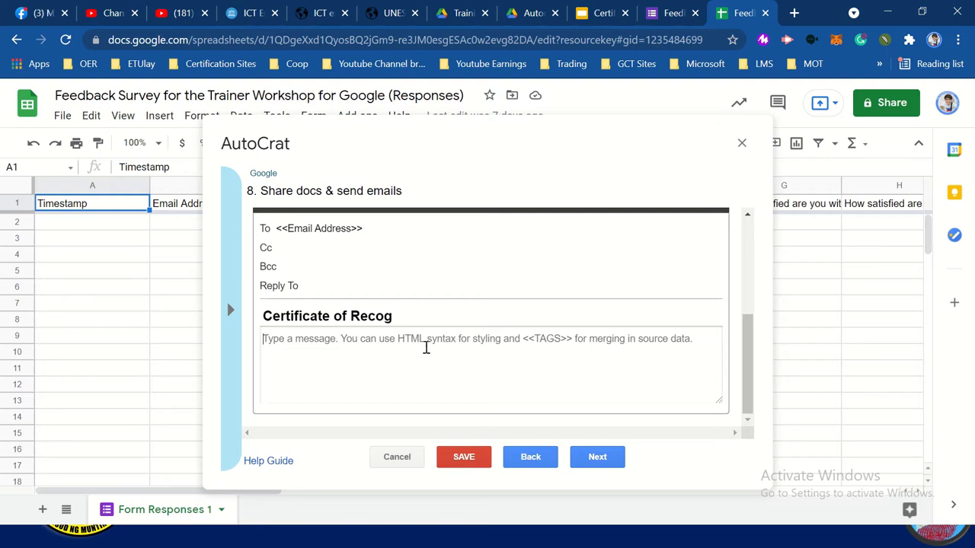
pyautogui.write('Thank you <<Name>>')
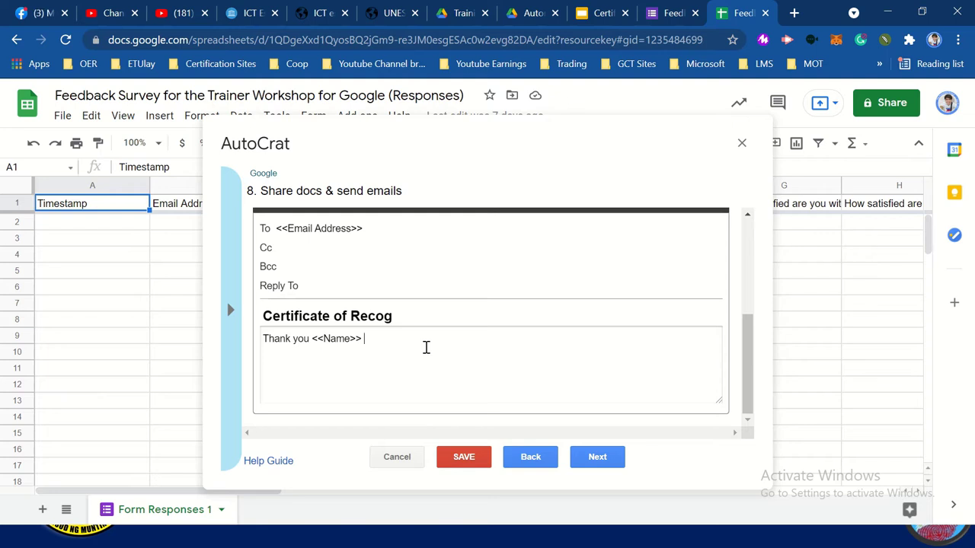
pyautogui.write('for your participation.')
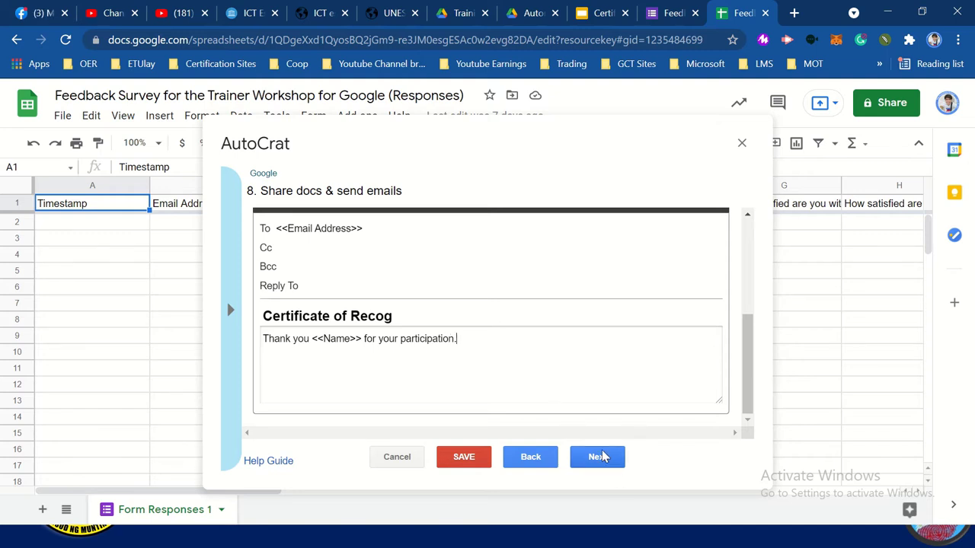
pyautogui.click(601, 454)
# Set the job to run on each form submission and attempt saving, dismissing the unmapped-tags error
pyautogui.click(261, 240)
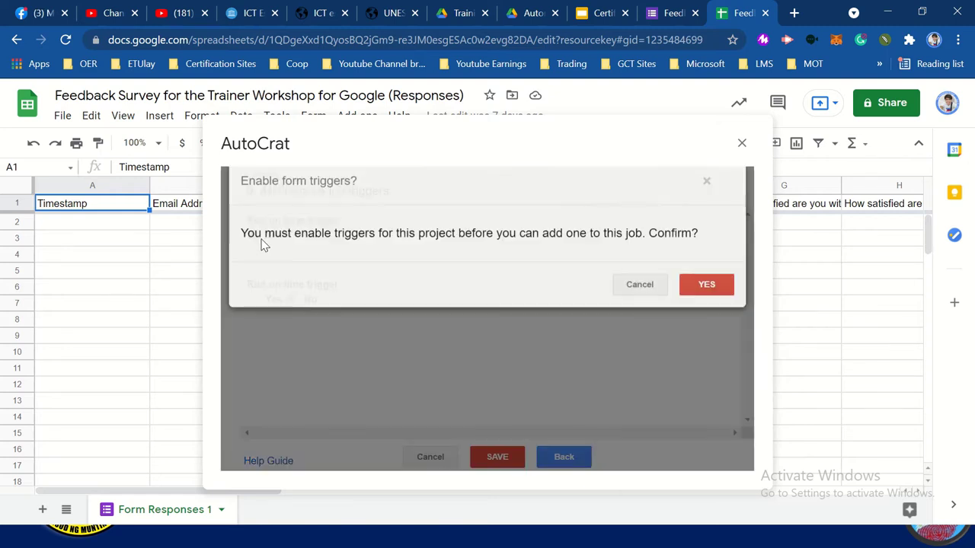
pyautogui.click(714, 303)
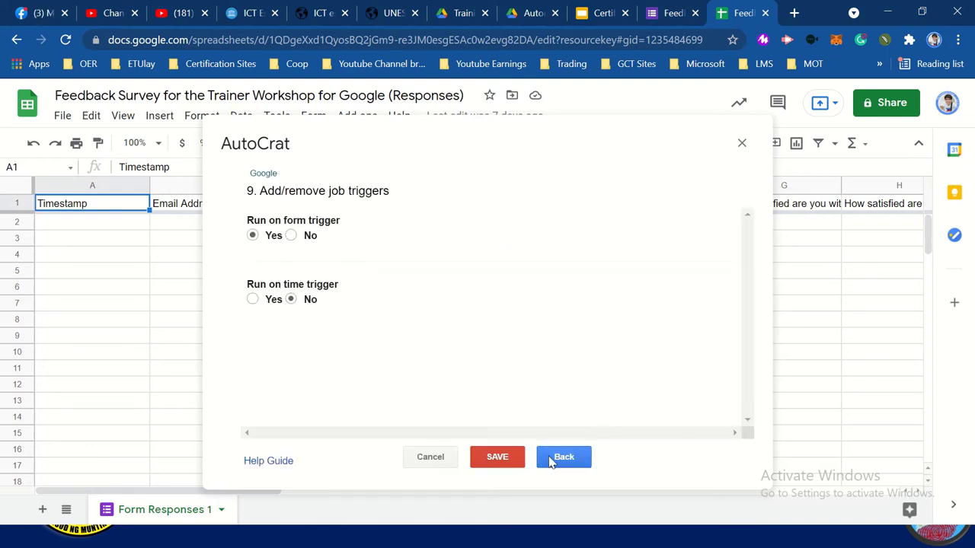
pyautogui.click(503, 466)
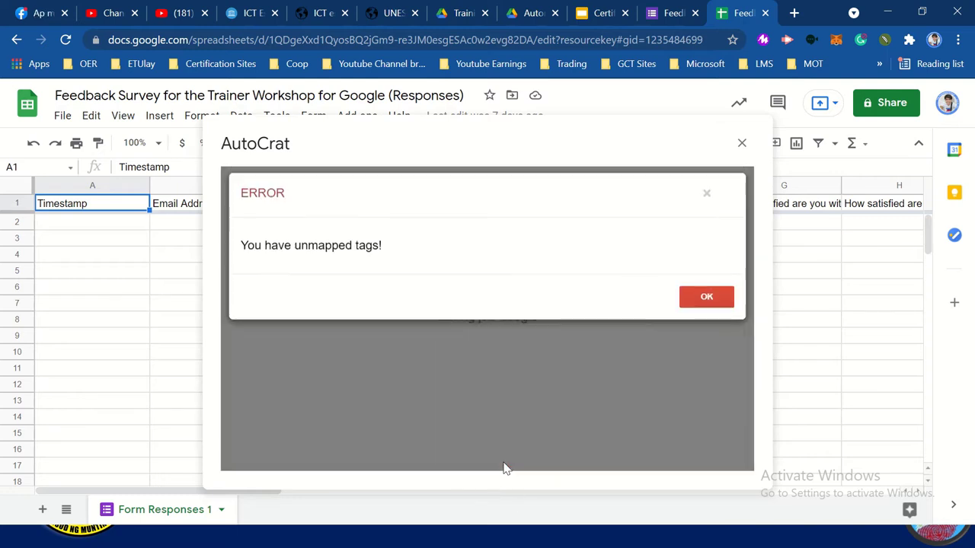
pyautogui.click(704, 302)
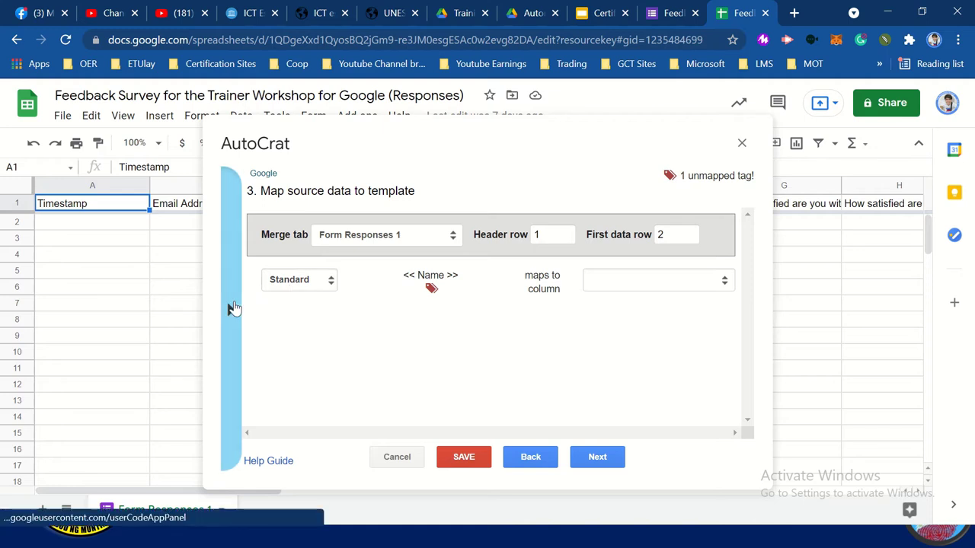
# Review the available merge tags, then switch to the feedback form editor
pyautogui.click(231, 309)
pyautogui.scroll(-5, 412, 332)
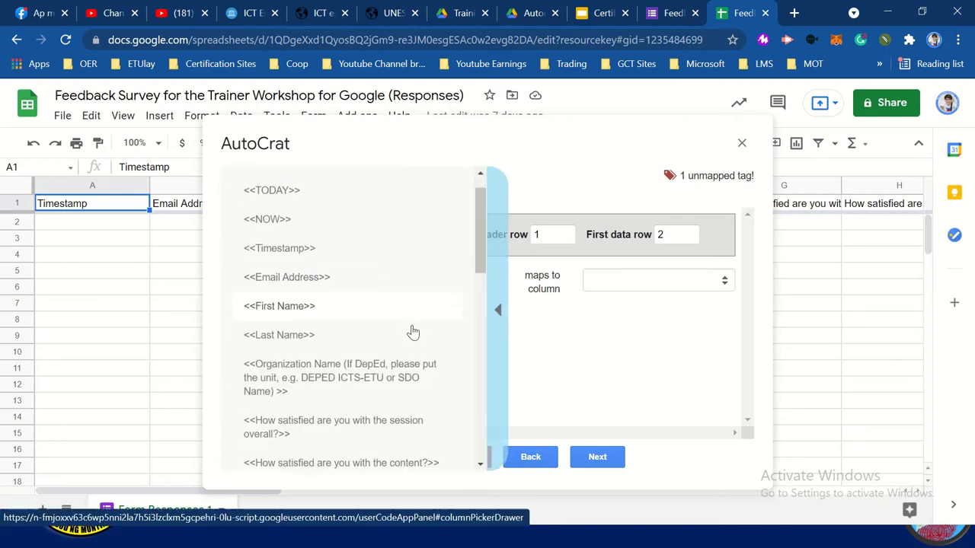
pyautogui.scroll(5, 412, 332)
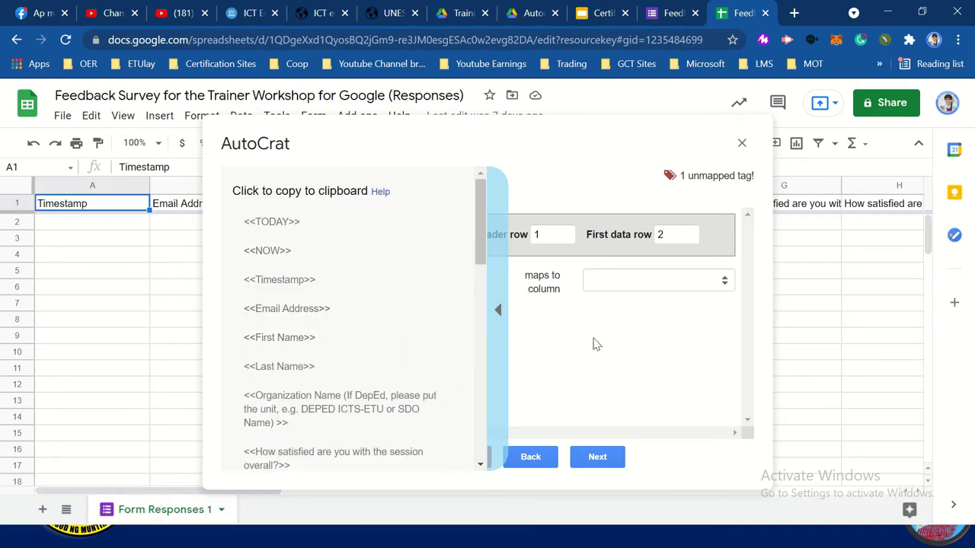
pyautogui.click(500, 311)
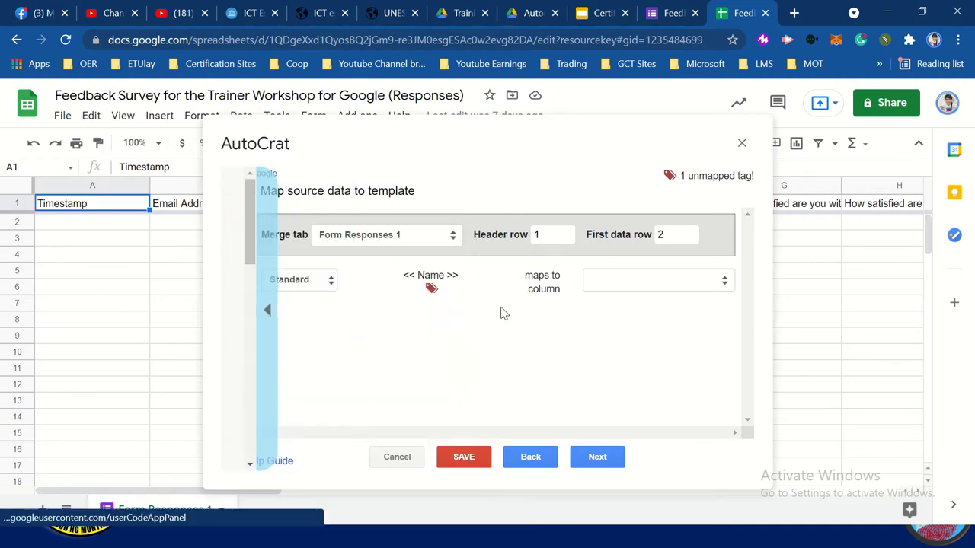
pyautogui.click(652, 7)
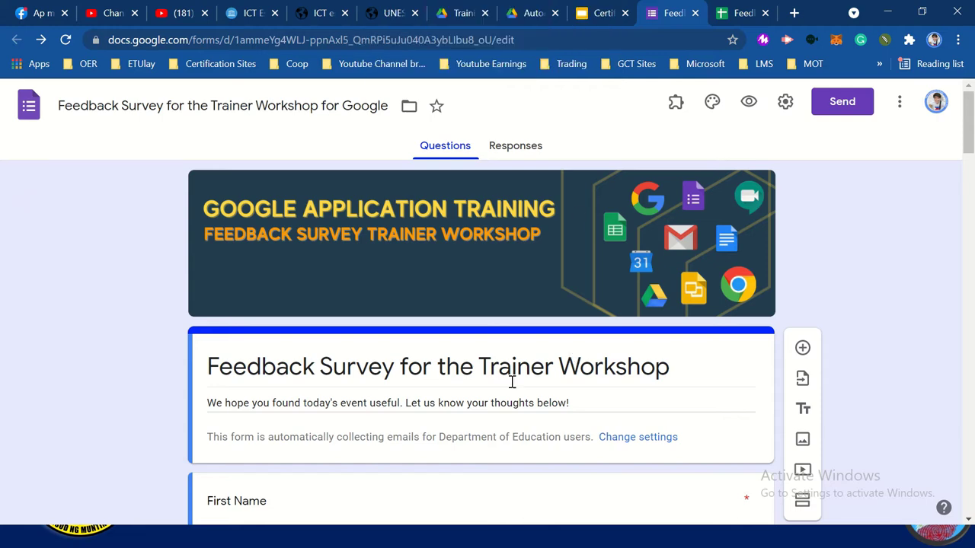
# Rename the First Name question to 'Name' by deleting the word First
pyautogui.scroll(-3, 495, 387)
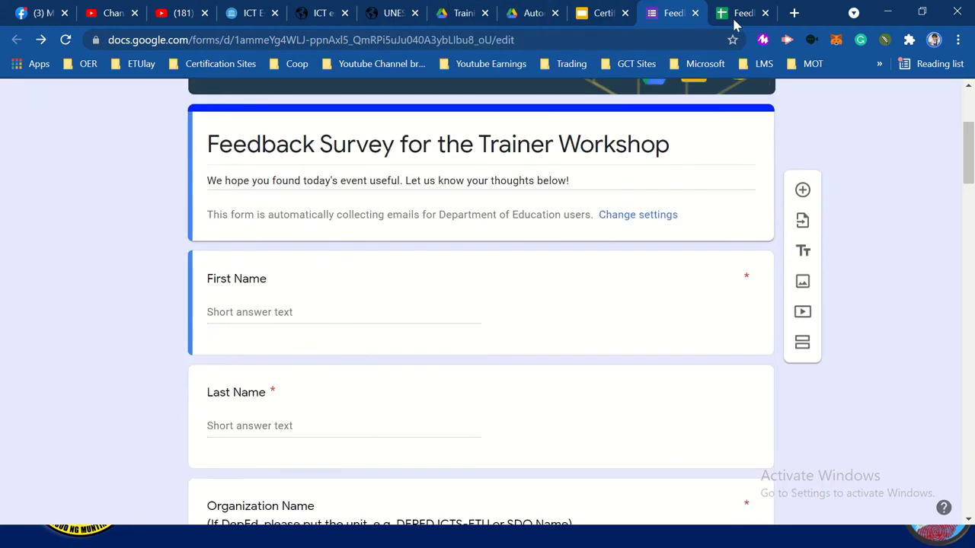
pyautogui.click(739, 13)
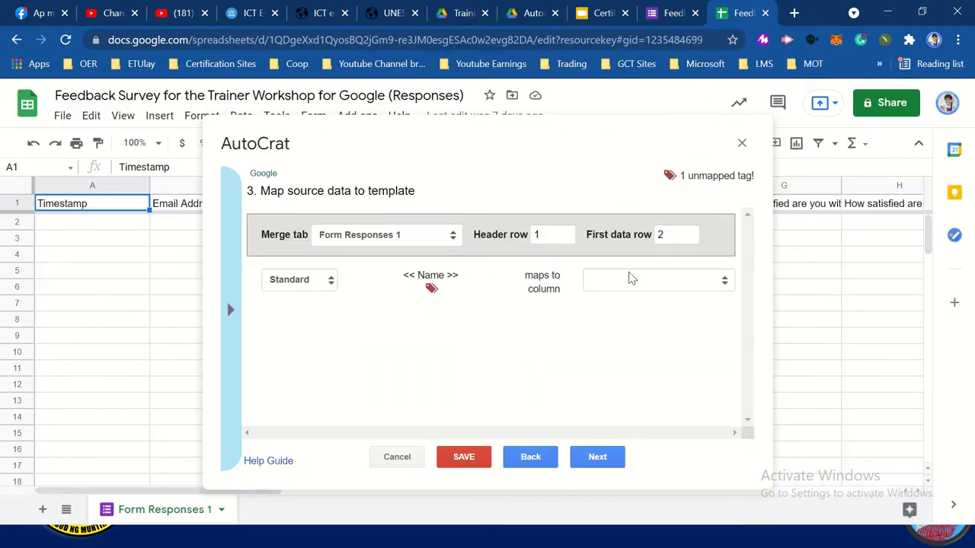
pyautogui.click(659, 23)
pyautogui.scroll(-2, 393, 372)
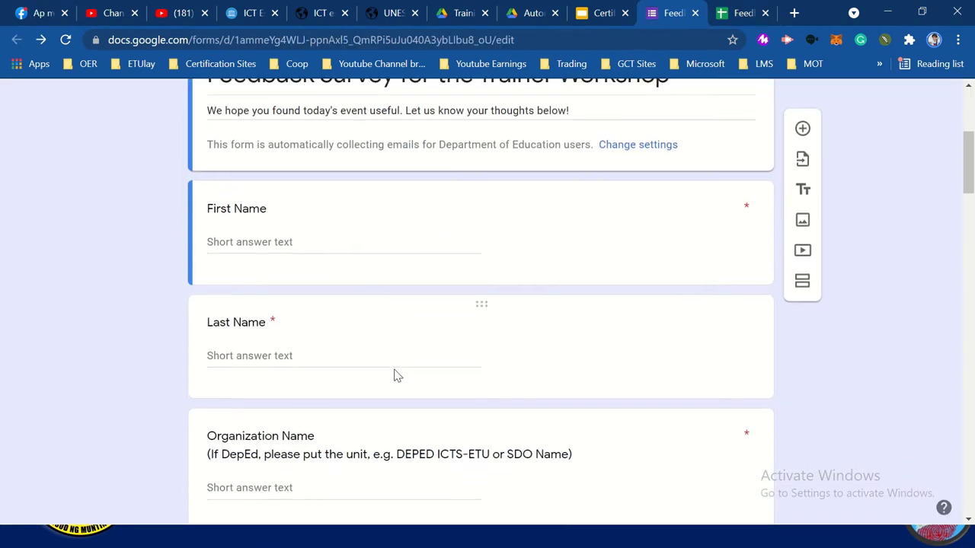
pyautogui.scroll(1, 353, 309)
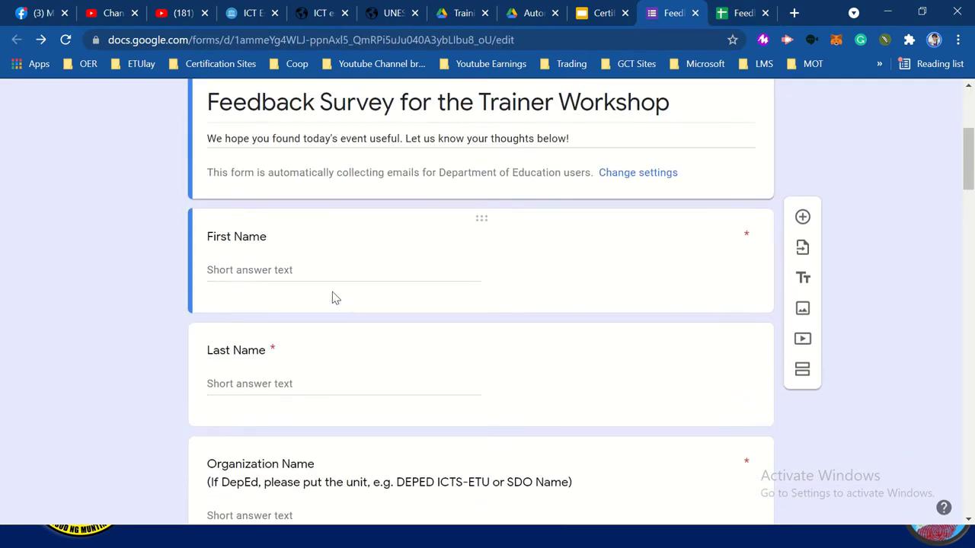
pyautogui.click(272, 240)
pyautogui.press('Home')
pyautogui.hotkey('ctrl', 'shift', 'Right')
pyautogui.press('BackSpace')
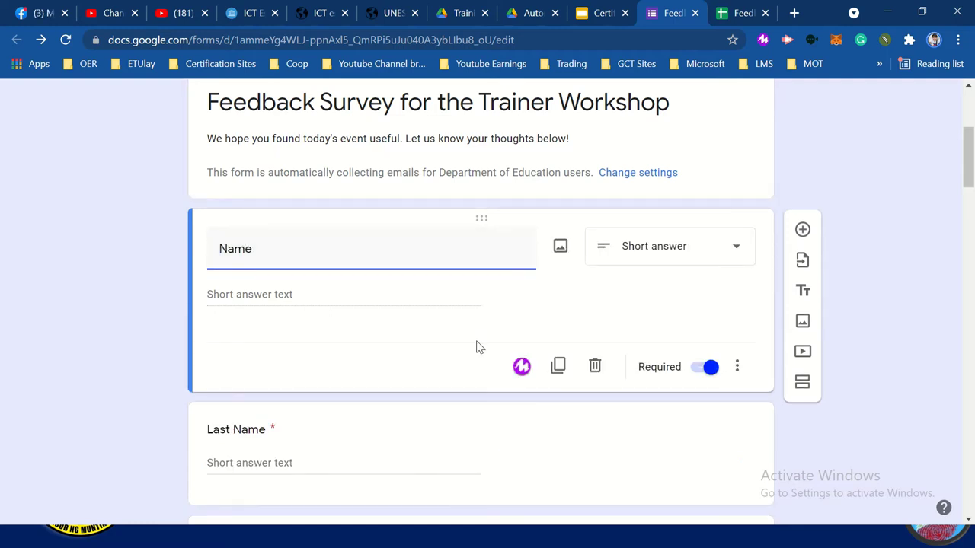
# Delete the Last Name question and reload the form
pyautogui.scroll(-2, 476, 346)
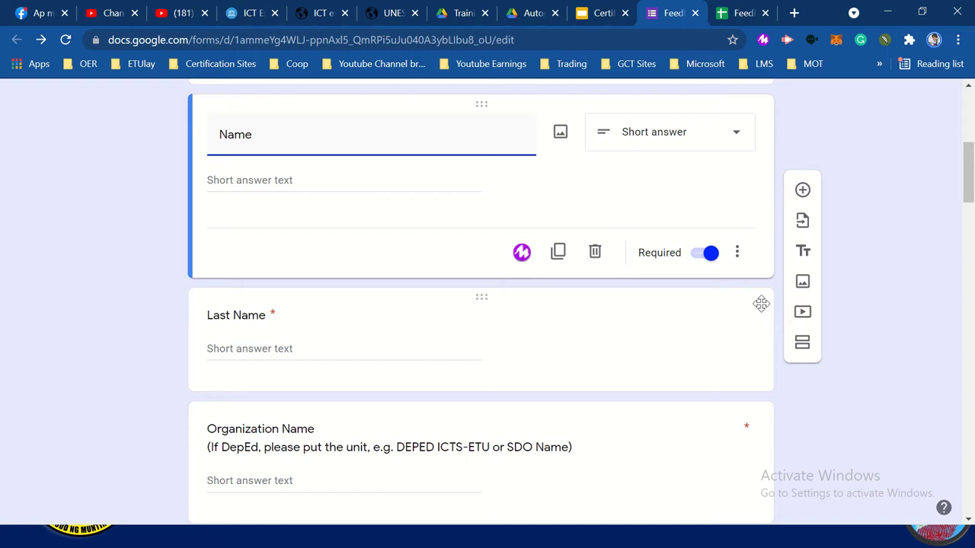
pyautogui.click(724, 313)
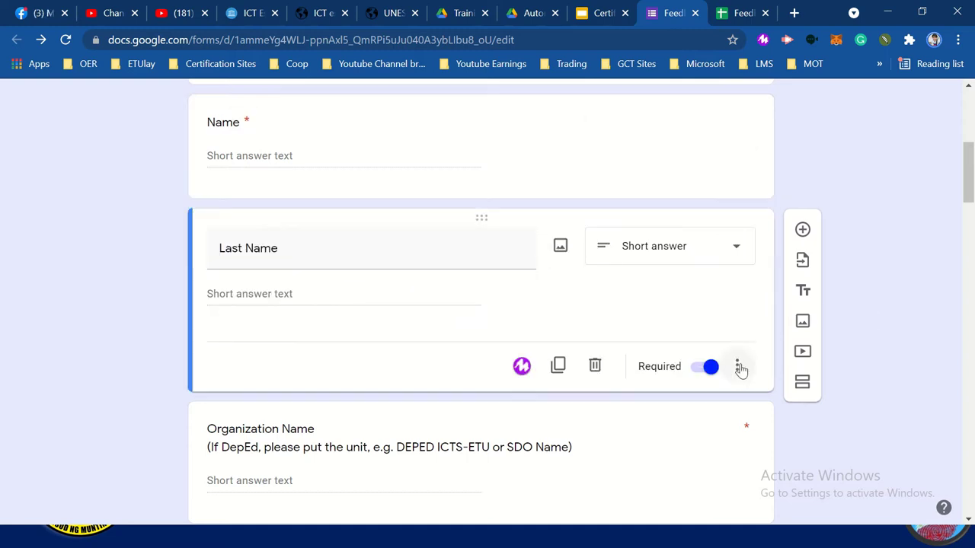
pyautogui.click(595, 366)
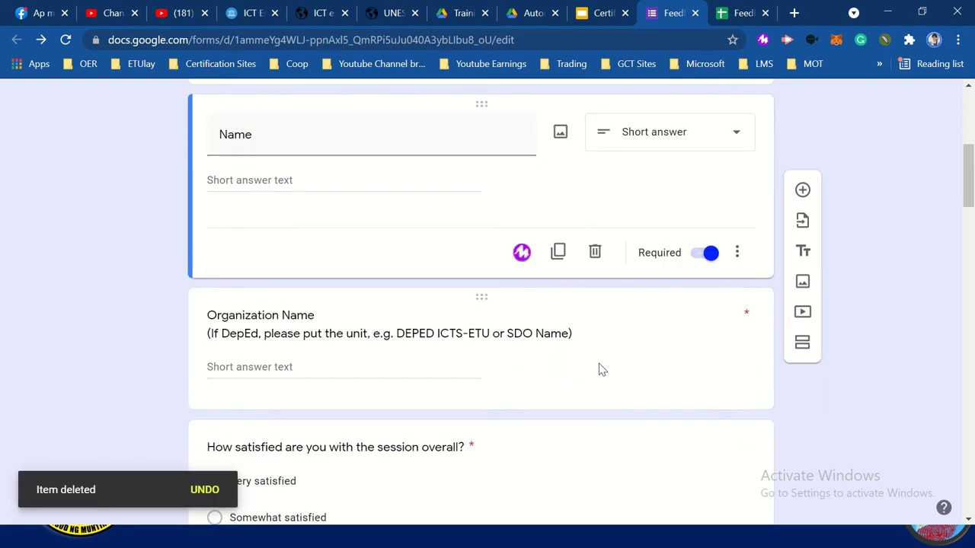
pyautogui.scroll(3, 580, 308)
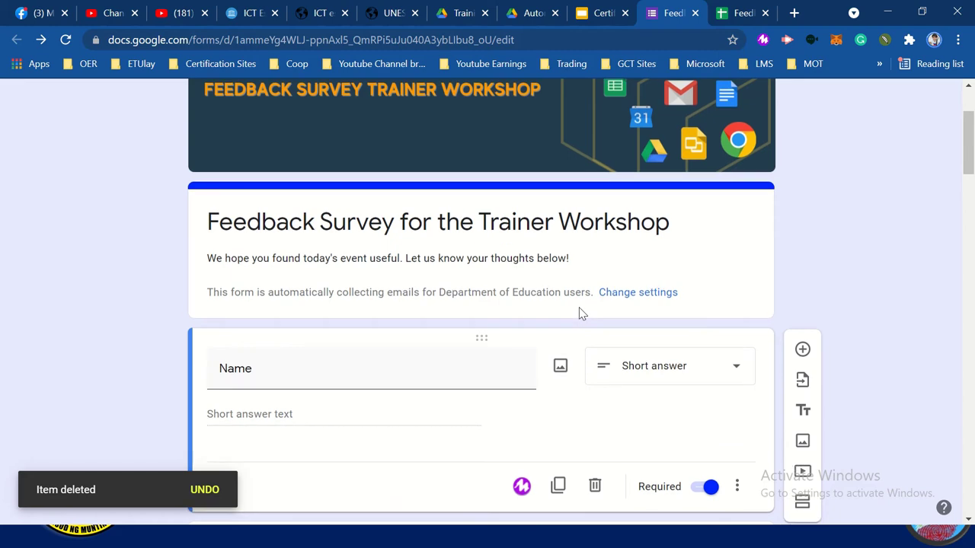
pyautogui.click(66, 40)
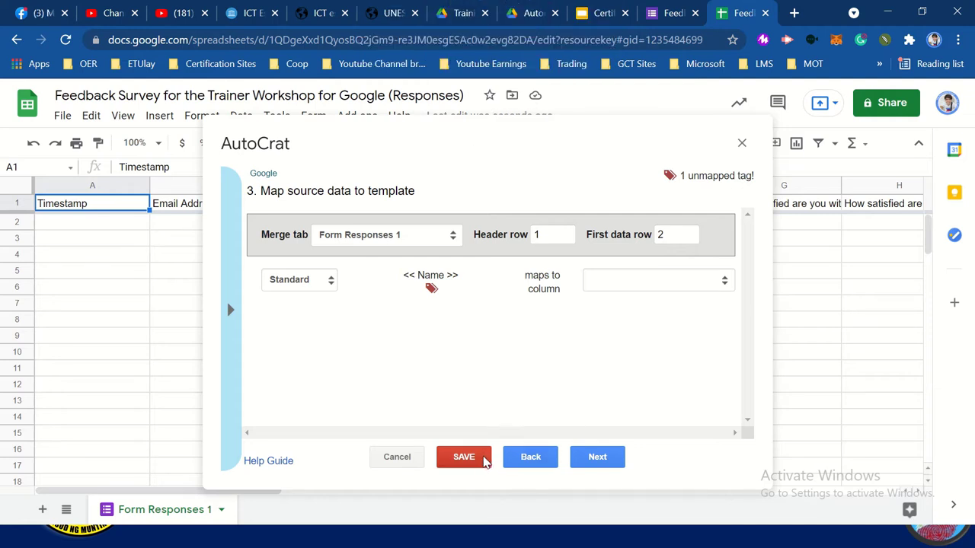
# Try saving the old merge job, then cancel it after the unmapped-tags error
pyautogui.click(484, 460)
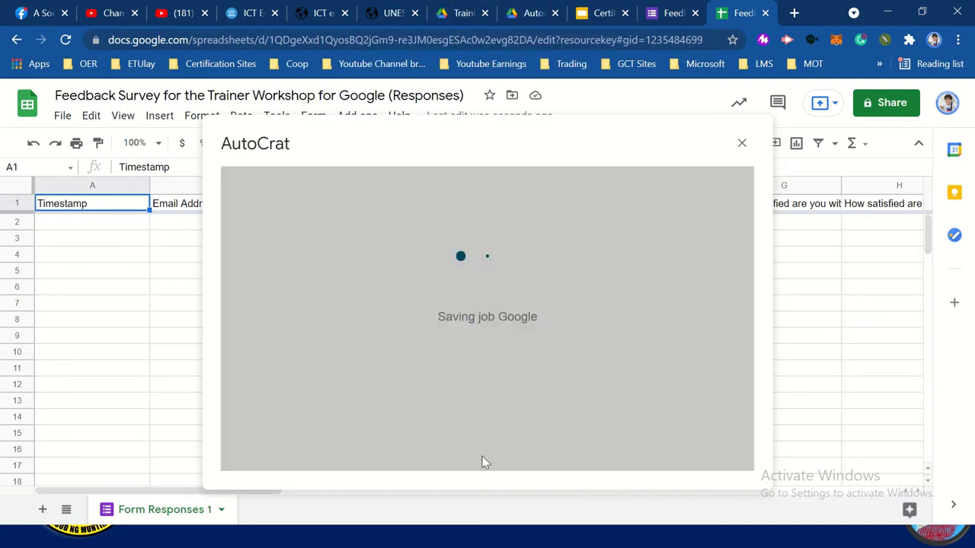
pyautogui.click(708, 303)
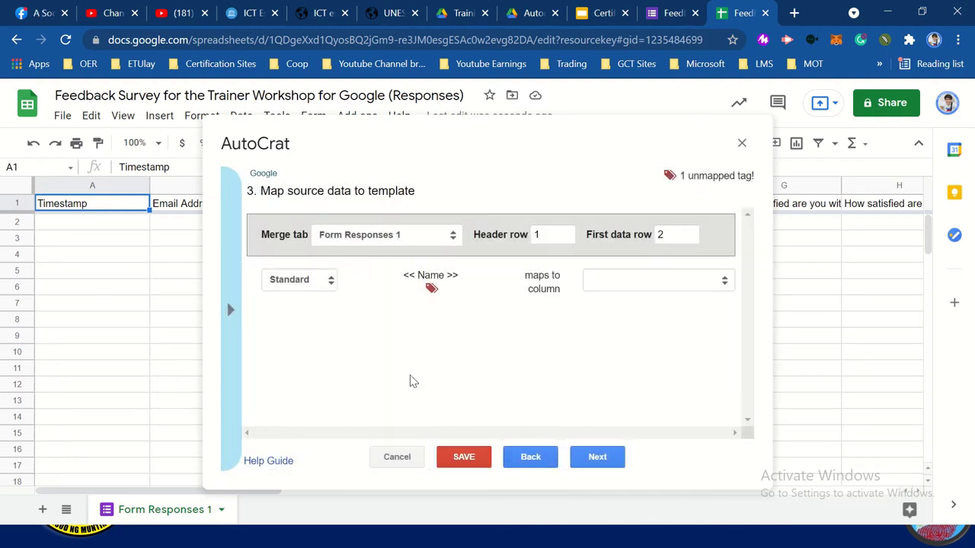
pyautogui.click(234, 327)
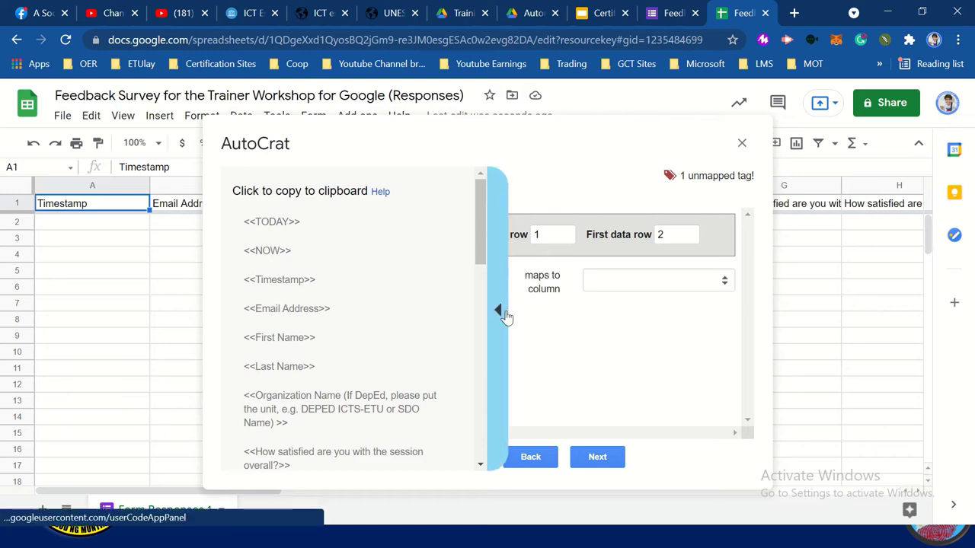
pyautogui.click(505, 317)
pyautogui.click(396, 458)
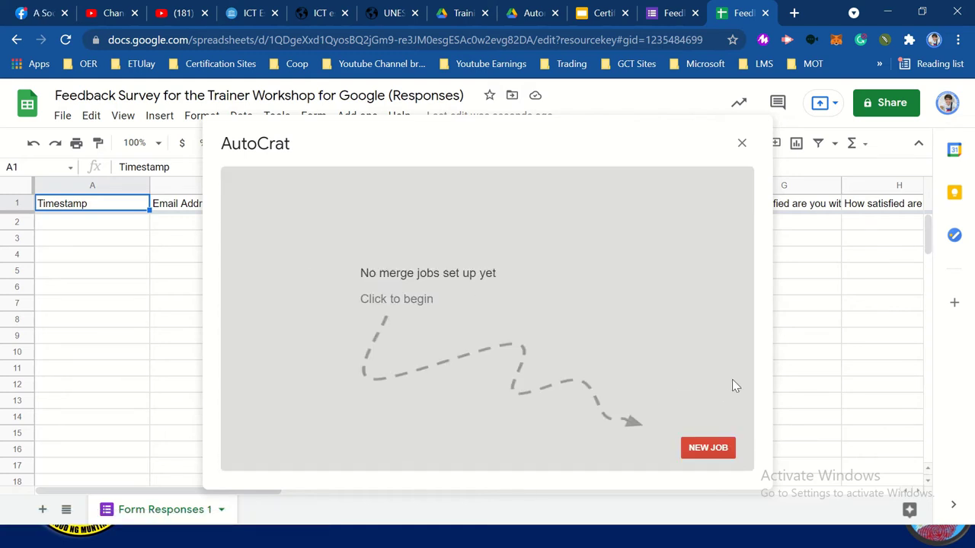
# Start a new AutoCrat merge job past the duplicate headers warning and go to the Drive folder
pyautogui.click(708, 449)
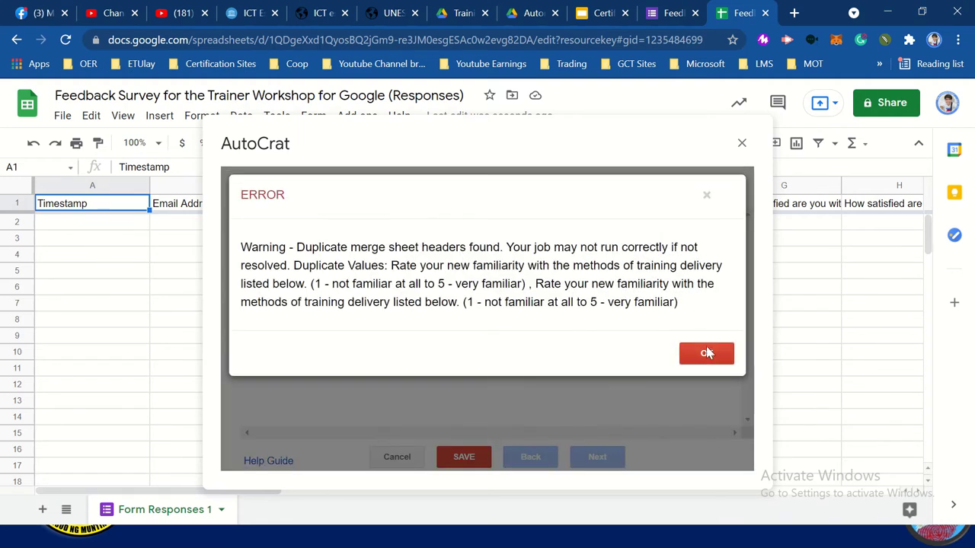
pyautogui.click(706, 361)
pyautogui.moveTo(548, 6)
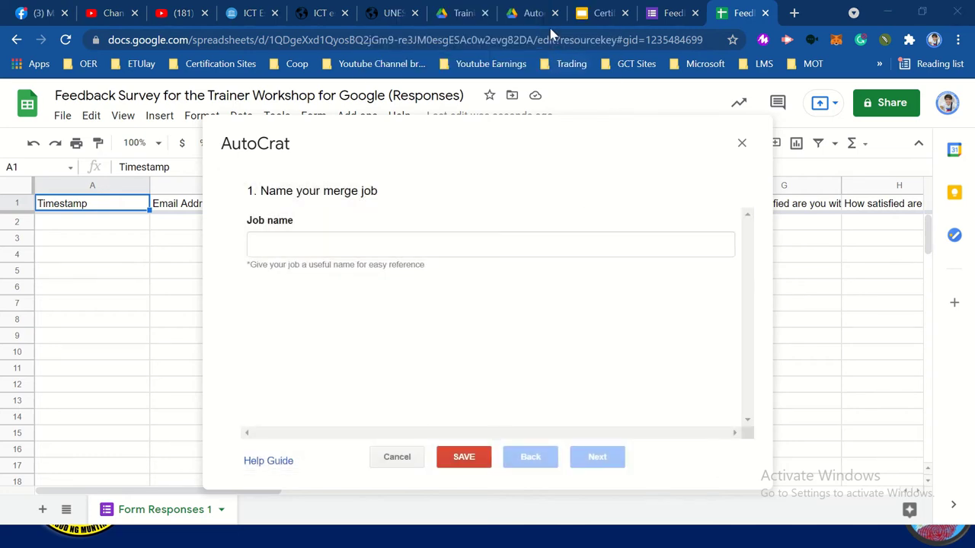
pyautogui.click(528, 13)
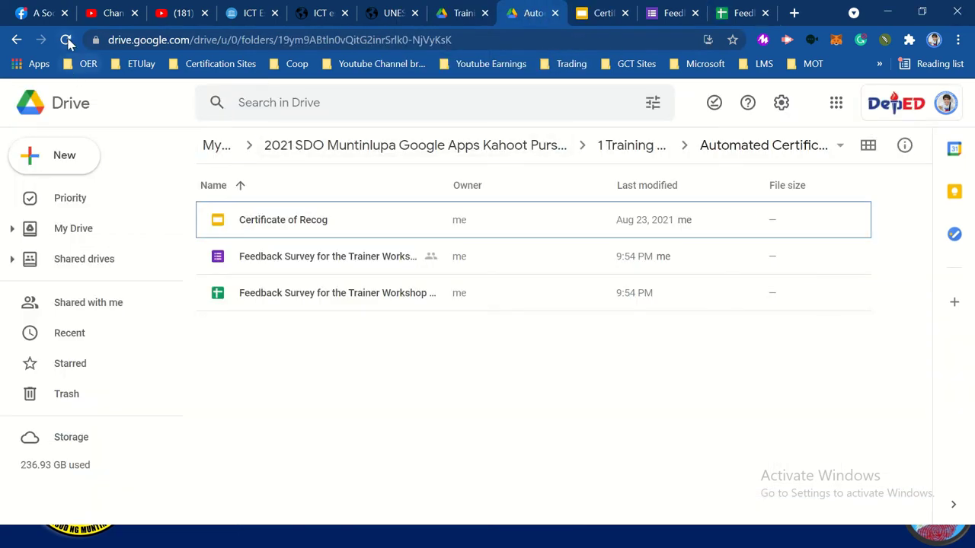
# Refresh the folder, close the outdated spreadsheet tab, and reopen the Feedback Survey responses sheet
pyautogui.click(66, 39)
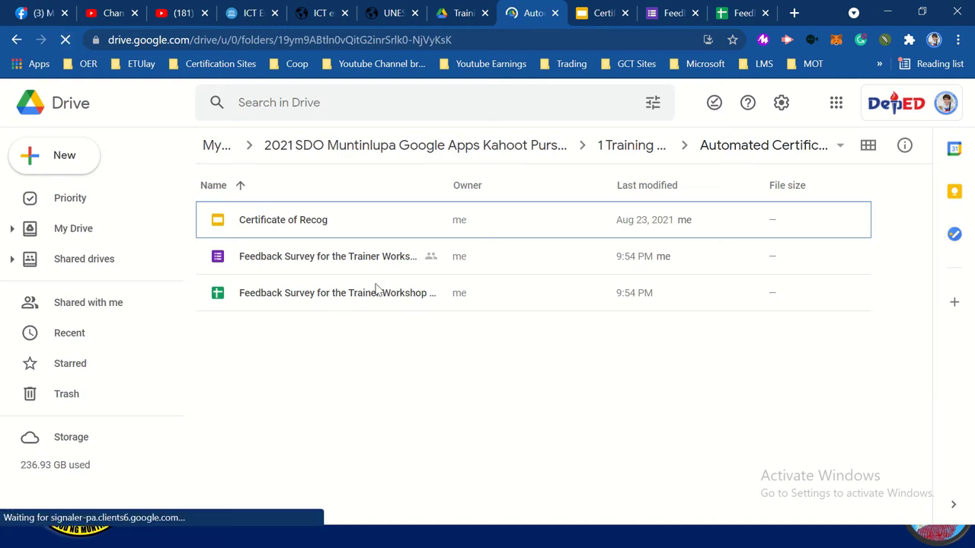
pyautogui.click(765, 13)
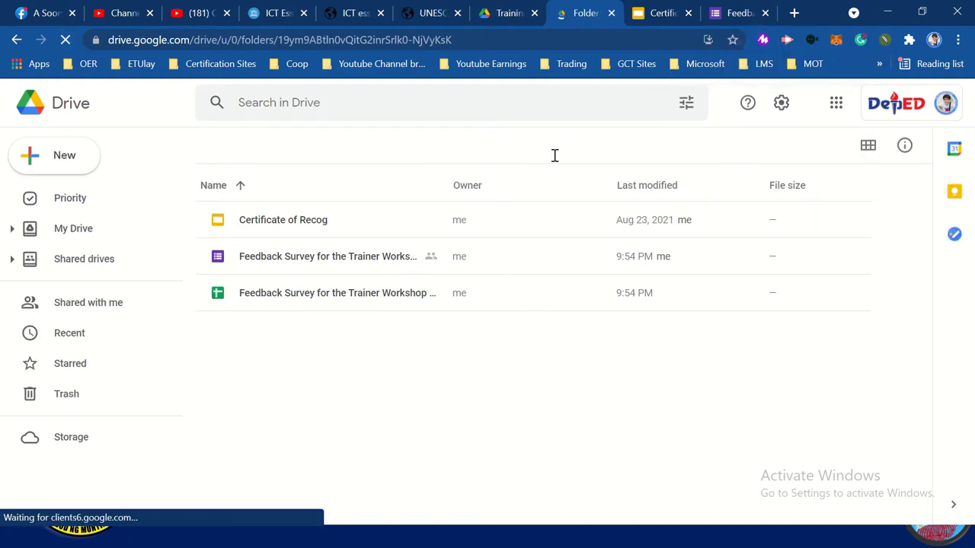
pyautogui.doubleClick(331, 301)
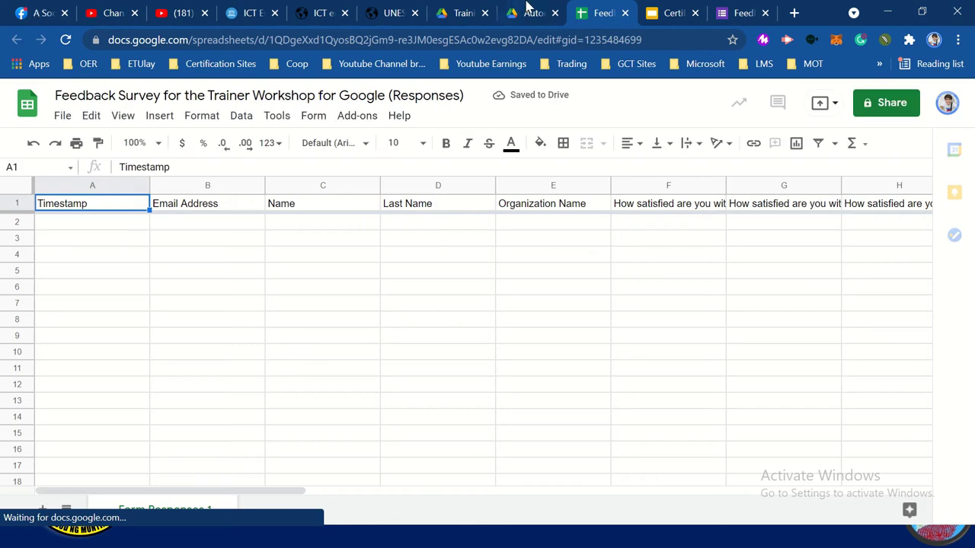
# Close the old responses sheet and reopen the feedback form's linked spreadsheet from its Responses summary
pyautogui.click(738, 12)
pyautogui.scroll(-3, 518, 325)
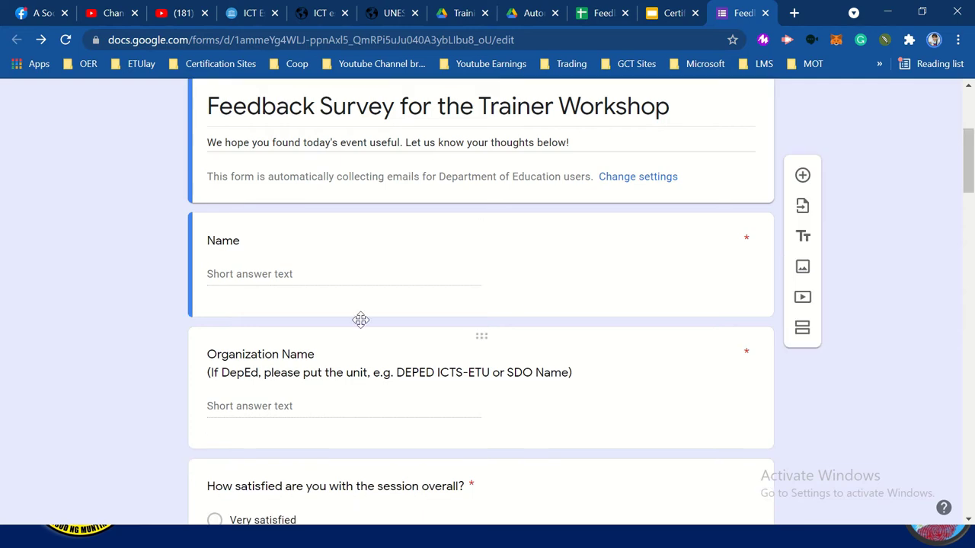
pyautogui.scroll(4, 406, 332)
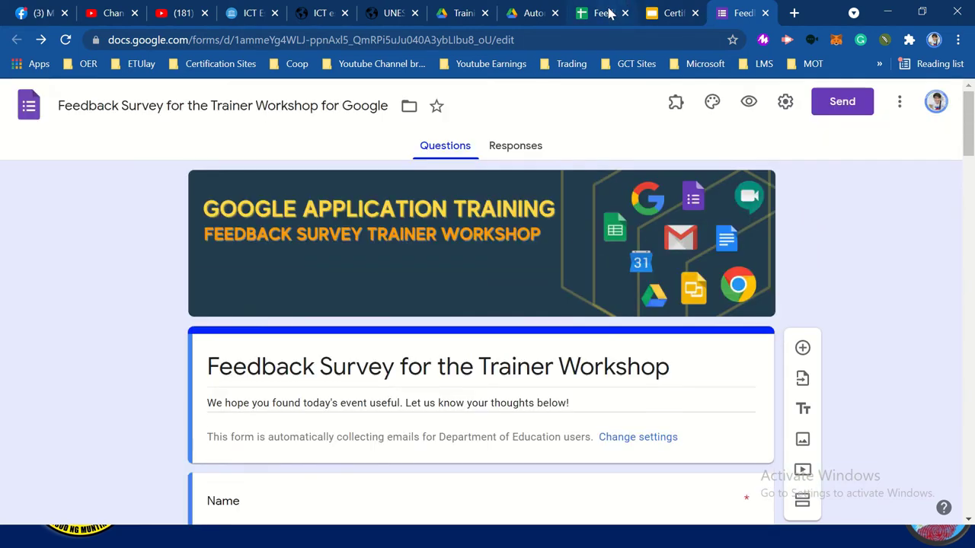
pyautogui.click(625, 13)
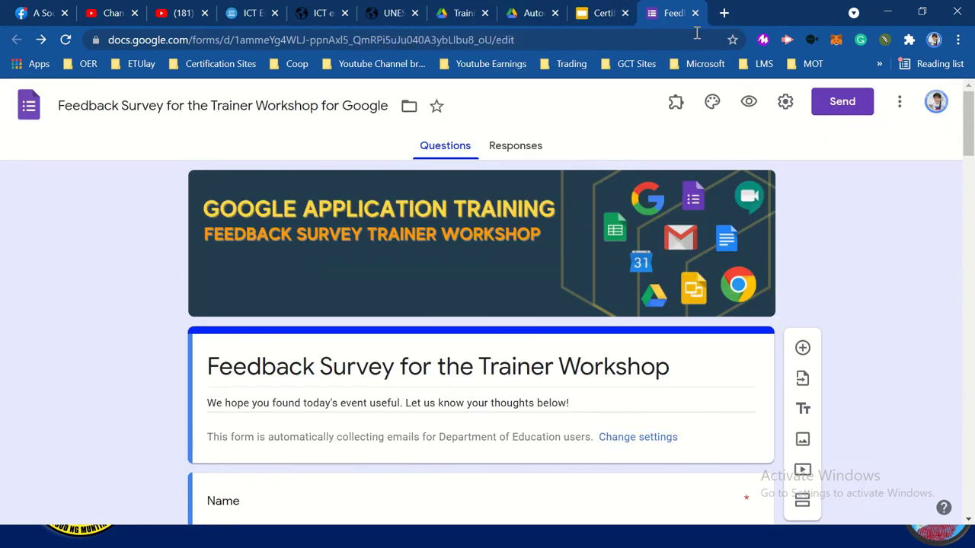
pyautogui.click(531, 150)
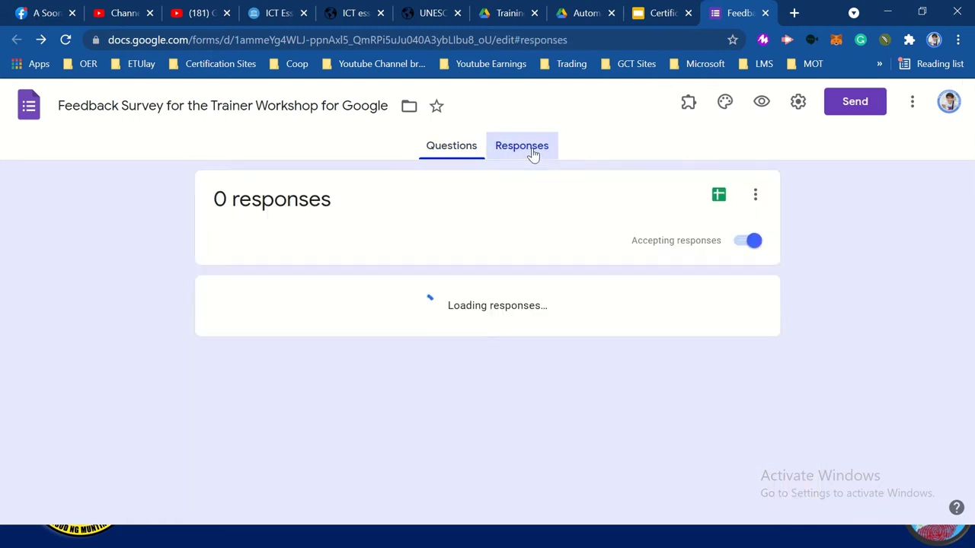
pyautogui.click(719, 194)
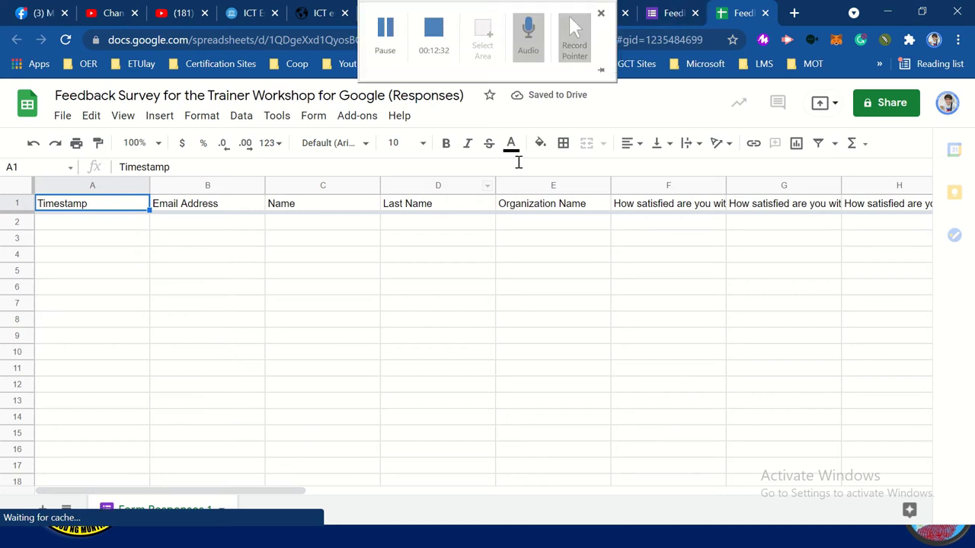
# Clear the Last Name header from cell D1 of the responses sheet
pyautogui.click(462, 207)
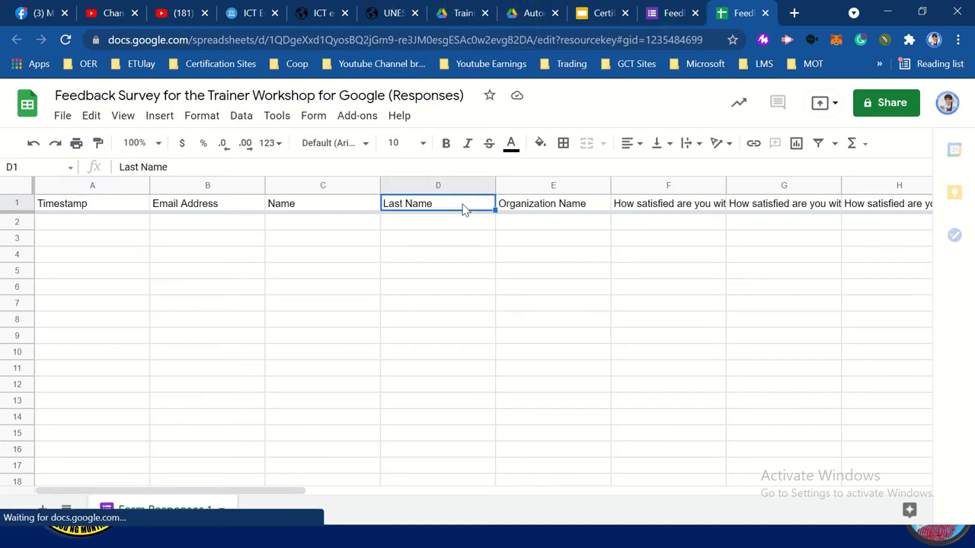
pyautogui.press('Delete')
pyautogui.click(670, 13)
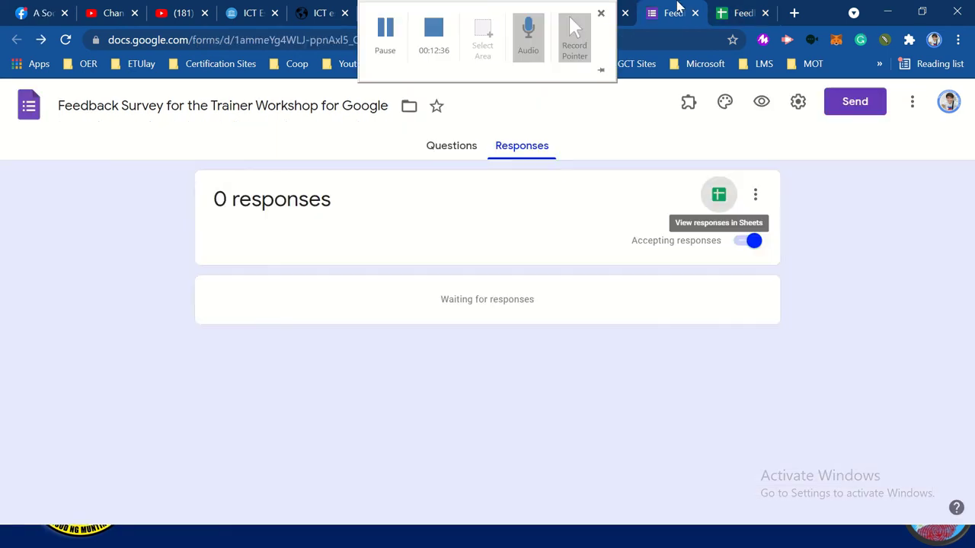
pyautogui.click(735, 13)
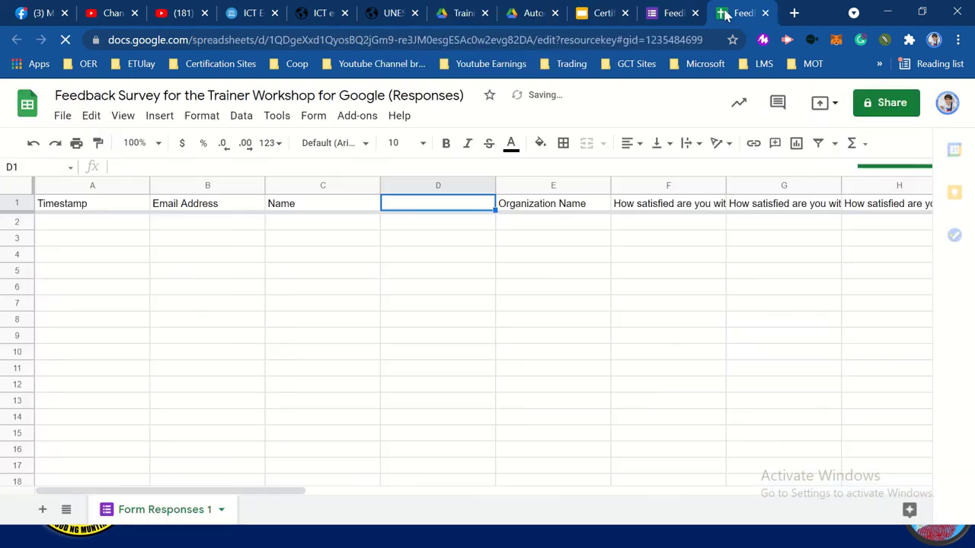
# Launch the AutoCrat add-on and start creating a new merge job
pyautogui.click(355, 117)
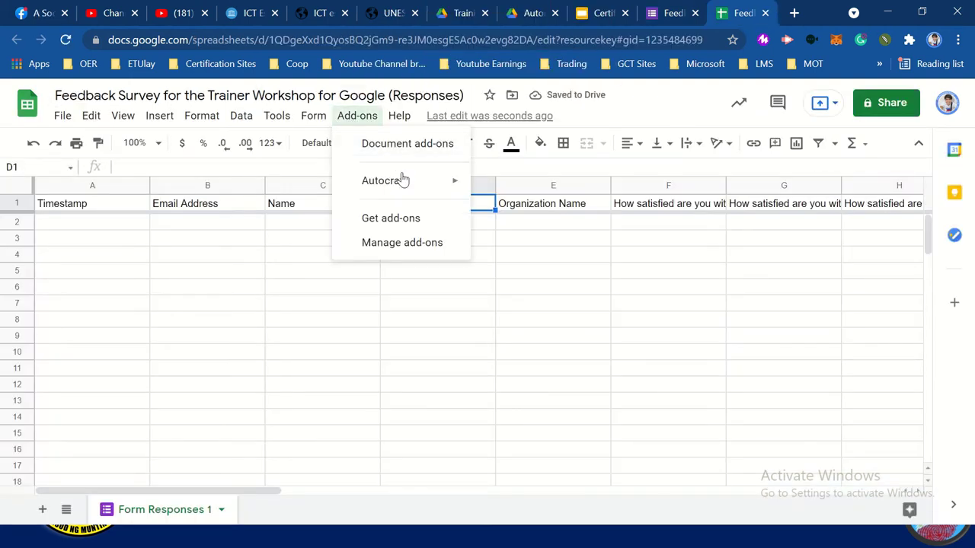
pyautogui.moveTo(418, 185)
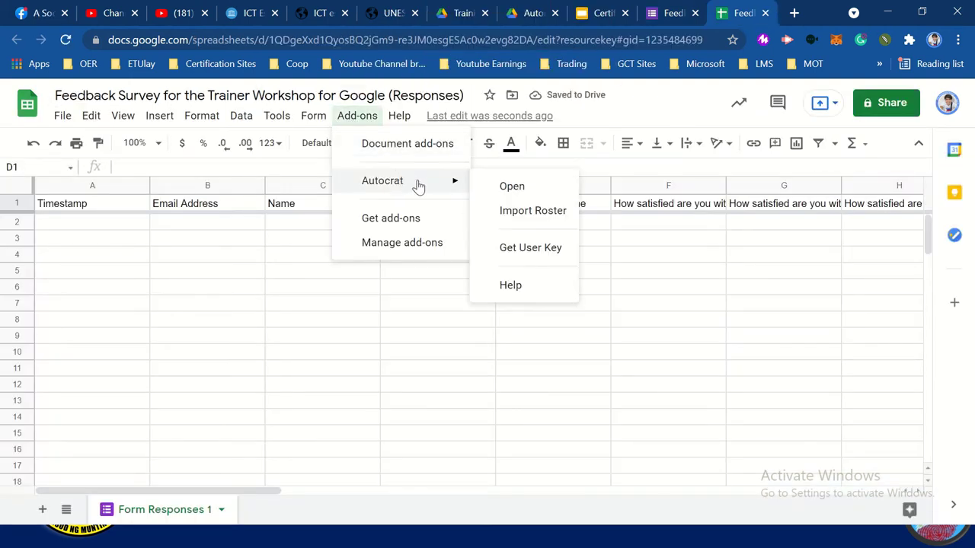
pyautogui.click(538, 186)
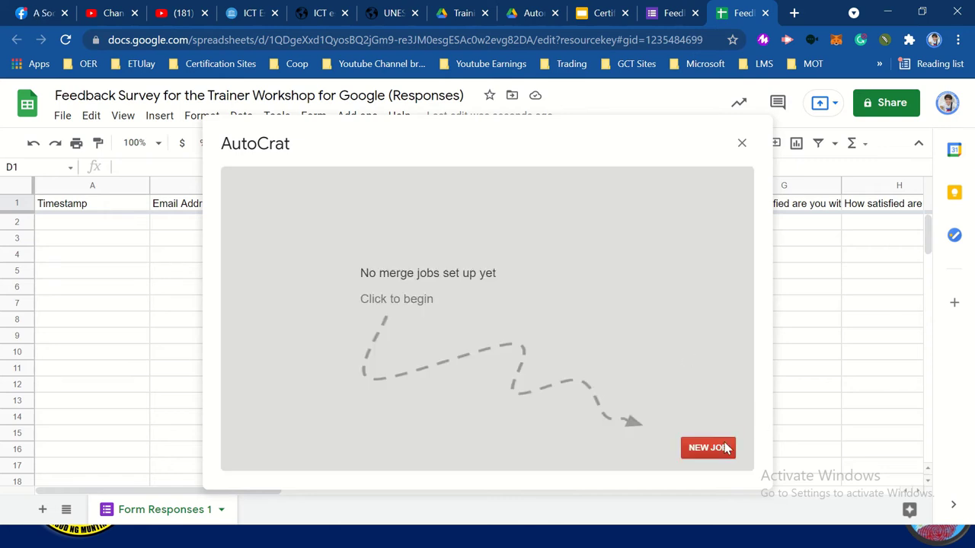
pyautogui.click(705, 453)
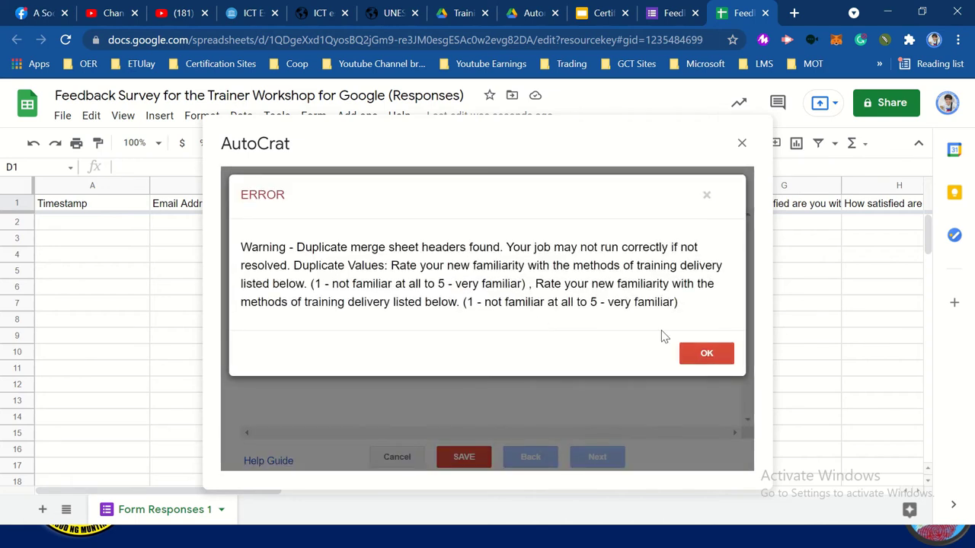
# Dismiss the duplicate headers warning, name the job 'Google', and choose the Certificate of Recog template
pyautogui.click(709, 354)
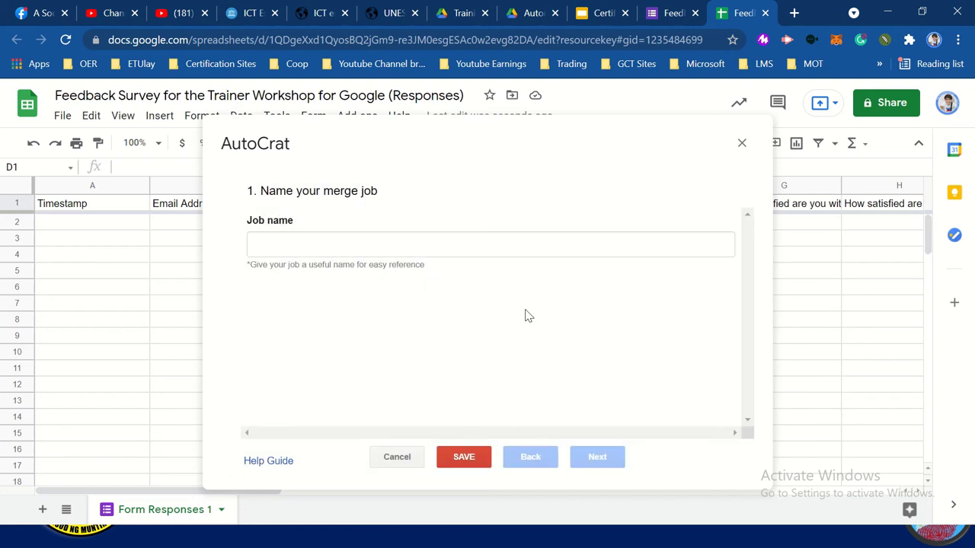
pyautogui.click(359, 250)
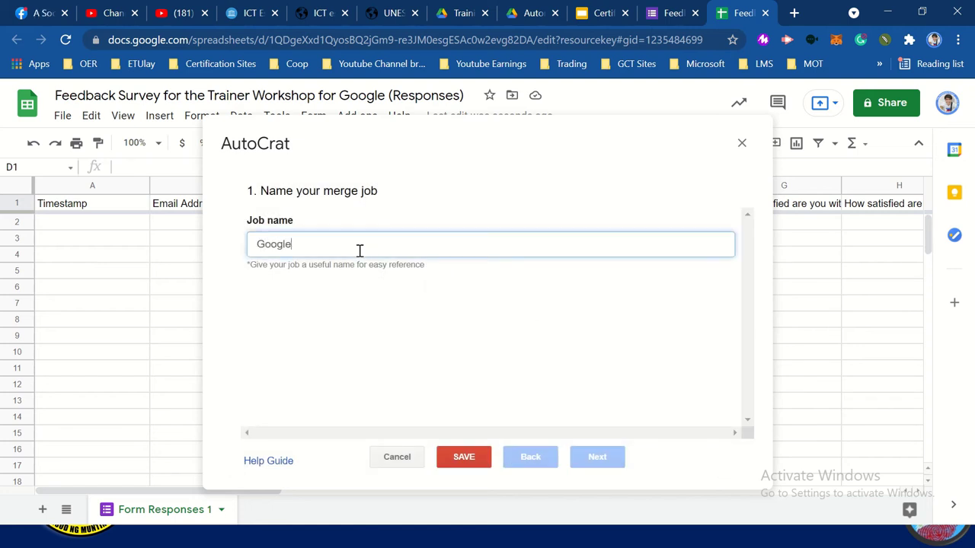
pyautogui.write('Google')
pyautogui.click(597, 461)
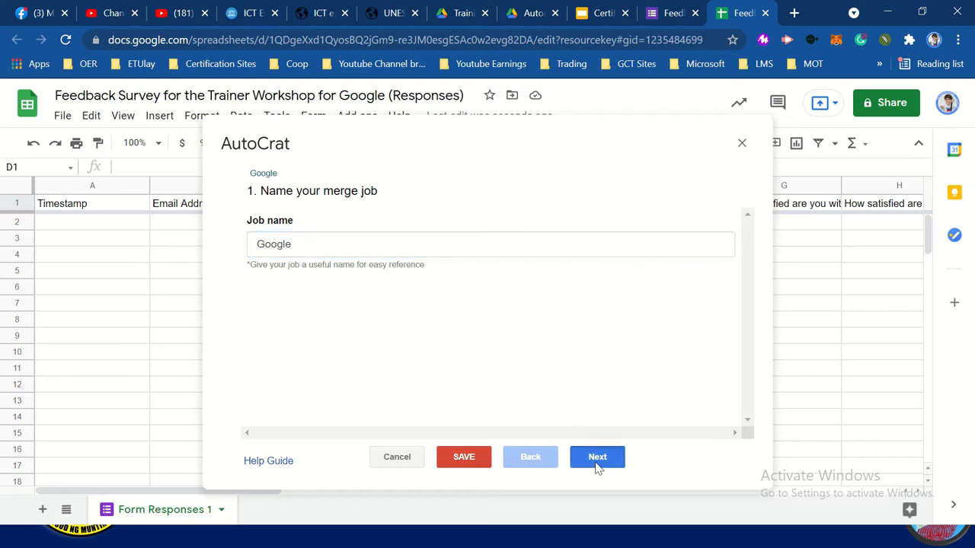
pyautogui.scroll(-2, 430, 336)
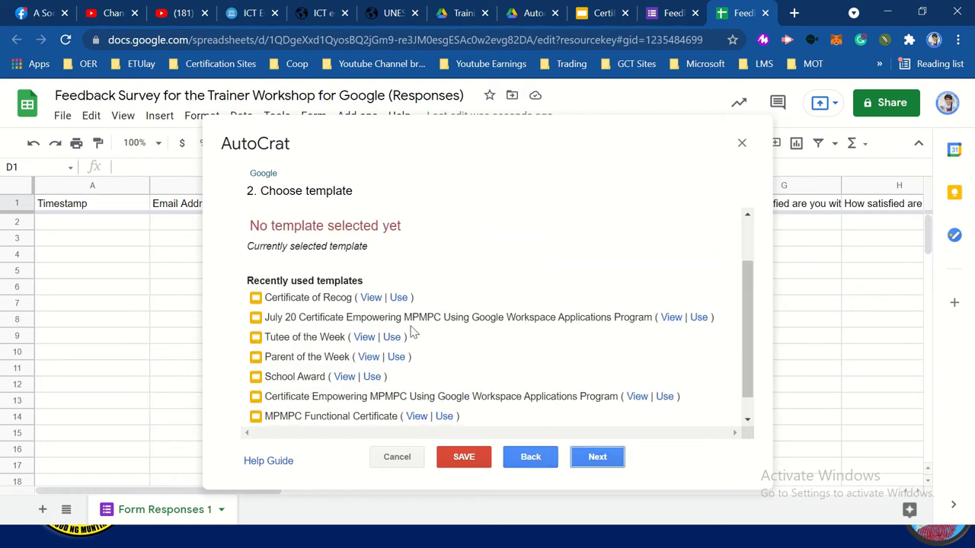
pyautogui.click(397, 298)
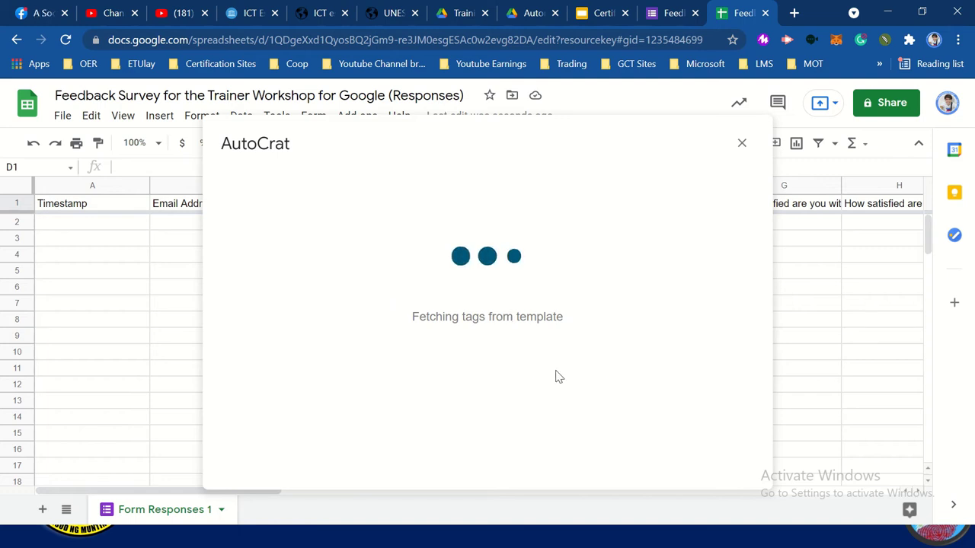
# Copy the <<Name>> merge tag while mapping sheet data to the template
pyautogui.click(597, 457)
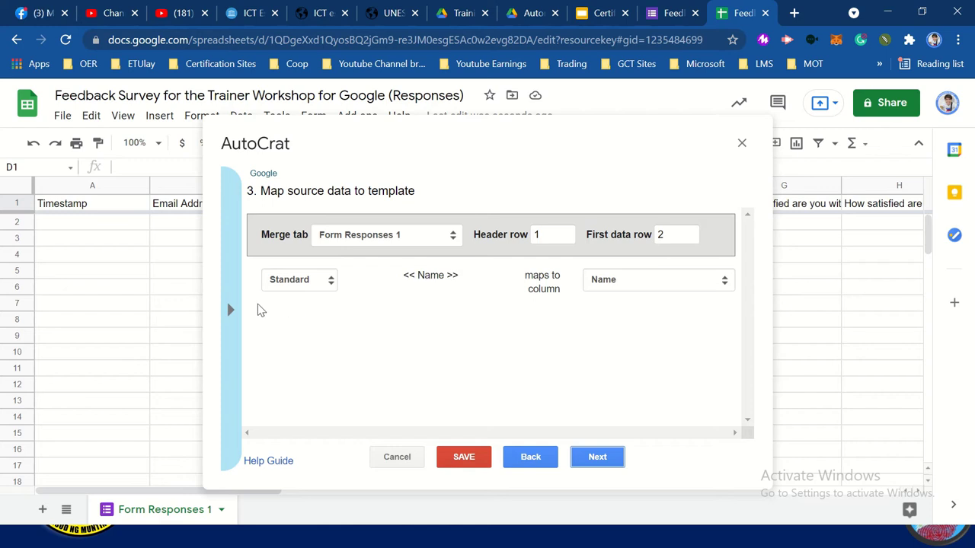
pyautogui.click(232, 310)
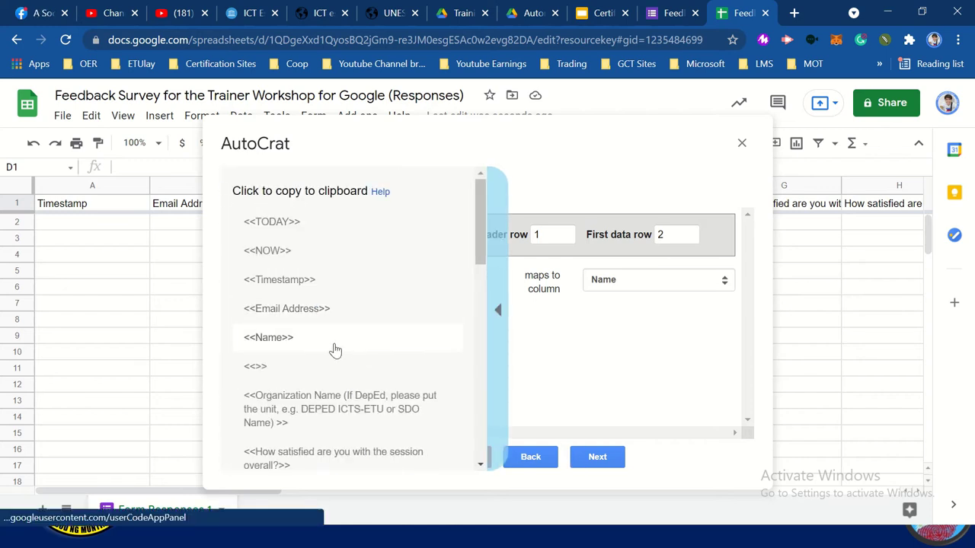
pyautogui.click(335, 346)
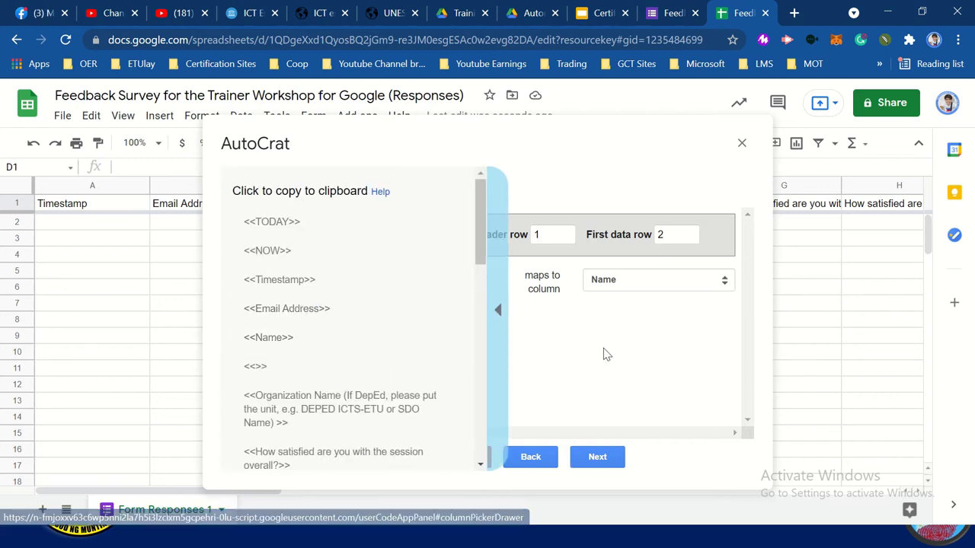
pyautogui.click(492, 318)
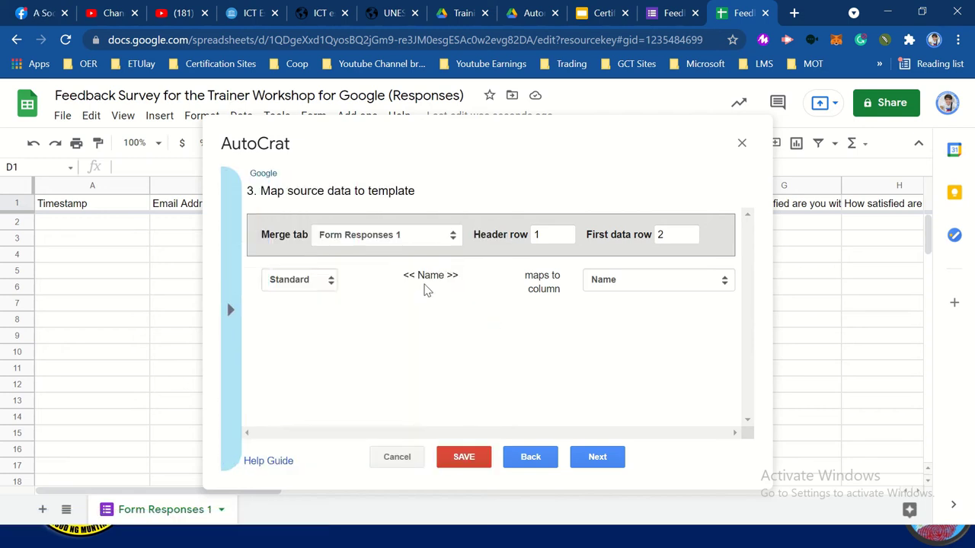
# Name the merged output files <<Name>> and set their type to PDF
pyautogui.click(596, 459)
pyautogui.click(387, 238)
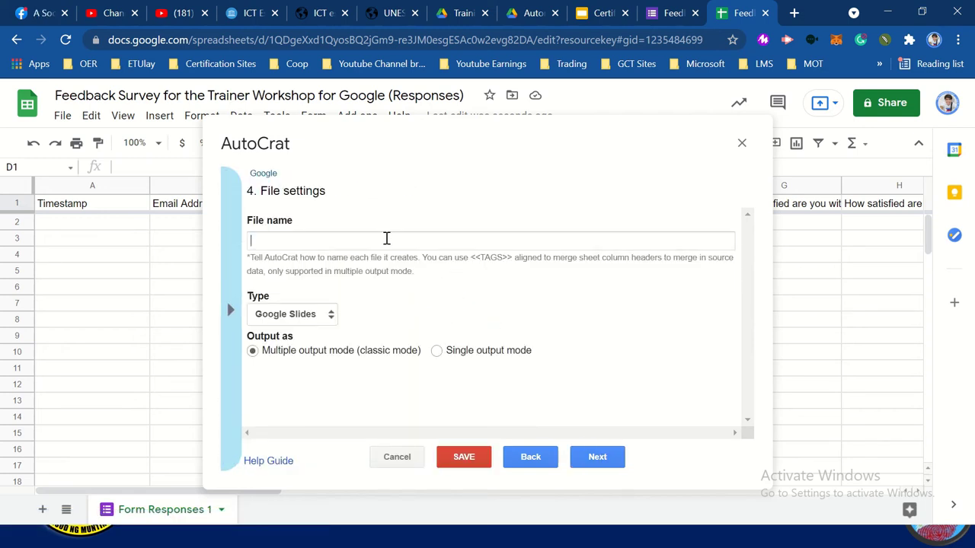
pyautogui.write('<<')
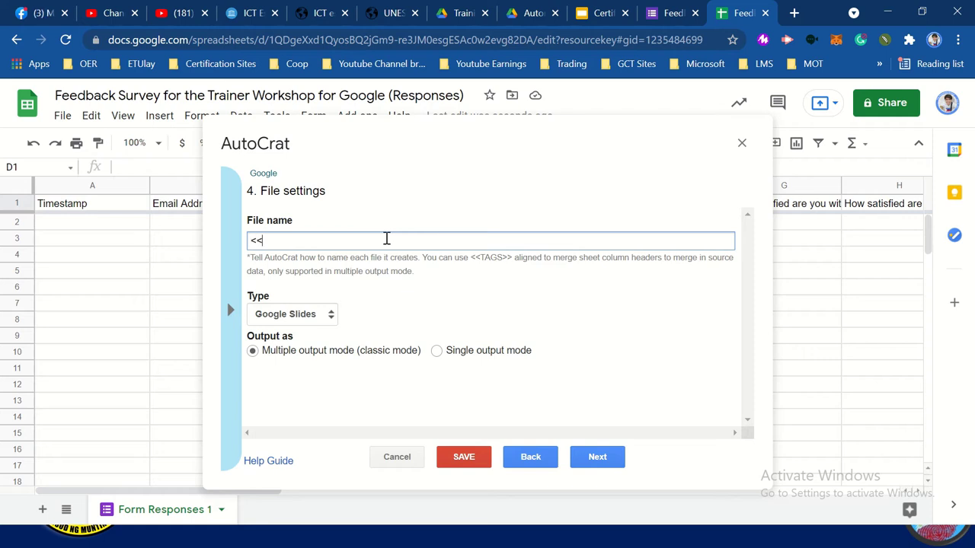
pyautogui.write('Name>>')
pyautogui.click(327, 317)
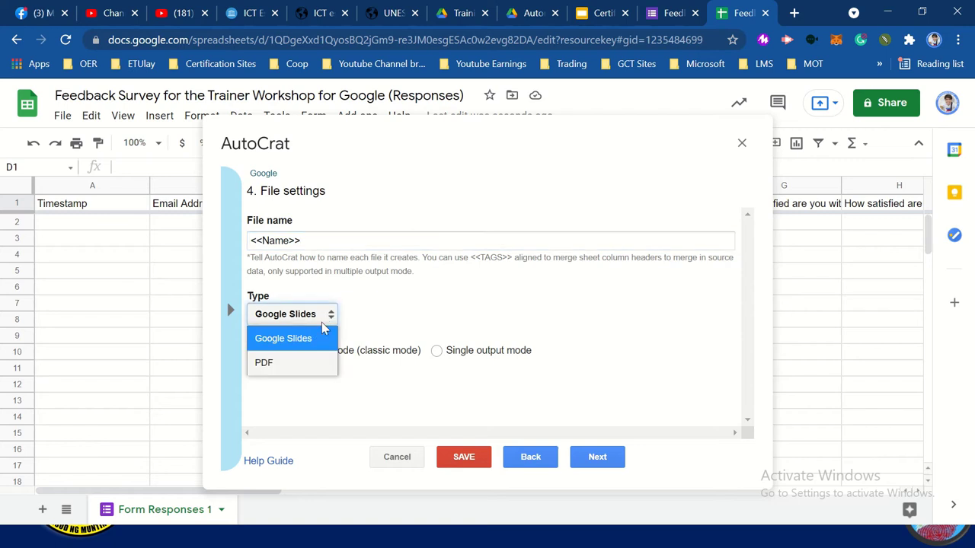
pyautogui.click(313, 361)
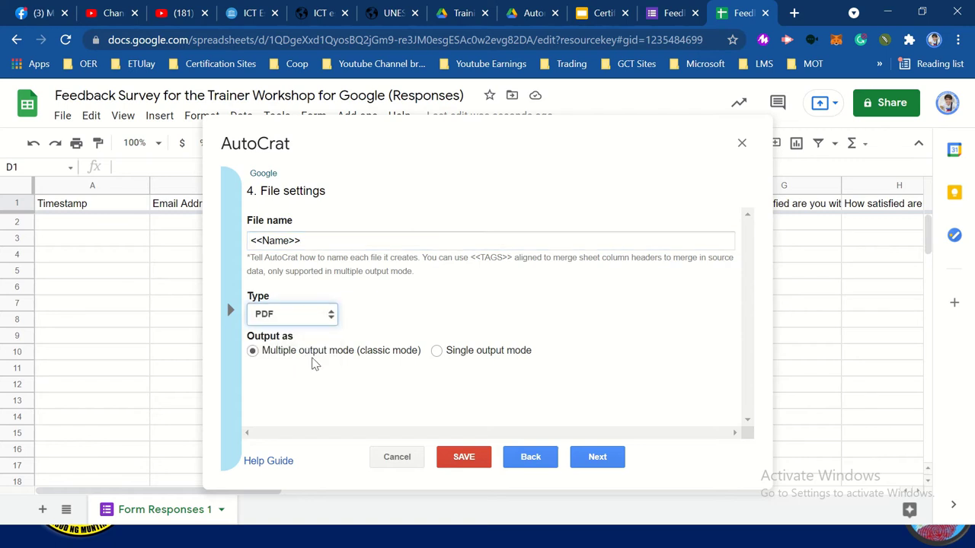
pyautogui.click(595, 459)
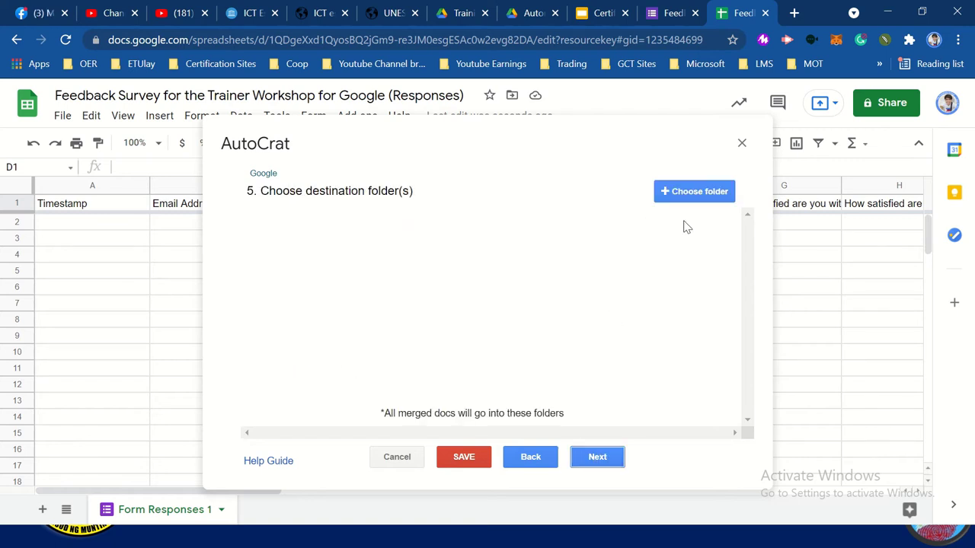
pyautogui.click(693, 192)
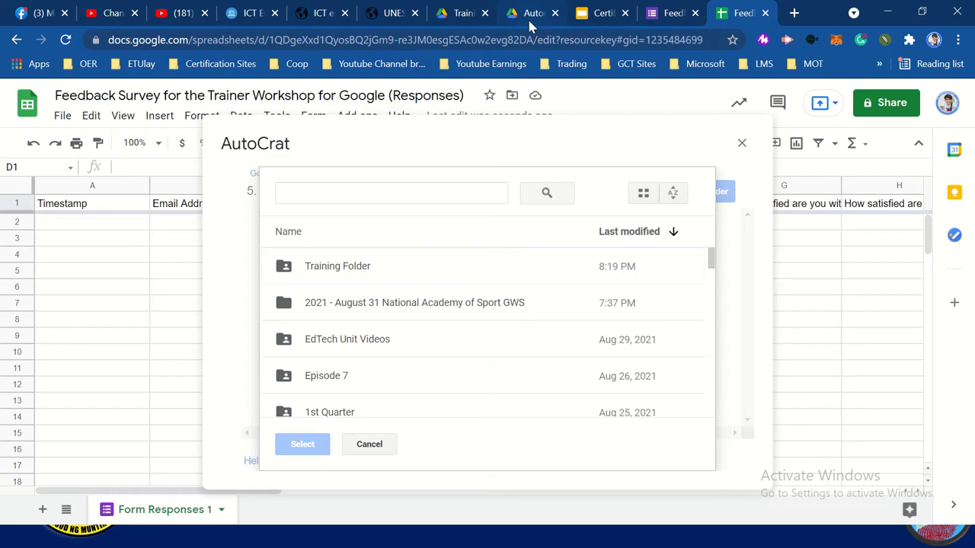
# Search Drive for 'Automate' and open the Automated Certificate folder as the destination
pyautogui.click(531, 16)
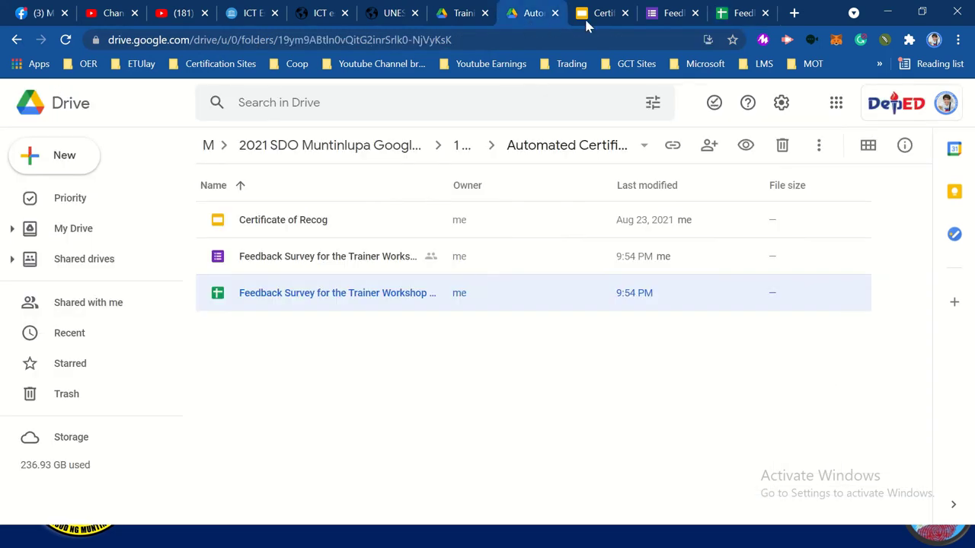
pyautogui.click(735, 13)
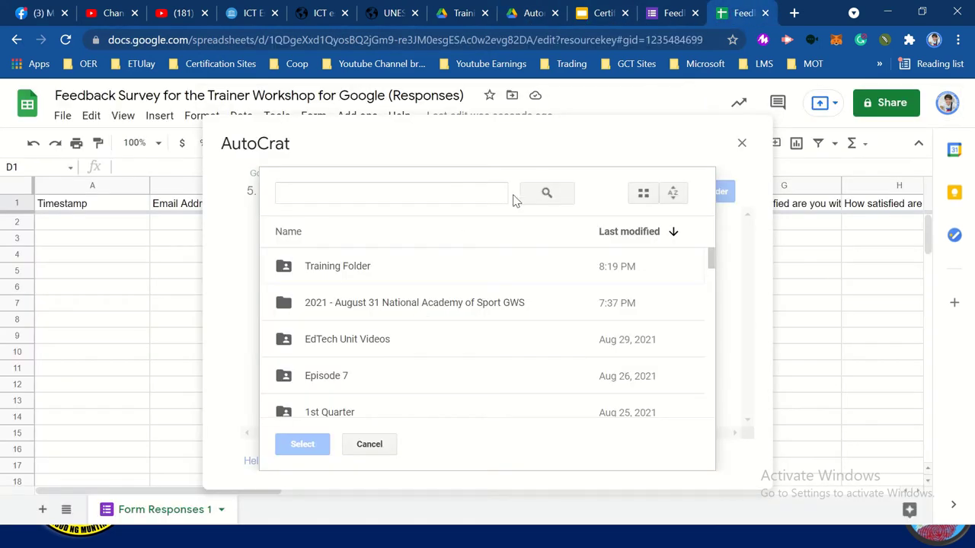
pyautogui.click(429, 199)
pyautogui.write('Aut')
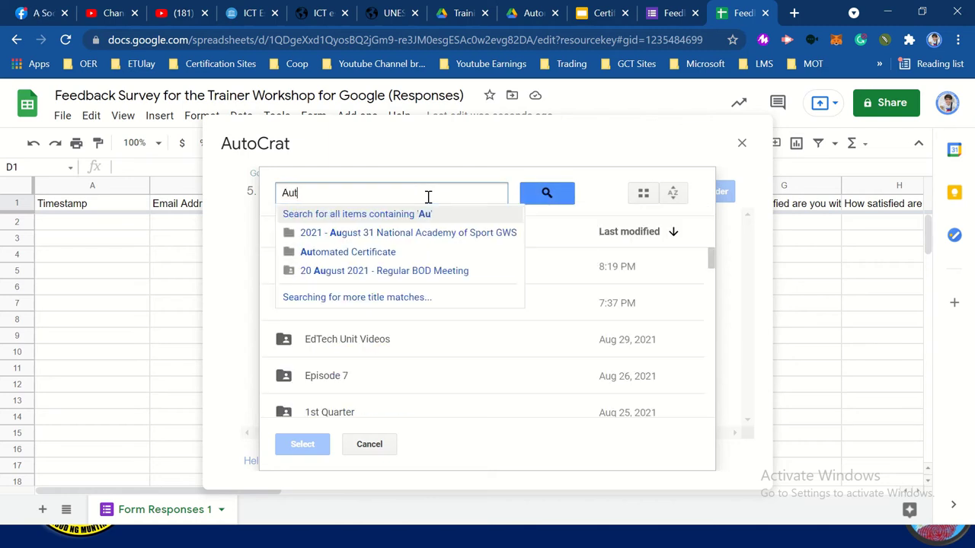
pyautogui.write('omate')
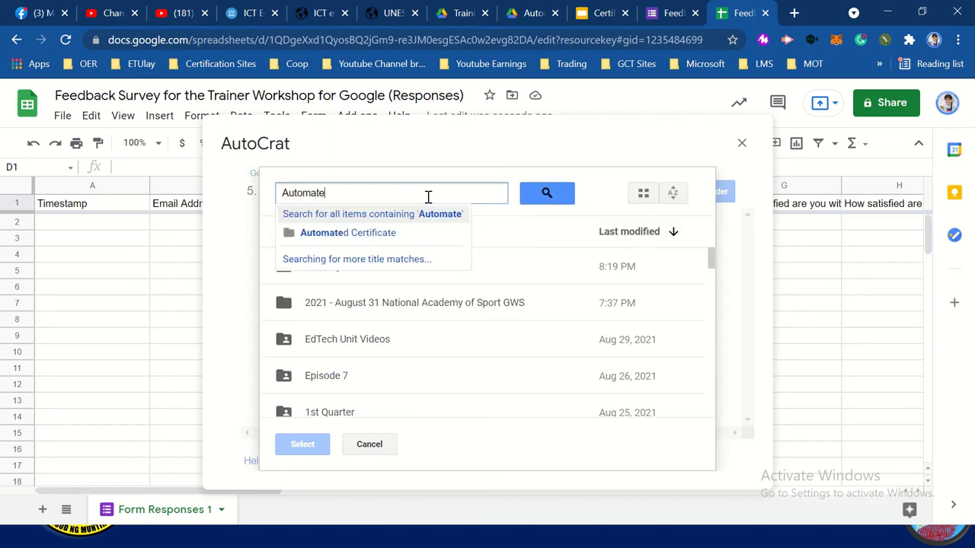
pyautogui.click(388, 232)
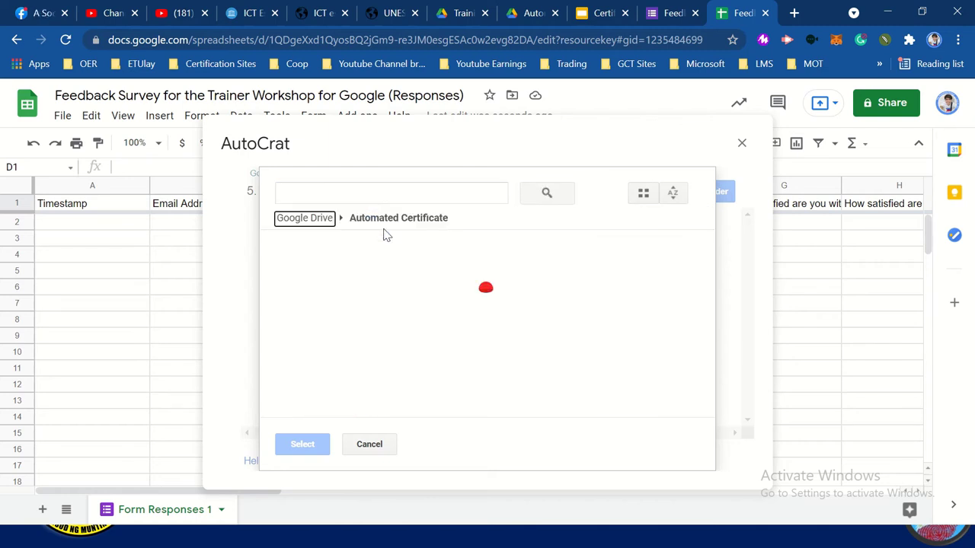
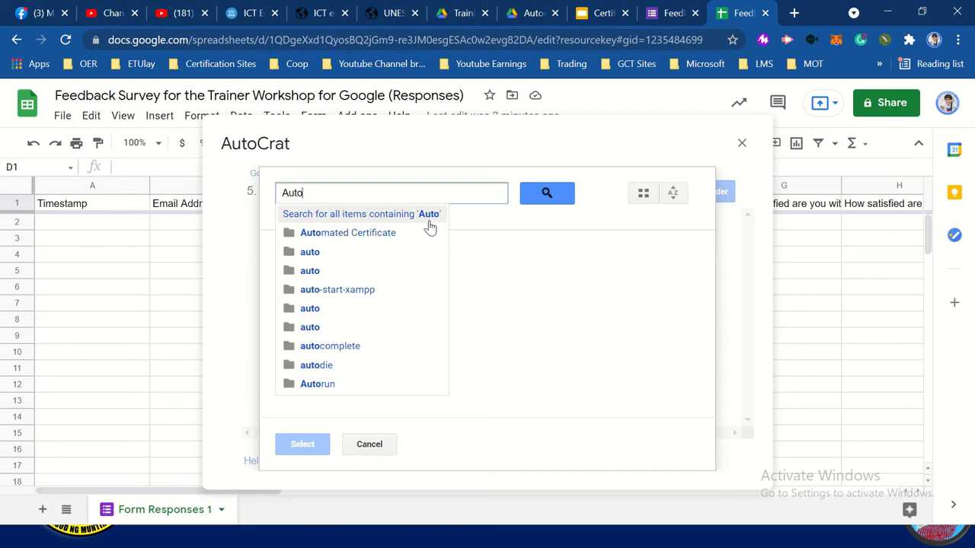
# Check where the Automated Certificate folder sits in the Drive folder structure
pyautogui.click(354, 238)
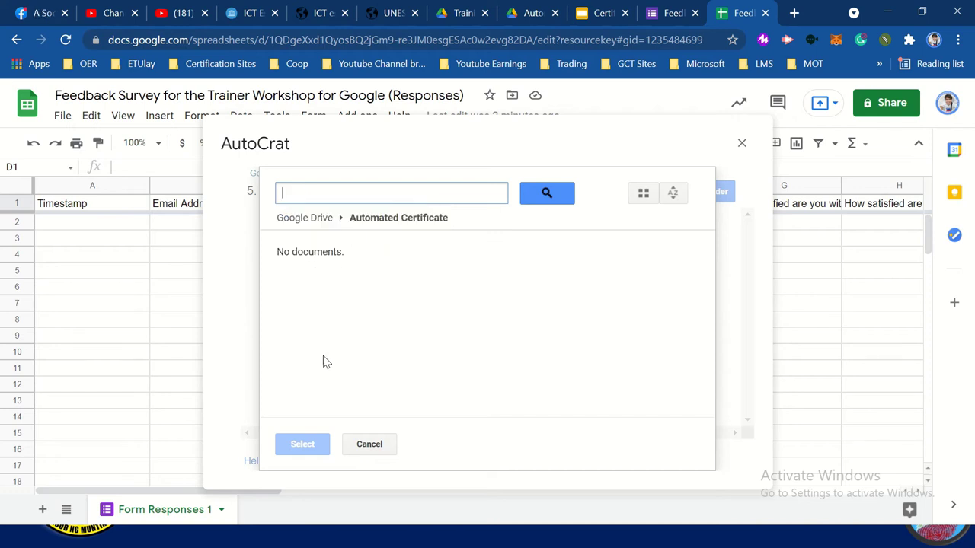
pyautogui.click(536, 16)
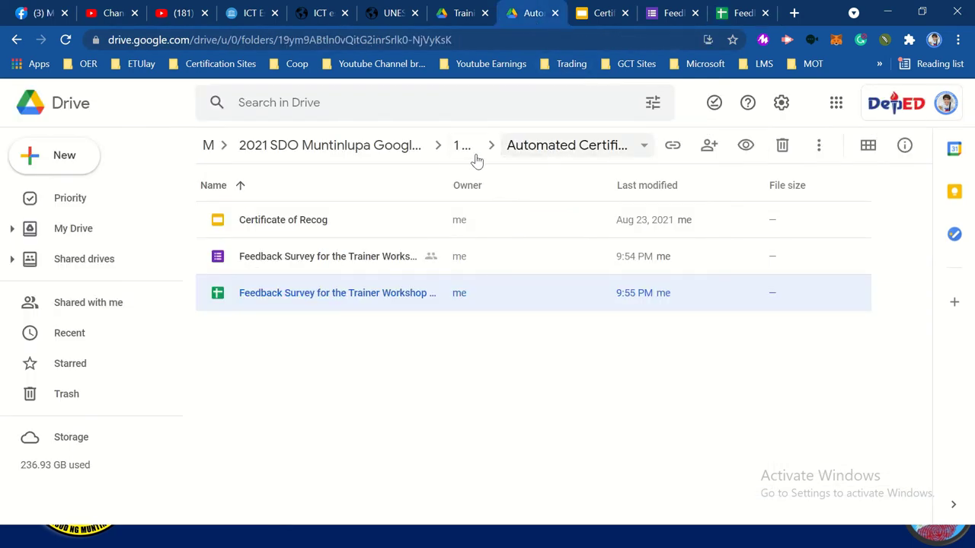
pyautogui.click(17, 39)
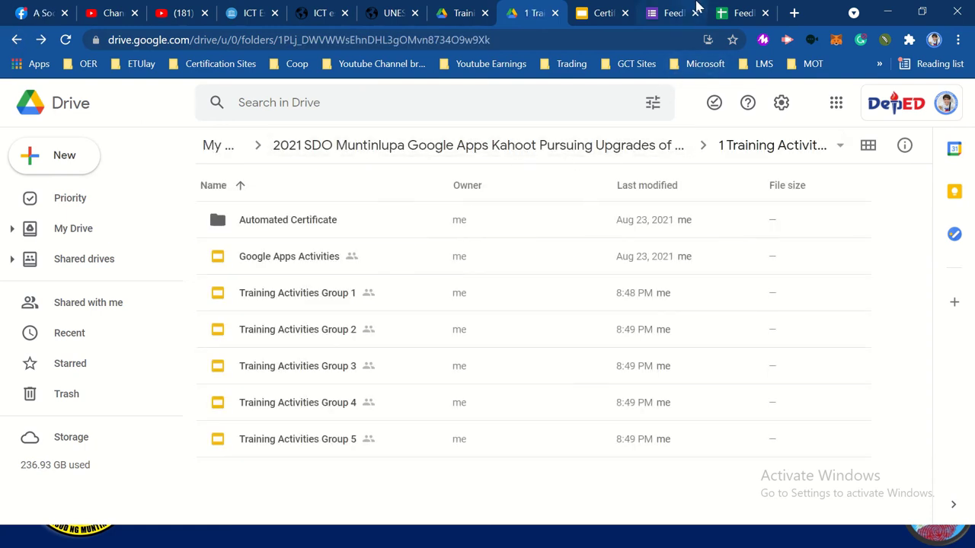
pyautogui.click(736, 14)
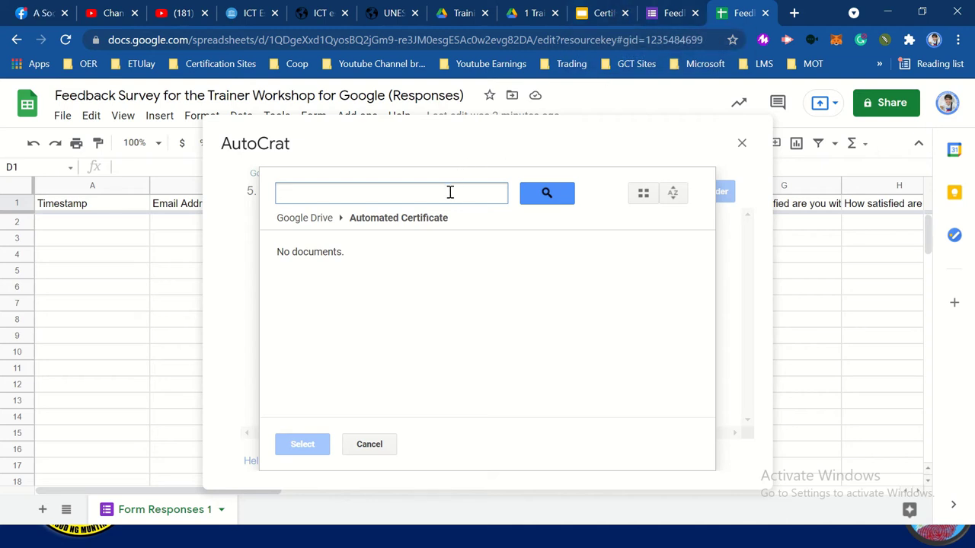
# Search 2021 and select 1 Training Activities inside the SDO Muntinlupa folder as destination
pyautogui.write('2021')
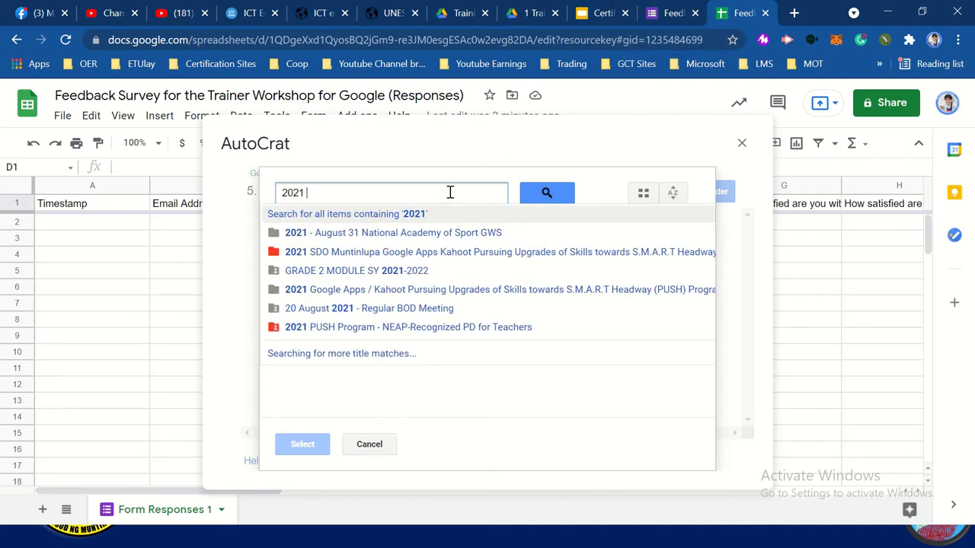
pyautogui.click(418, 254)
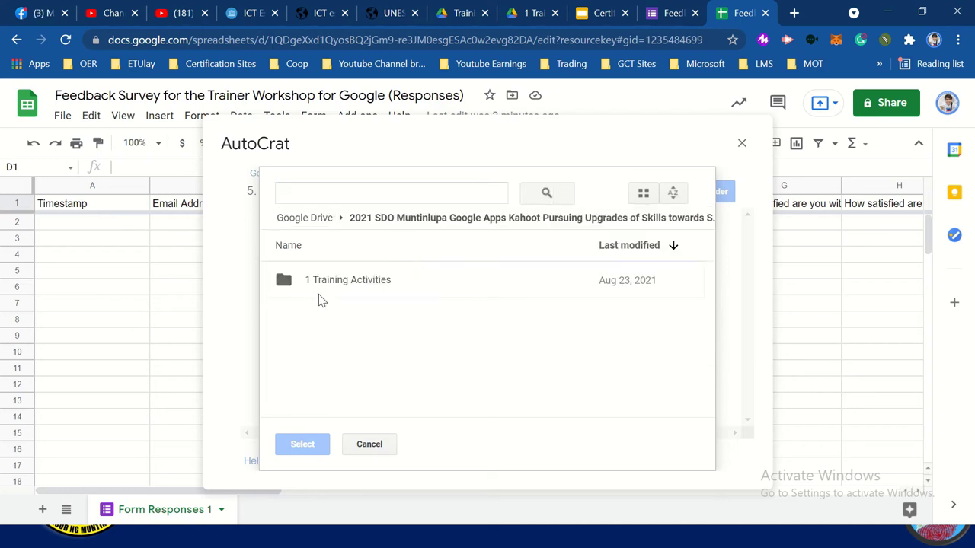
pyautogui.click(339, 281)
pyautogui.click(302, 444)
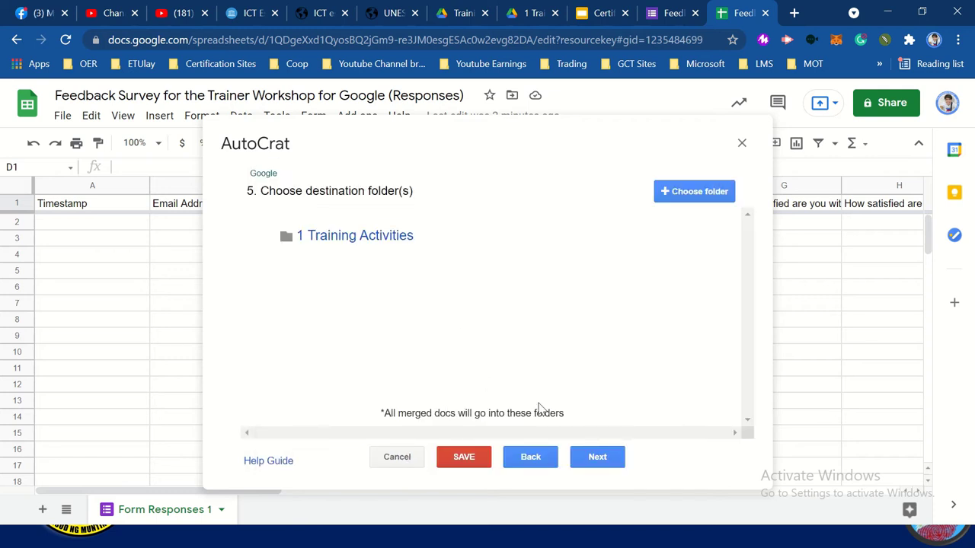
# Skip the folder-reference and merge-condition steps and set Share doc to Yes
pyautogui.click(597, 462)
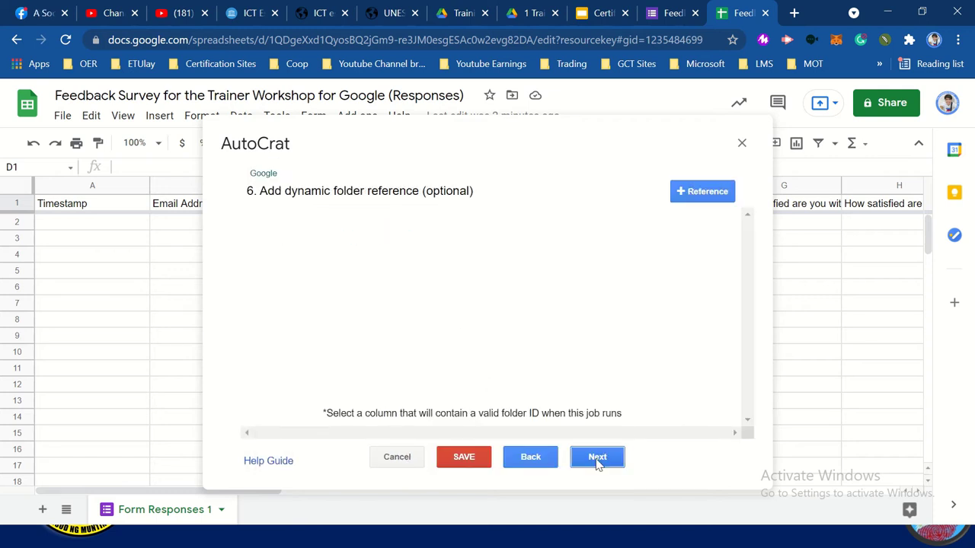
pyautogui.click(598, 461)
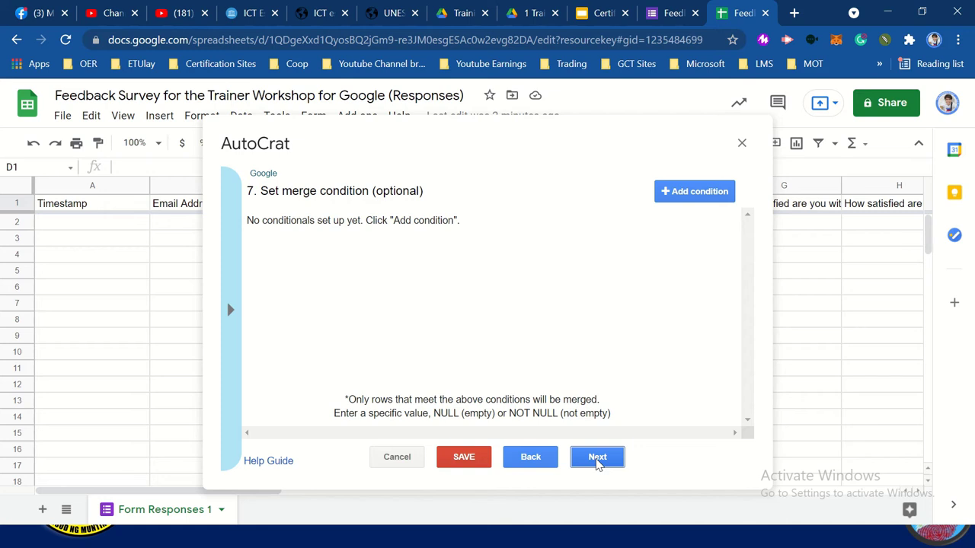
pyautogui.click(597, 461)
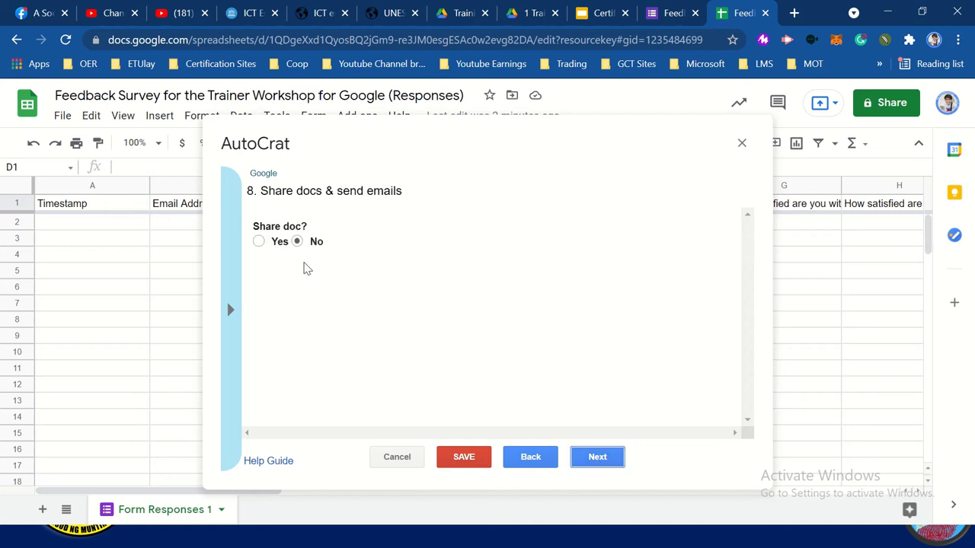
pyautogui.click(266, 241)
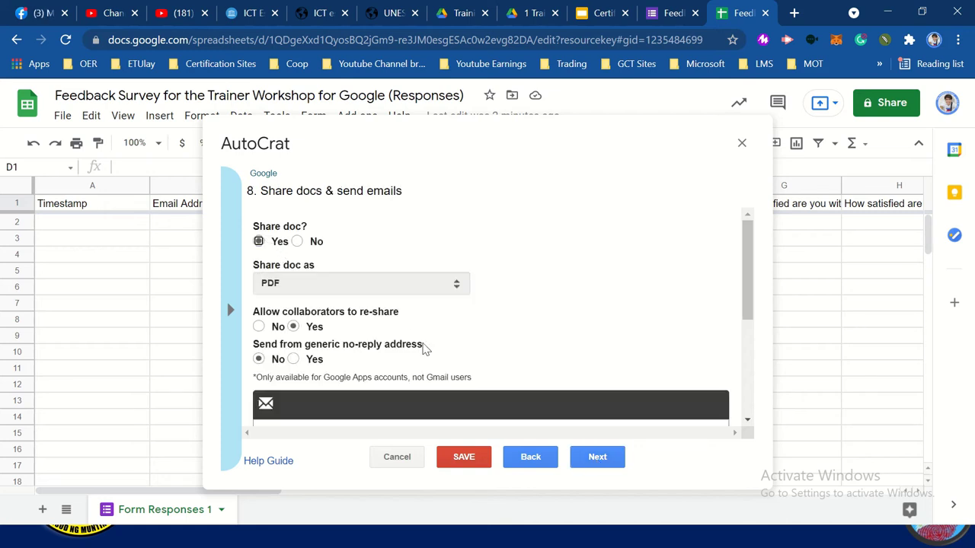
pyautogui.scroll(-1, 425, 348)
pyautogui.scroll(-1, 424, 348)
# Set the email recipient to the <<Email Address>> merge tag
pyautogui.click(379, 297)
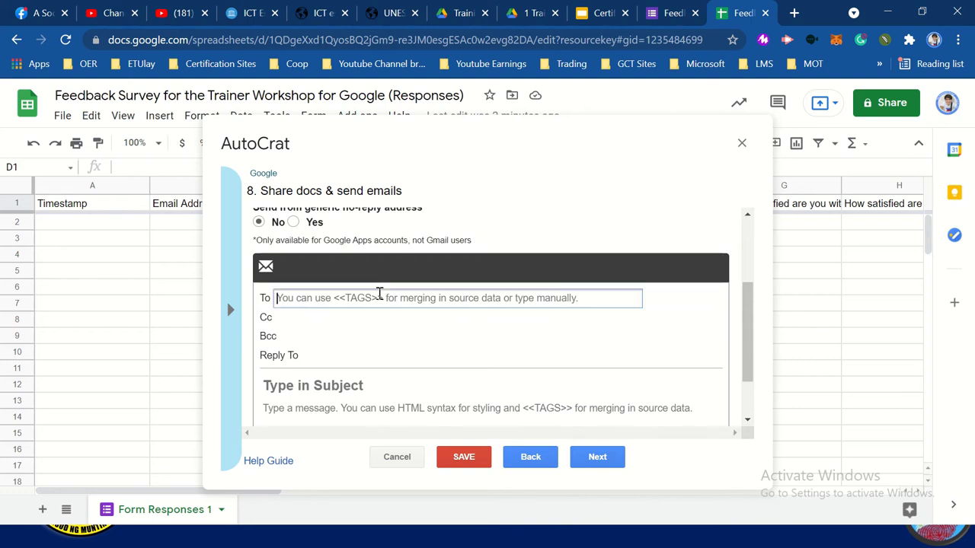
pyautogui.write('<<')
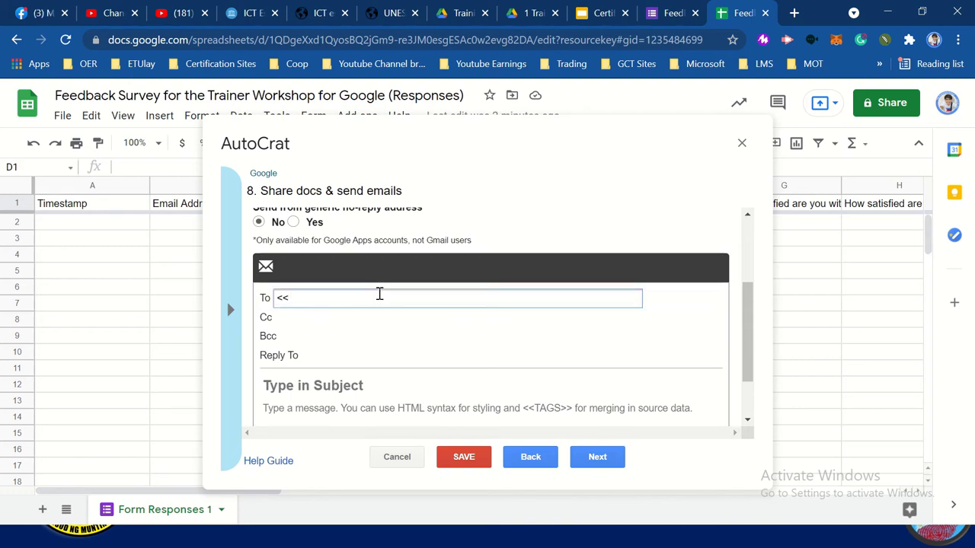
pyautogui.click(238, 310)
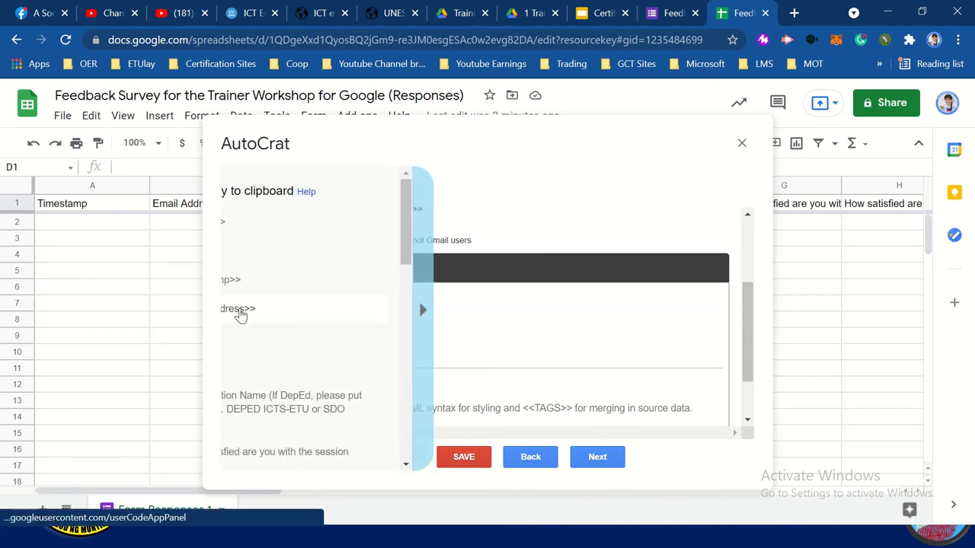
pyautogui.click(532, 294)
pyautogui.click(497, 309)
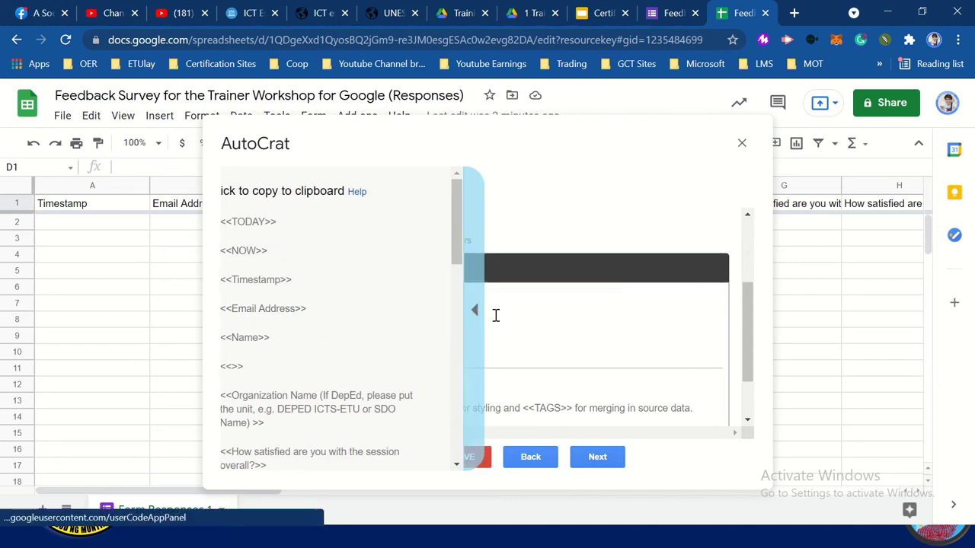
pyautogui.click(421, 297)
pyautogui.write('Ema')
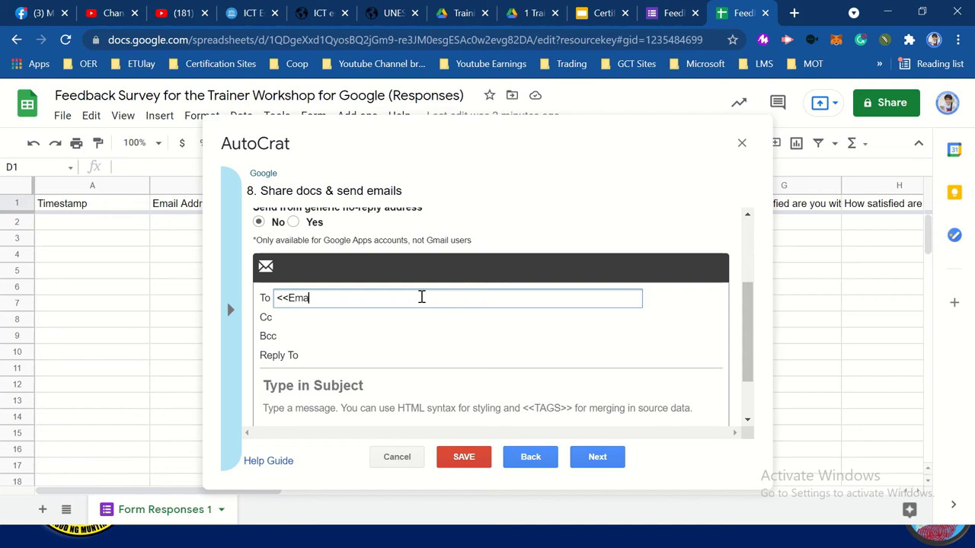
pyautogui.write('il Address>>')
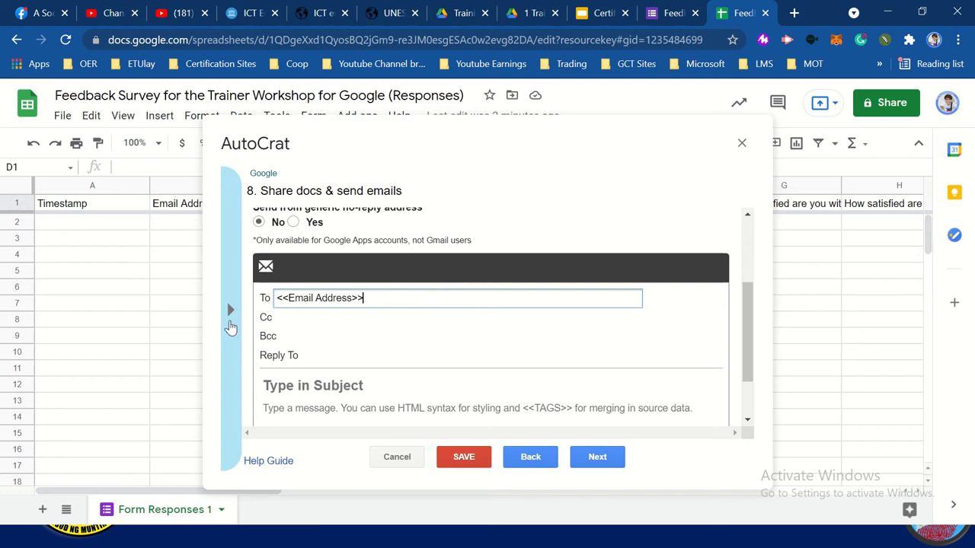
pyautogui.click(231, 326)
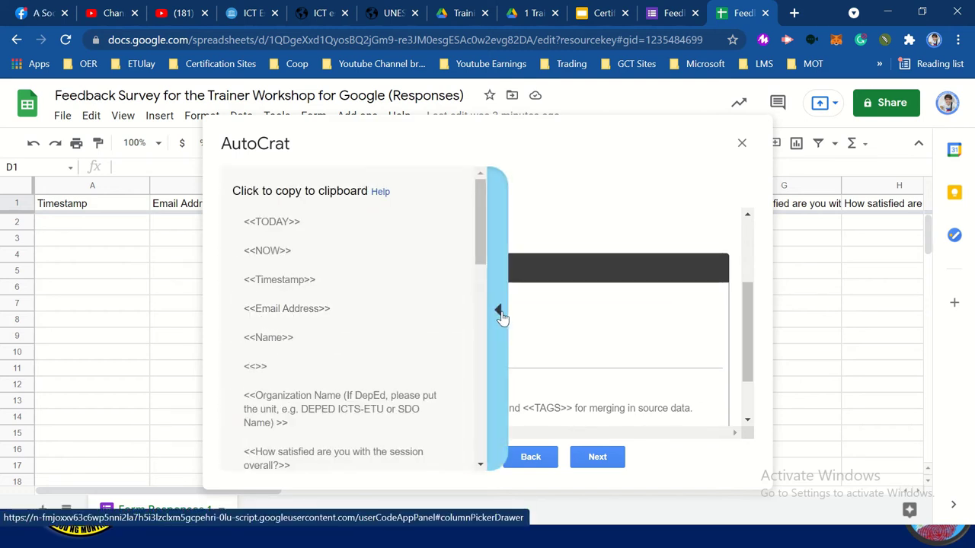
pyautogui.click(498, 311)
# Enter the email subject 'Certificate of Recognition'
pyautogui.click(342, 388)
pyautogui.write('Certificate ')
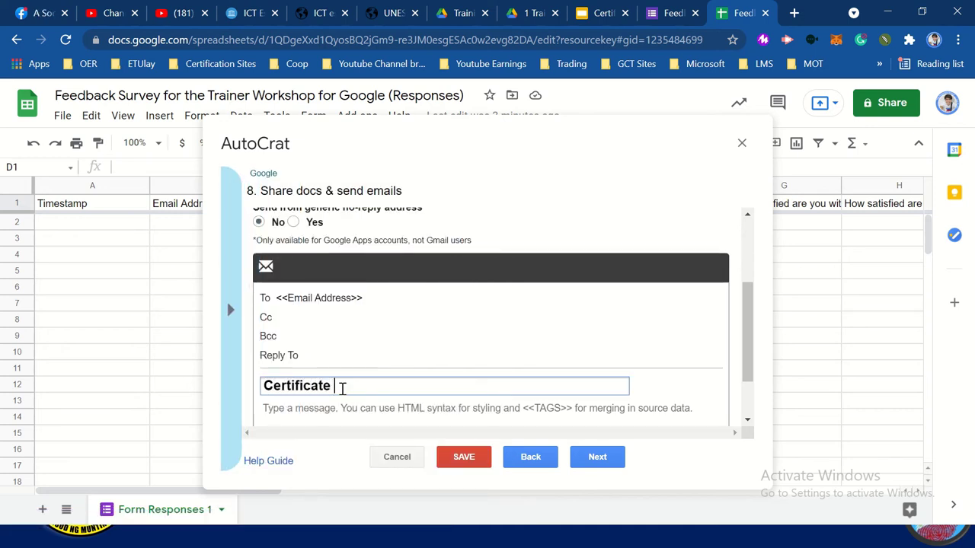
pyautogui.write('of Recognition')
# Write the message 'Thank you <<Name>> for joining our training' and continue
pyautogui.scroll(-1, 342, 387)
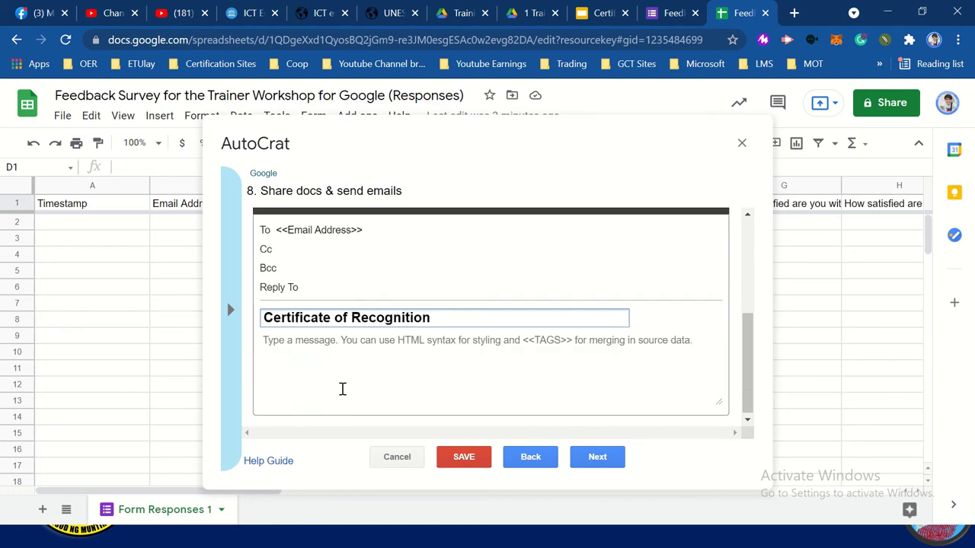
pyautogui.click(326, 347)
pyautogui.write('Thank you <<Name>> for joining out')
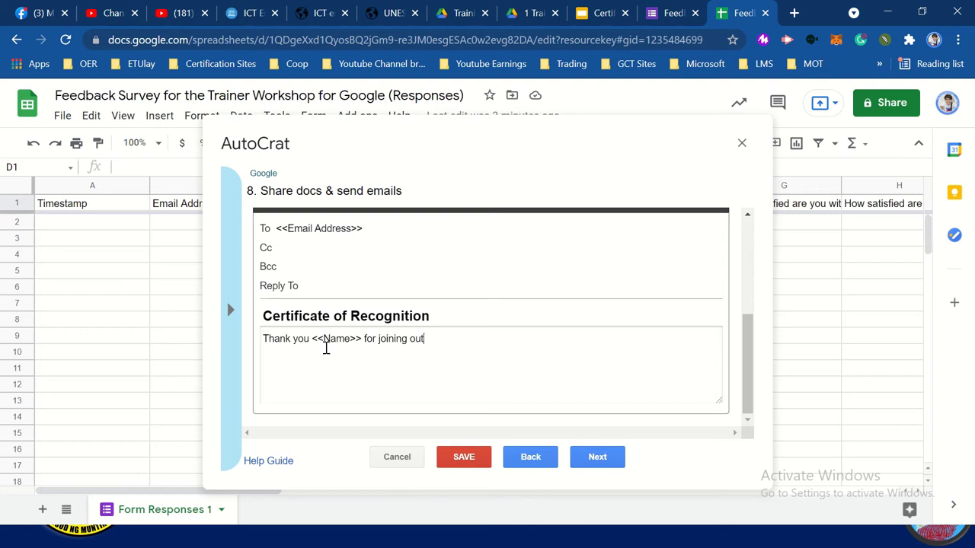
pyautogui.press('BackSpace')
pyautogui.write('r training')
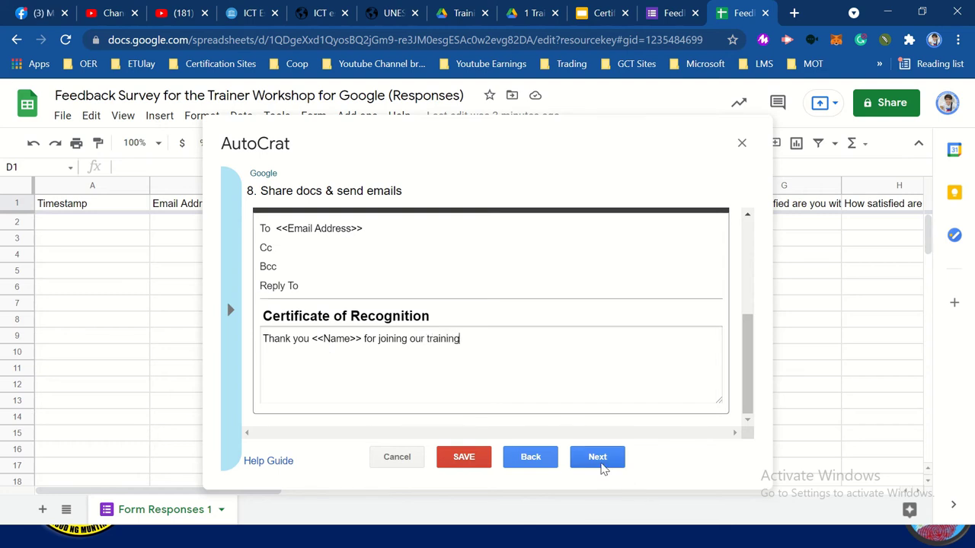
pyautogui.click(599, 458)
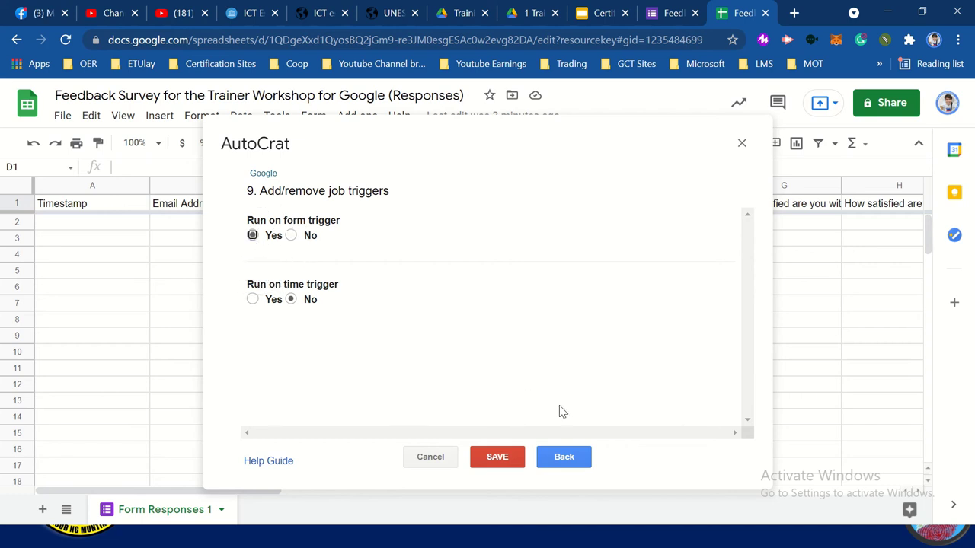
# Save the AutoCrat job Google and go to the feedback survey form
pyautogui.click(496, 458)
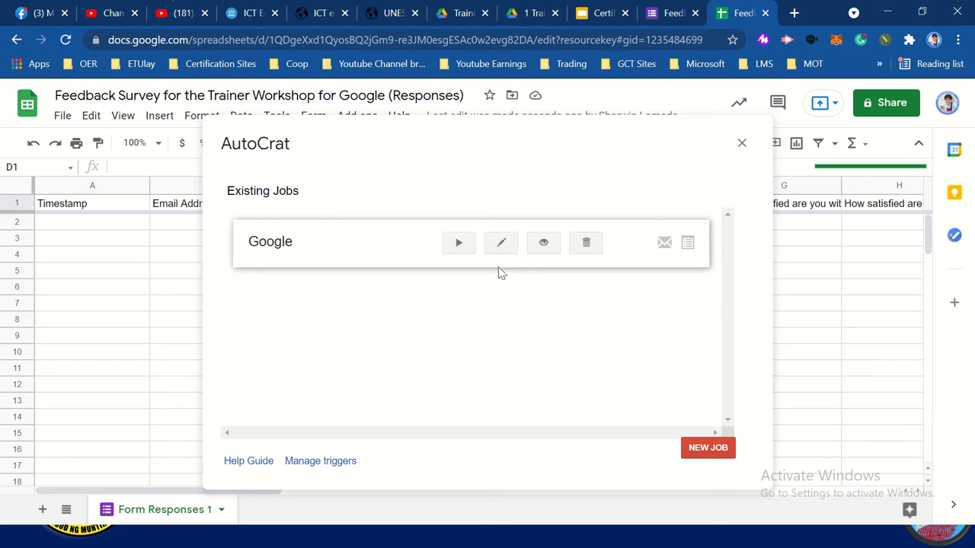
pyautogui.click(666, 13)
# Preview the live feedback form and enter the respondent's full name
pyautogui.click(461, 151)
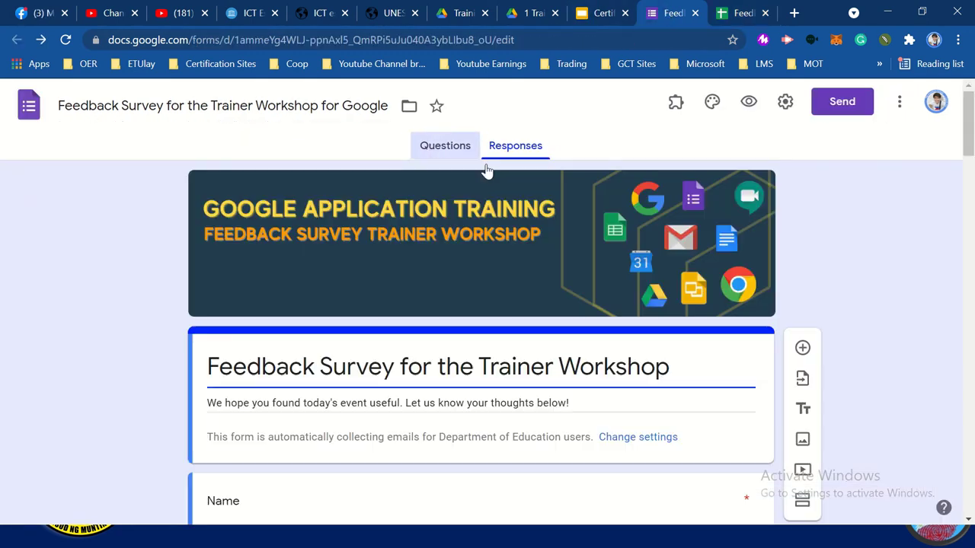
pyautogui.click(749, 108)
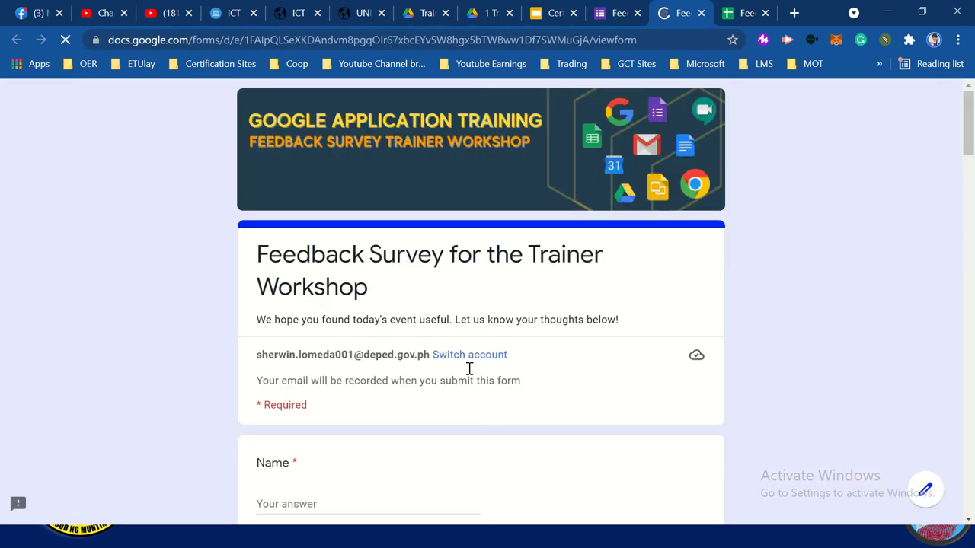
pyautogui.scroll(-2, 468, 366)
pyautogui.click(306, 400)
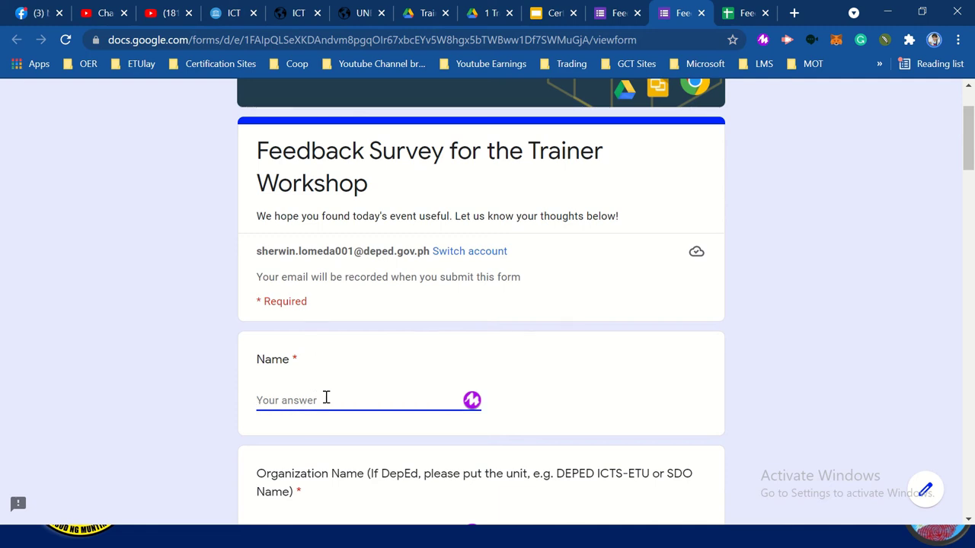
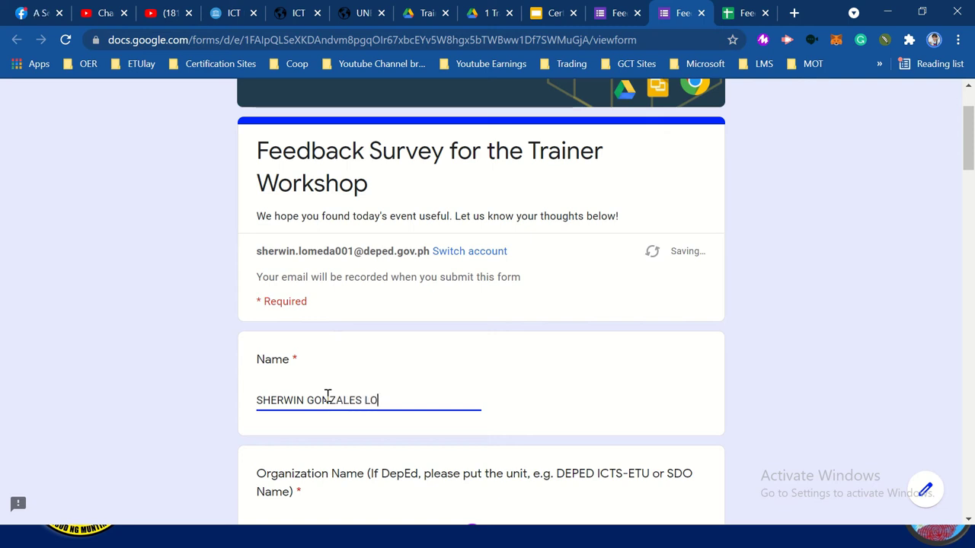
pyautogui.scroll(-2, 328, 395)
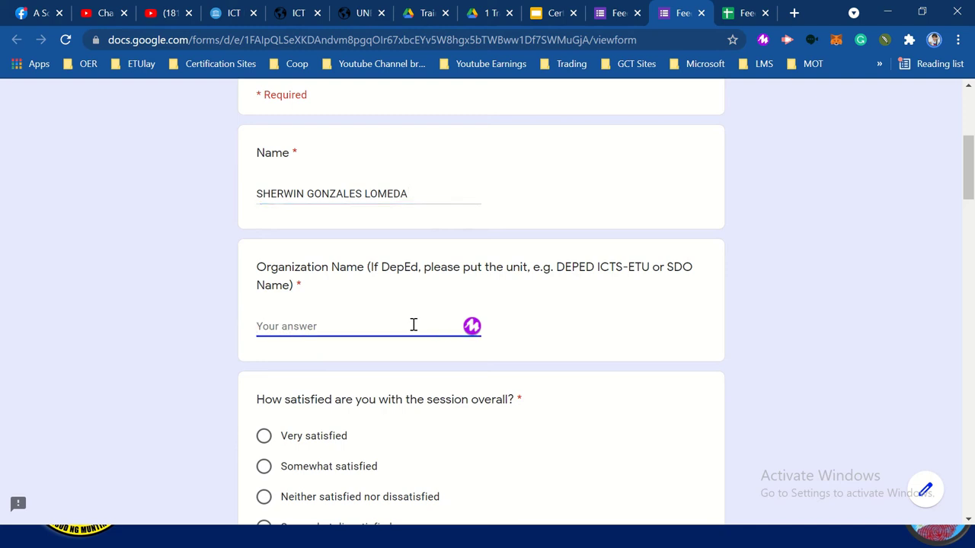
pyautogui.write('DEPED')
# Rate the session and delivery Very satisfied and the content Somewhat satisfied
pyautogui.scroll(-2, 414, 328)
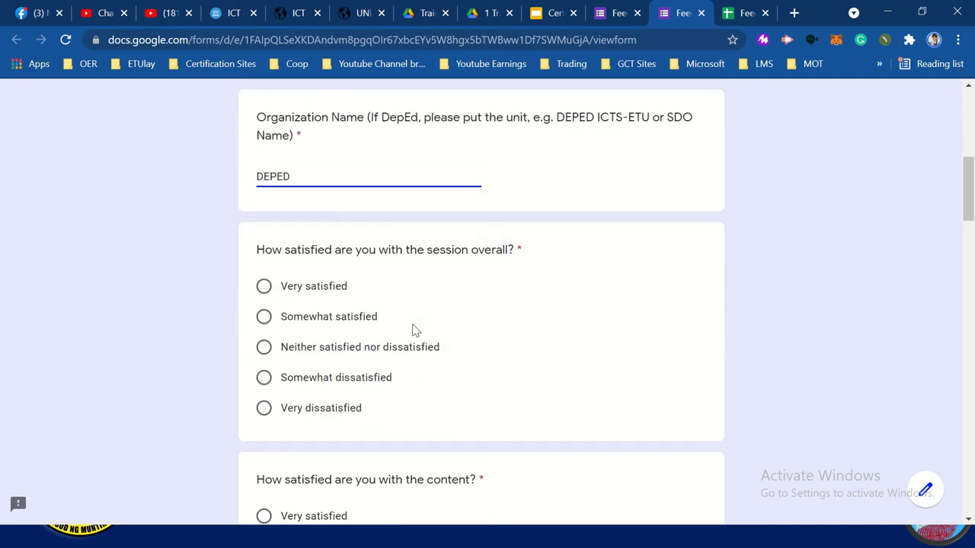
pyautogui.click(332, 294)
pyautogui.scroll(-2, 329, 293)
pyautogui.scroll(-1, 332, 294)
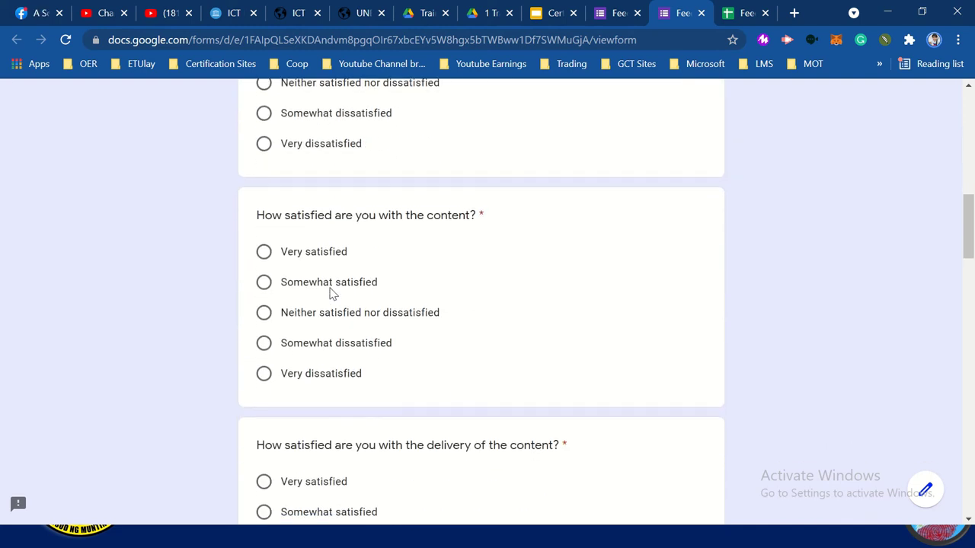
pyautogui.click(333, 294)
pyautogui.scroll(-2, 332, 294)
pyautogui.scroll(-1, 332, 294)
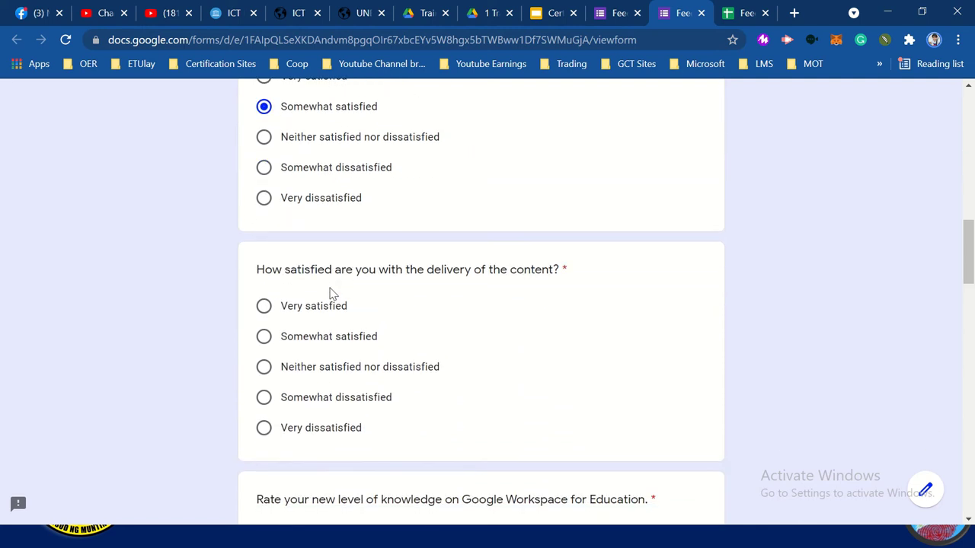
pyautogui.click(332, 306)
pyautogui.scroll(-4, 333, 306)
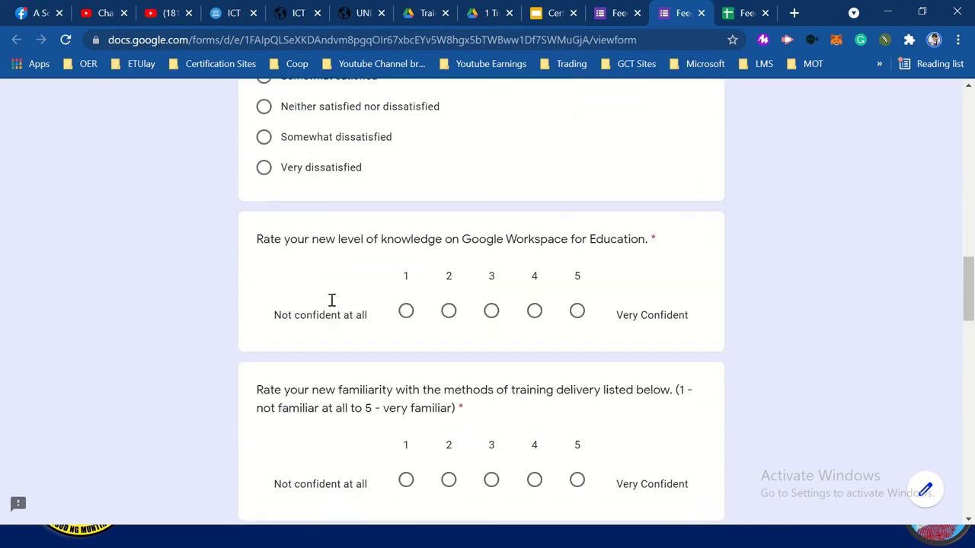
# Rate new knowledge and each familiarity question a 5
pyautogui.click(576, 301)
pyautogui.click(577, 467)
pyautogui.scroll(-2, 577, 468)
pyautogui.scroll(-1, 577, 467)
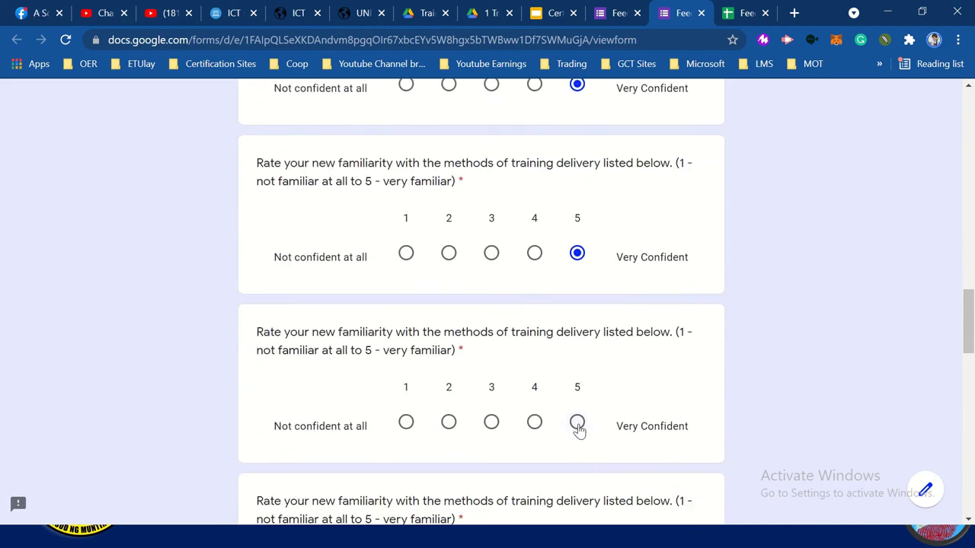
pyautogui.click(577, 423)
pyautogui.scroll(-3, 579, 429)
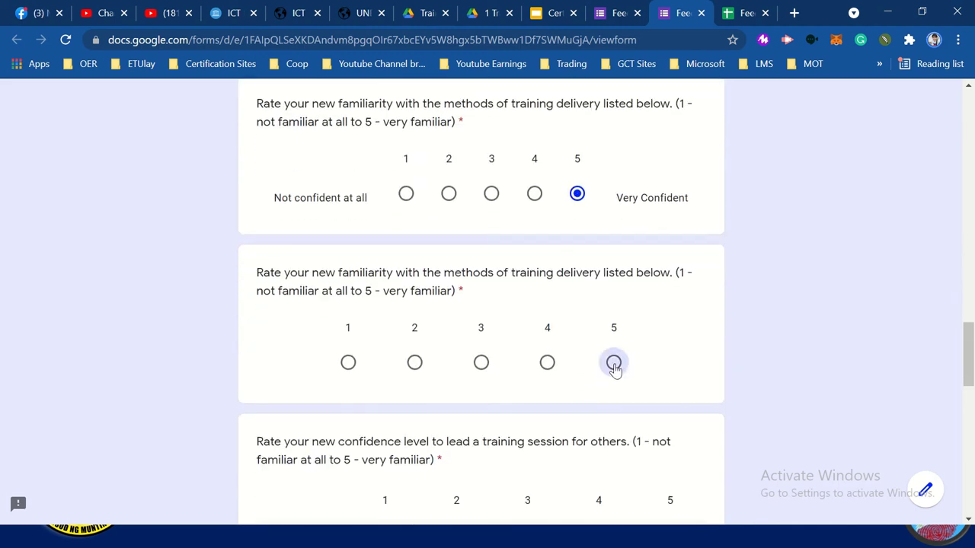
pyautogui.click(614, 363)
pyautogui.scroll(-3, 614, 368)
# Rate every training delivery method, from 1:1 Coaching to Online Training, a 5
pyautogui.click(667, 317)
pyautogui.scroll(-2, 668, 317)
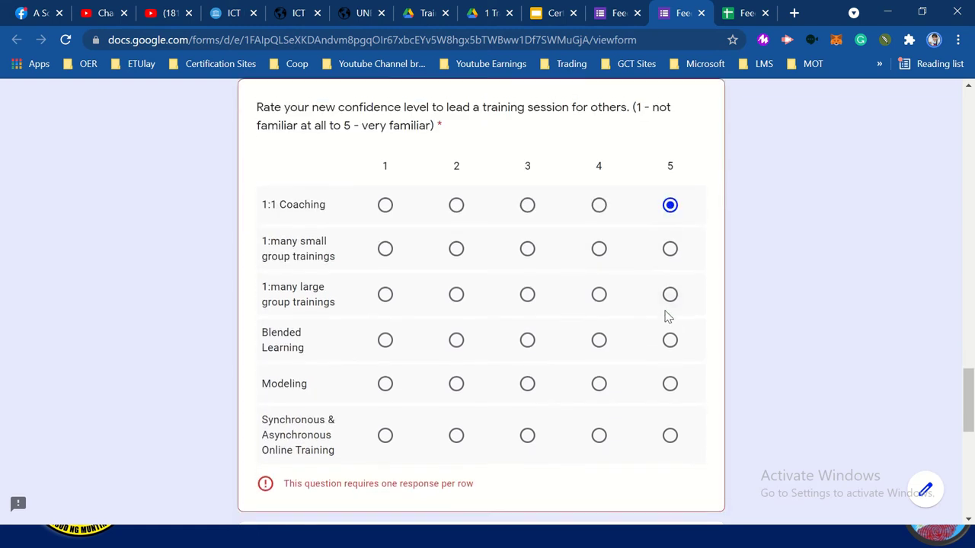
pyautogui.click(671, 247)
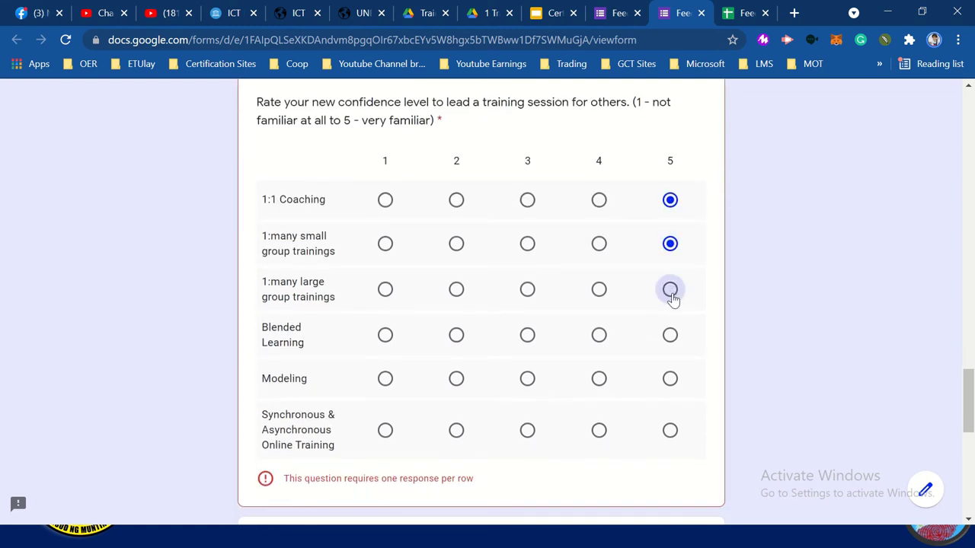
pyautogui.click(670, 378)
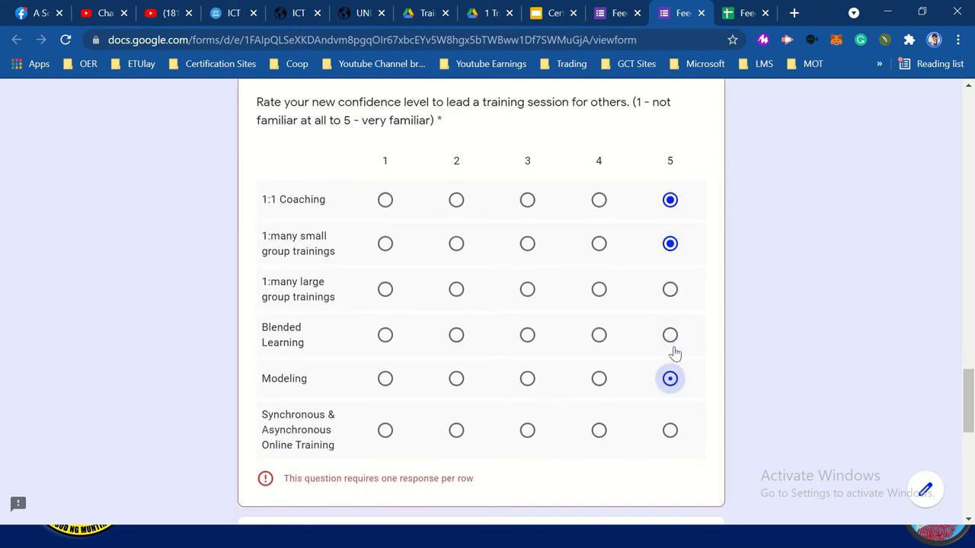
pyautogui.click(670, 335)
pyautogui.click(670, 290)
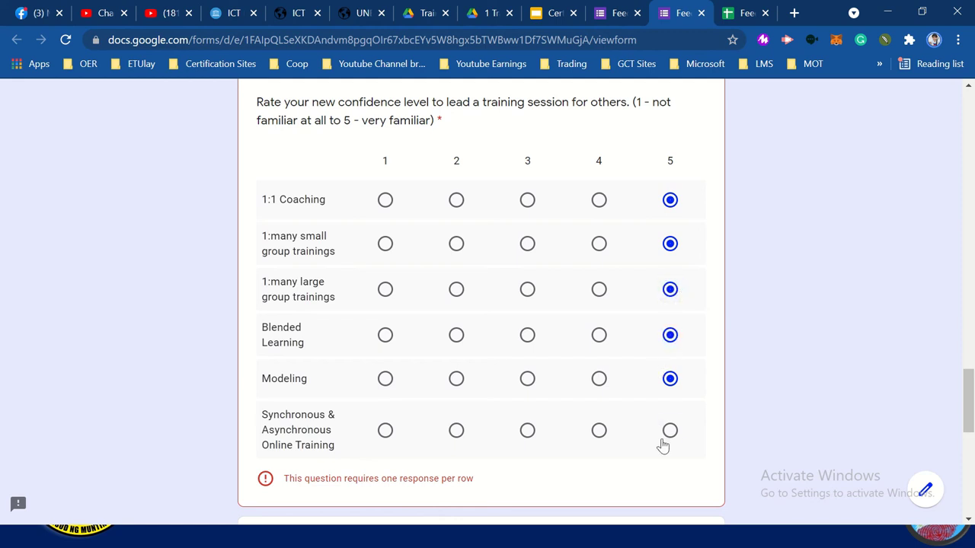
pyautogui.click(669, 432)
pyautogui.scroll(-2, 665, 439)
pyautogui.scroll(-2, 666, 439)
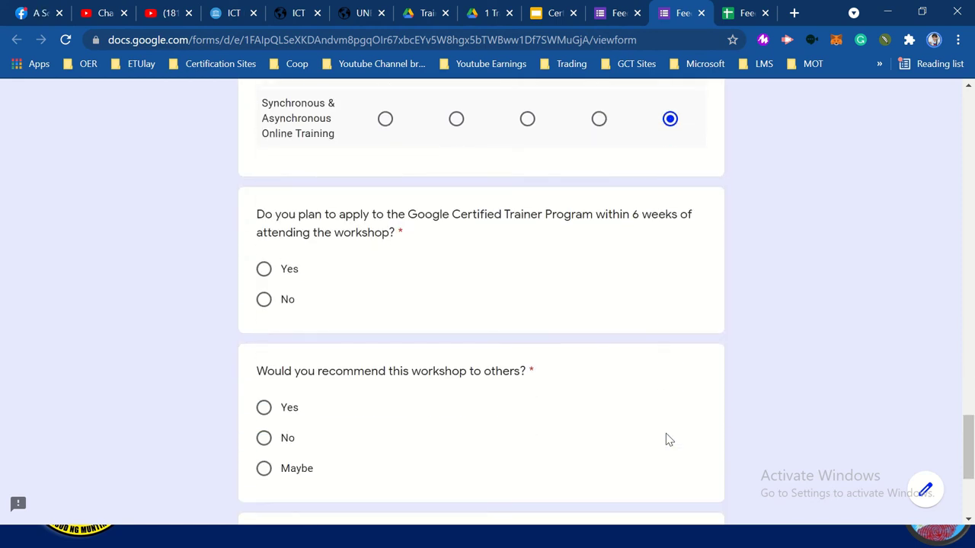
# Answer Yes to both final questions, comment 'Thank you', and submit the response
pyautogui.click(264, 259)
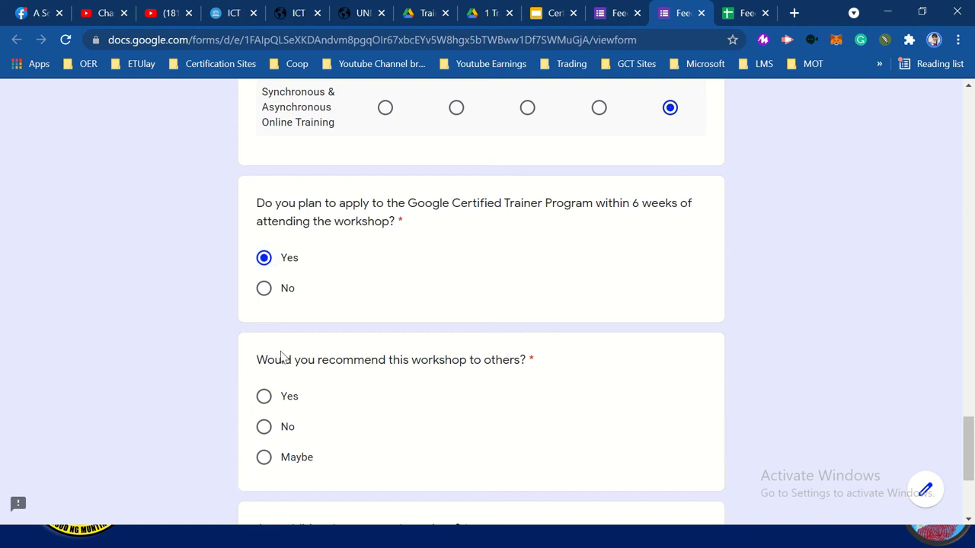
pyautogui.click(284, 399)
pyautogui.scroll(-3, 283, 402)
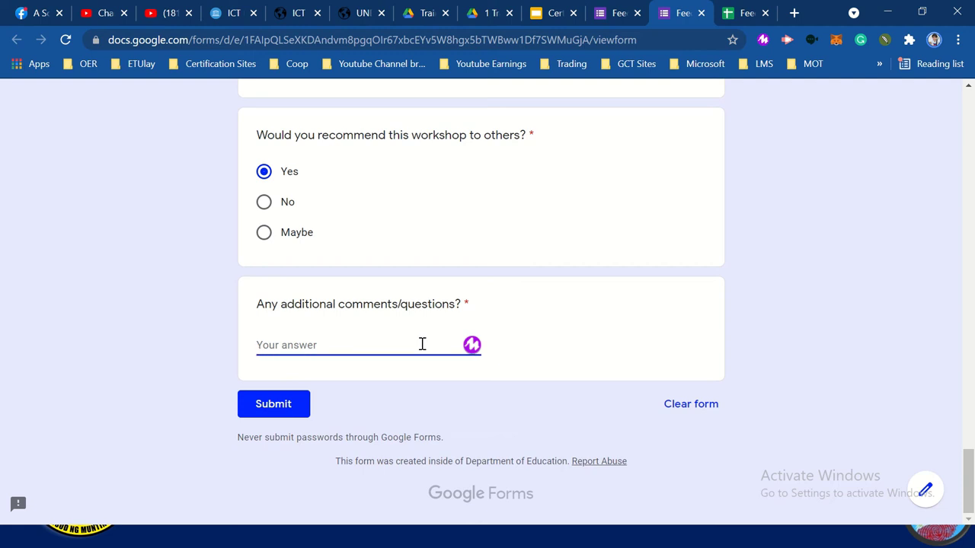
pyautogui.write('tHANK Y')
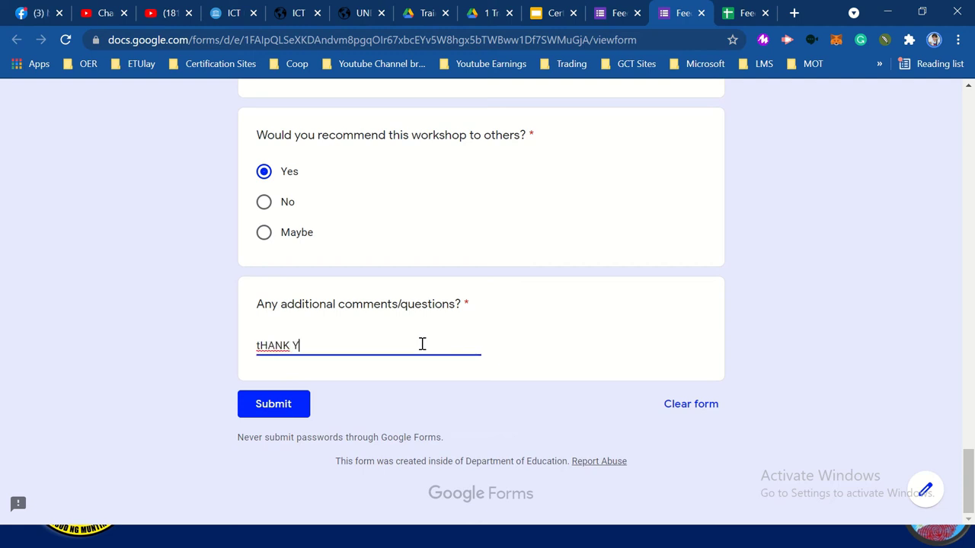
pyautogui.press('BackSpace')
pyautogui.write('Thank you')
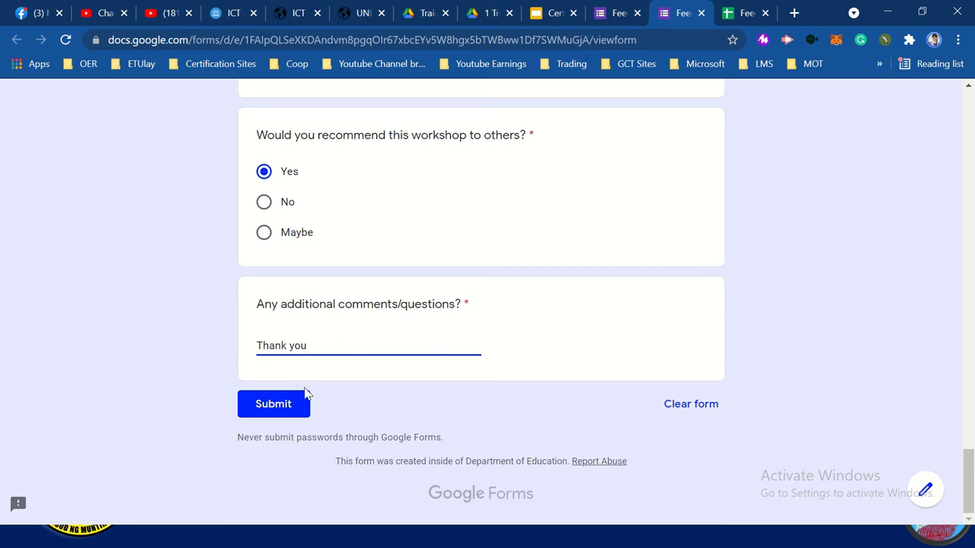
pyautogui.click(289, 401)
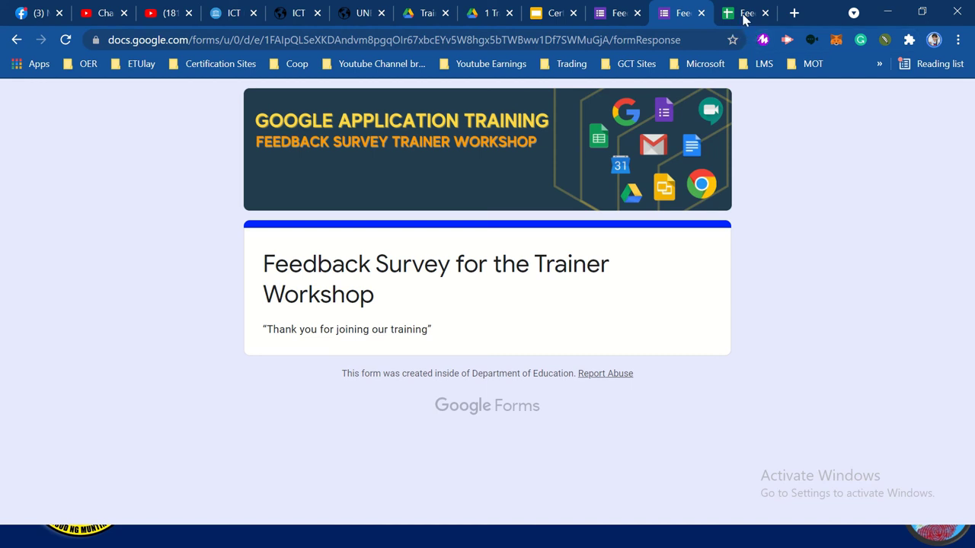
# Check the Gmail inbox in a new tab, then close the form confirmation tab
pyautogui.click(794, 13)
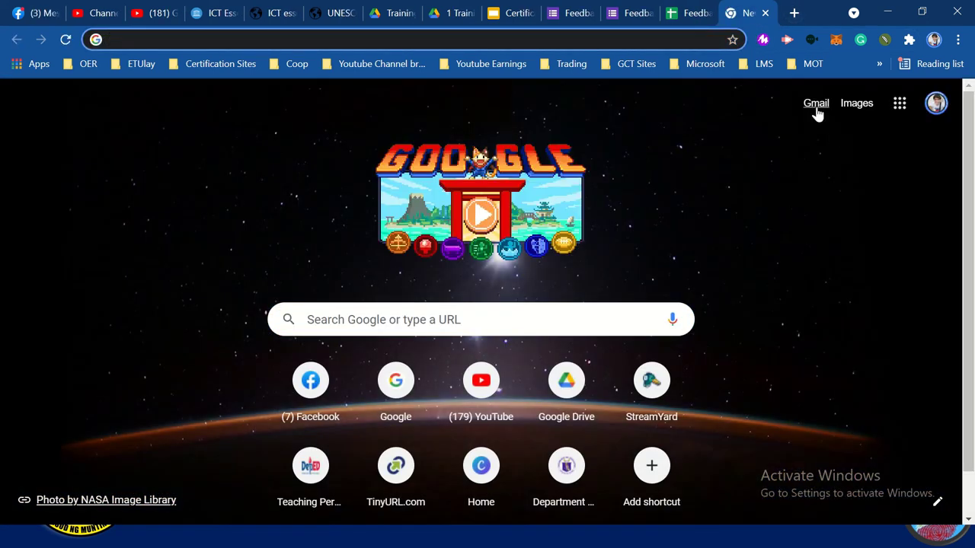
pyautogui.click(816, 109)
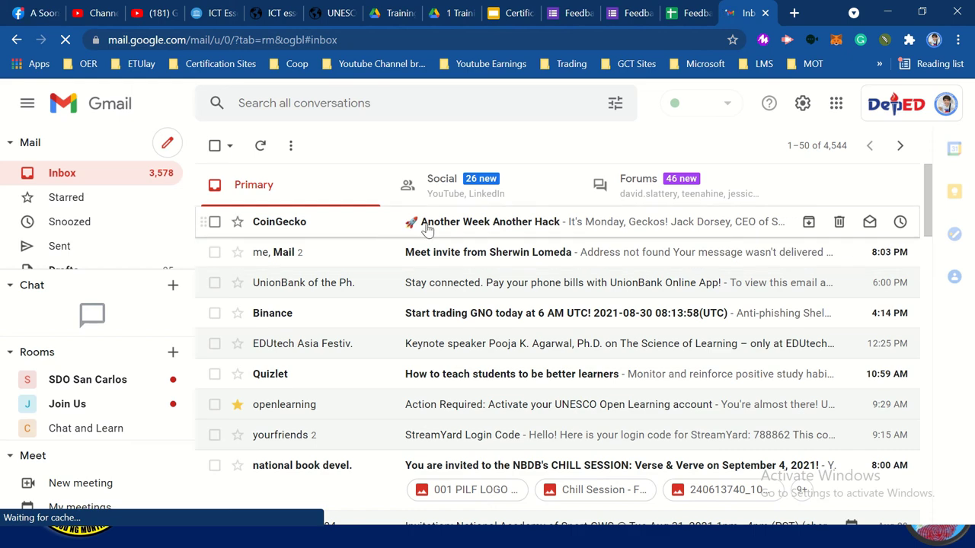
pyautogui.click(632, 13)
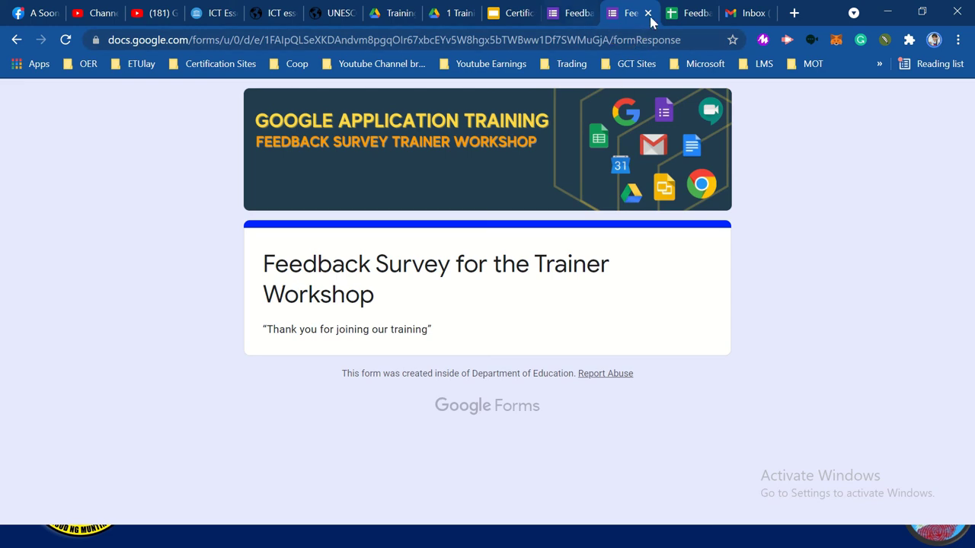
pyautogui.click(648, 13)
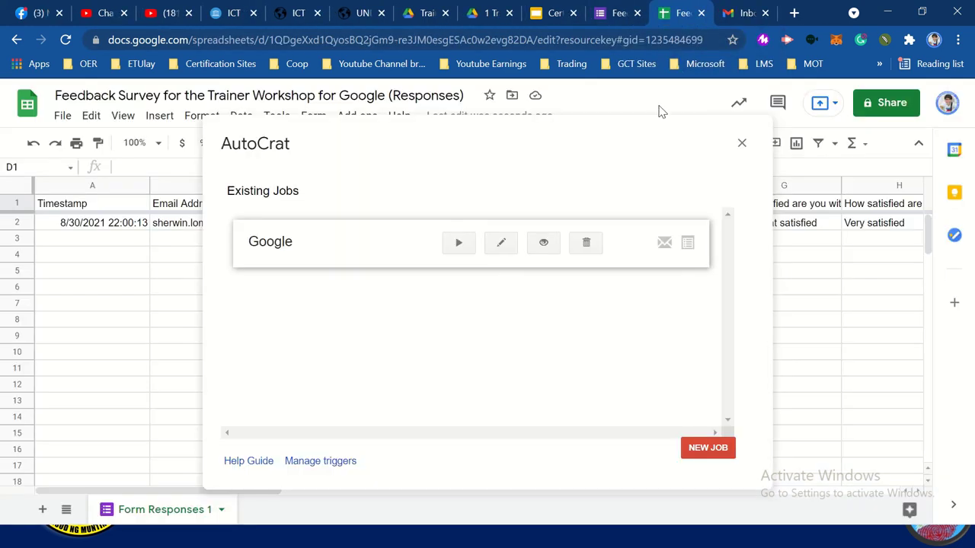
# Preview the live form from the editor, check the Google account menu, and preview again
pyautogui.click(620, 14)
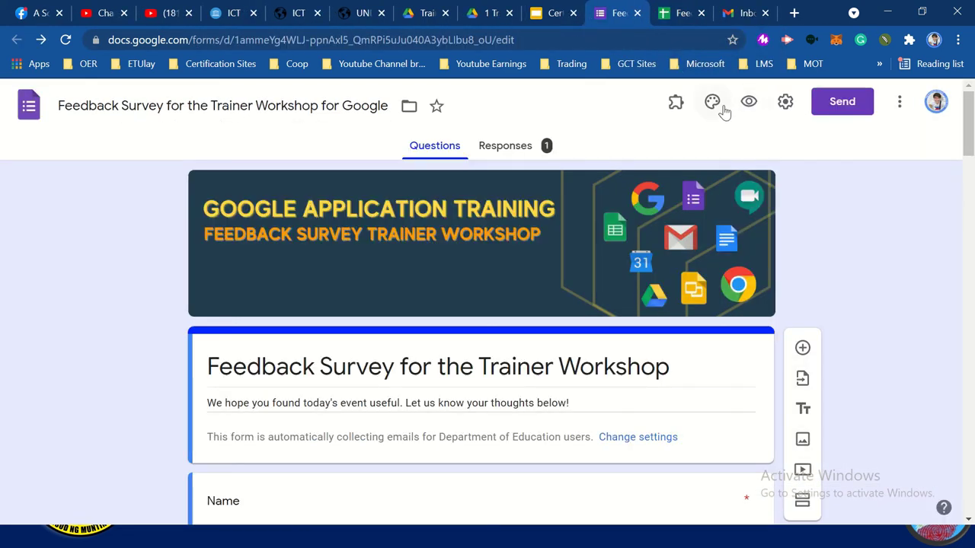
pyautogui.click(751, 105)
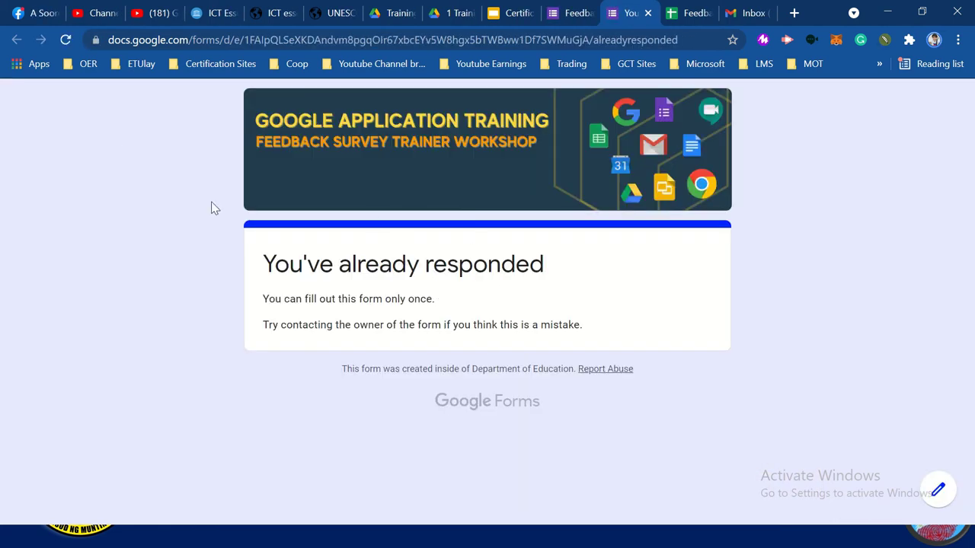
pyautogui.click(647, 13)
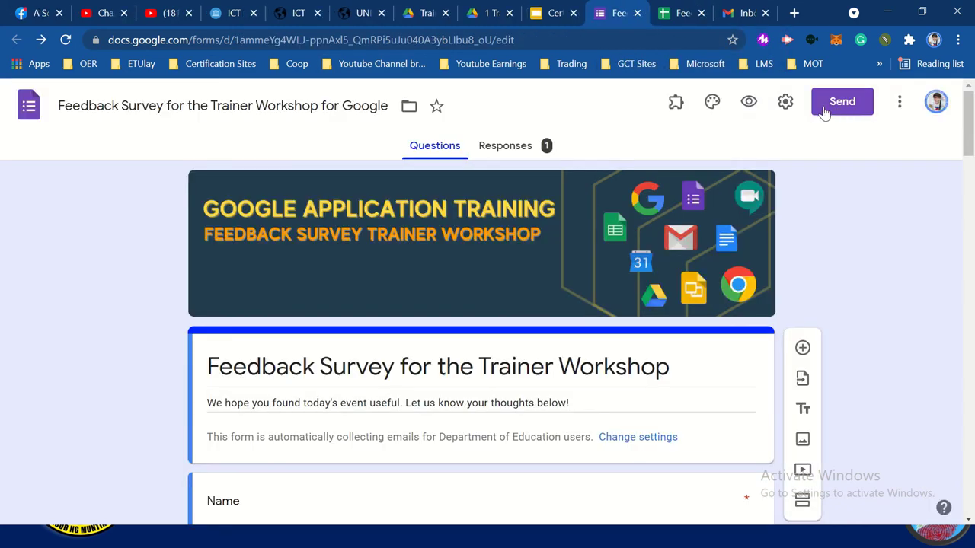
pyautogui.click(935, 102)
pyautogui.click(822, 397)
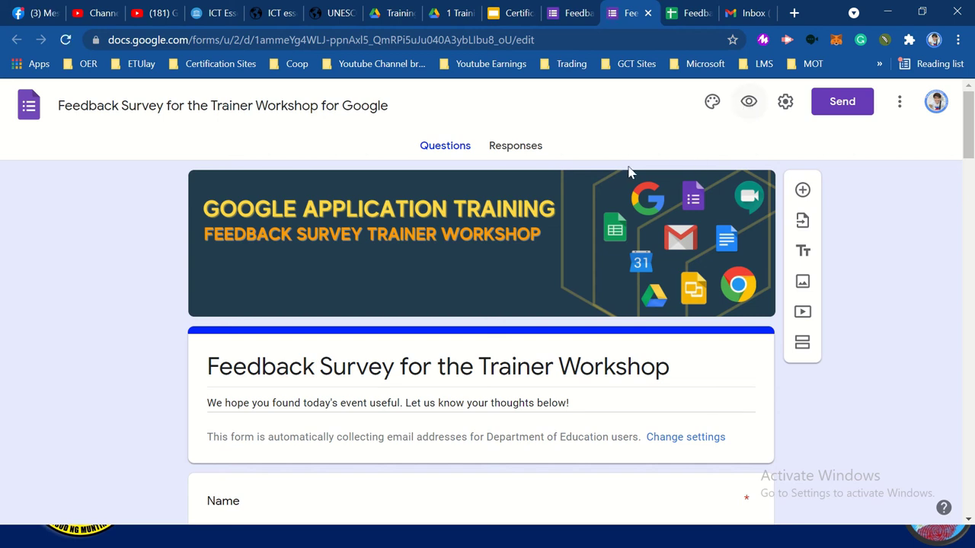
pyautogui.click(742, 105)
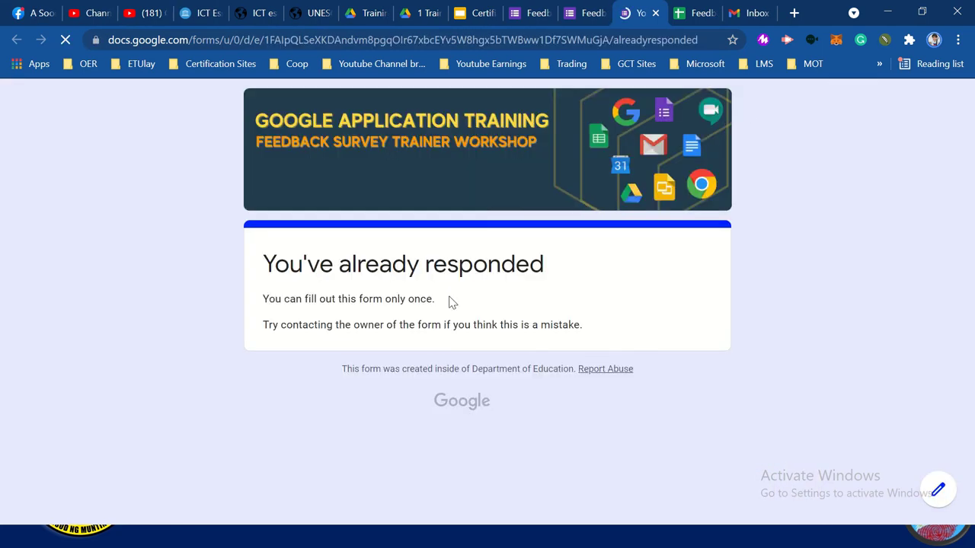
pyautogui.click(590, 15)
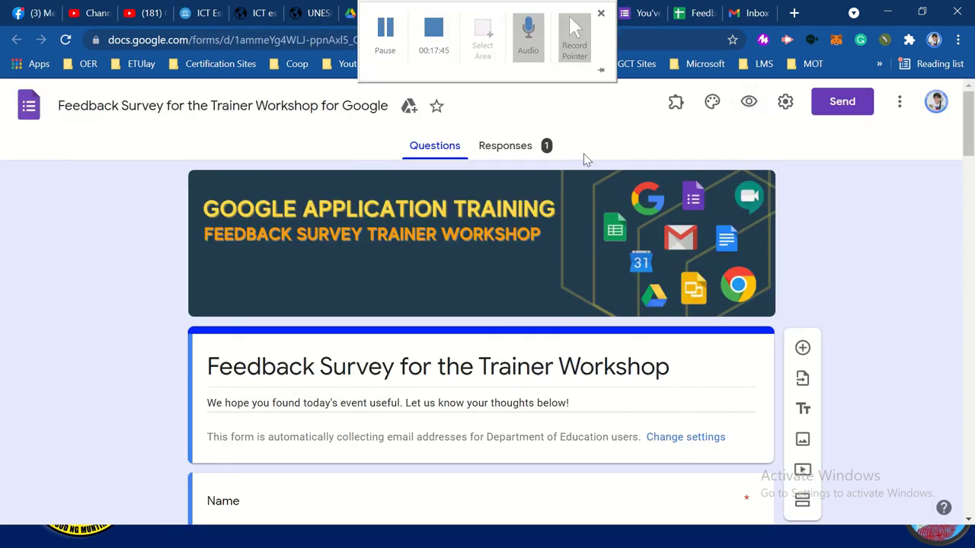
# Open the form's responses options and start, then cancel, unlinking the spreadsheet
pyautogui.click(526, 146)
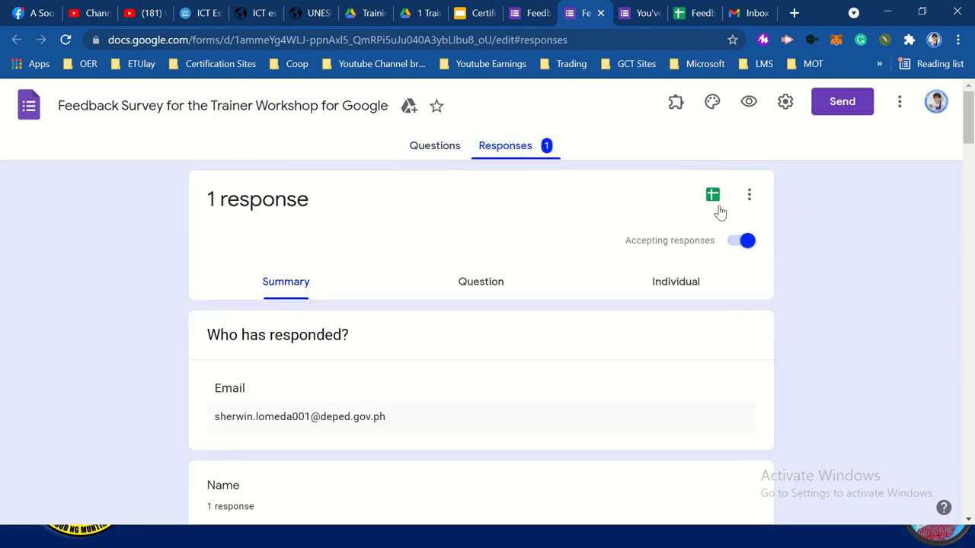
pyautogui.click(750, 196)
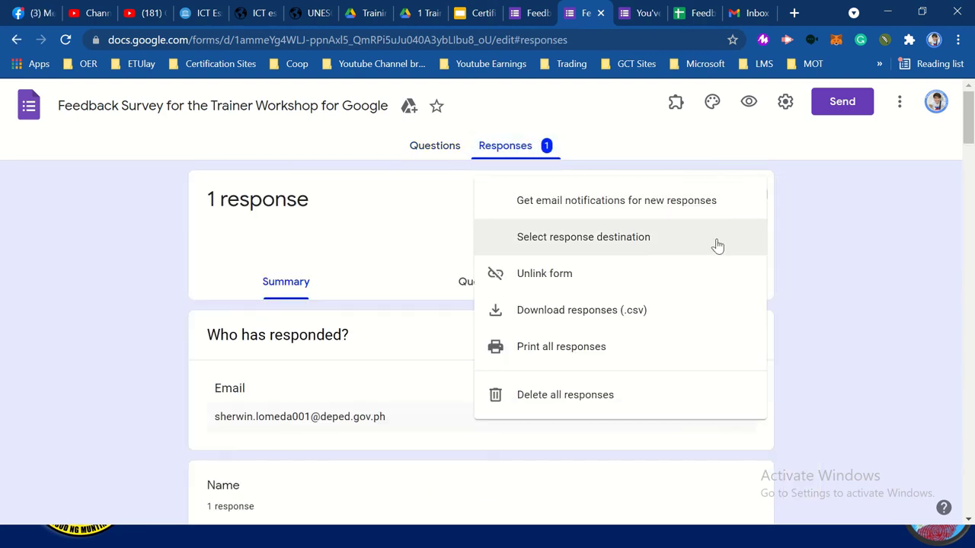
pyautogui.click(683, 275)
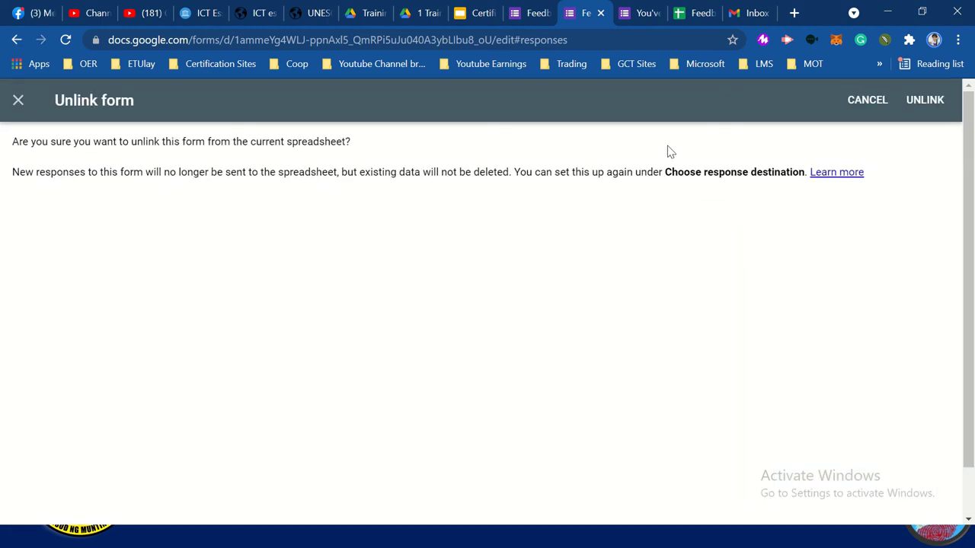
pyautogui.click(20, 101)
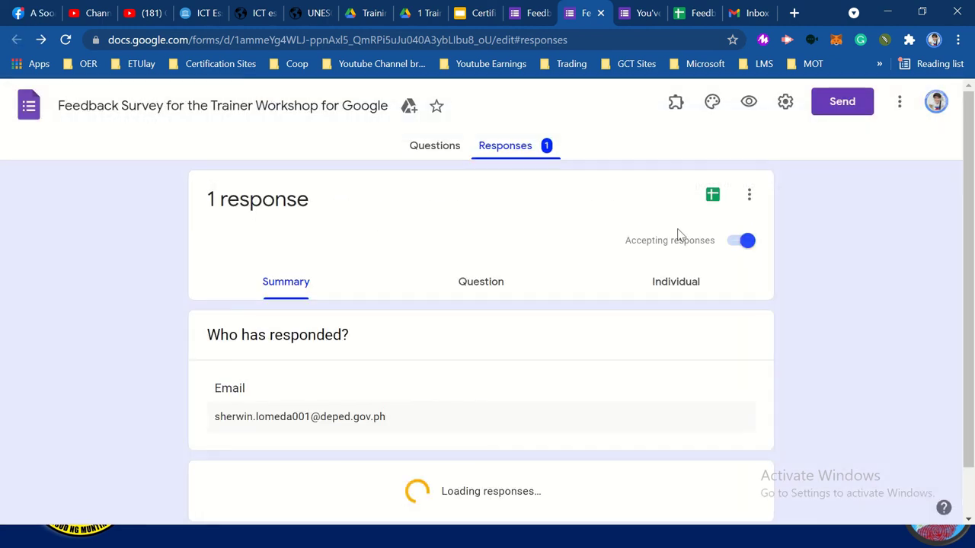
# Delete all collected responses and view the live form's already-responded notice
pyautogui.click(744, 196)
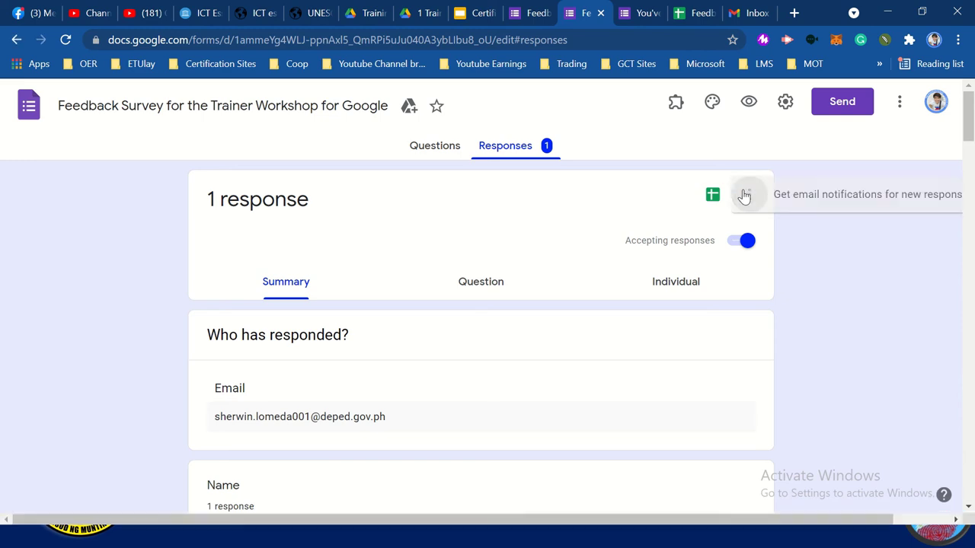
pyautogui.click(648, 395)
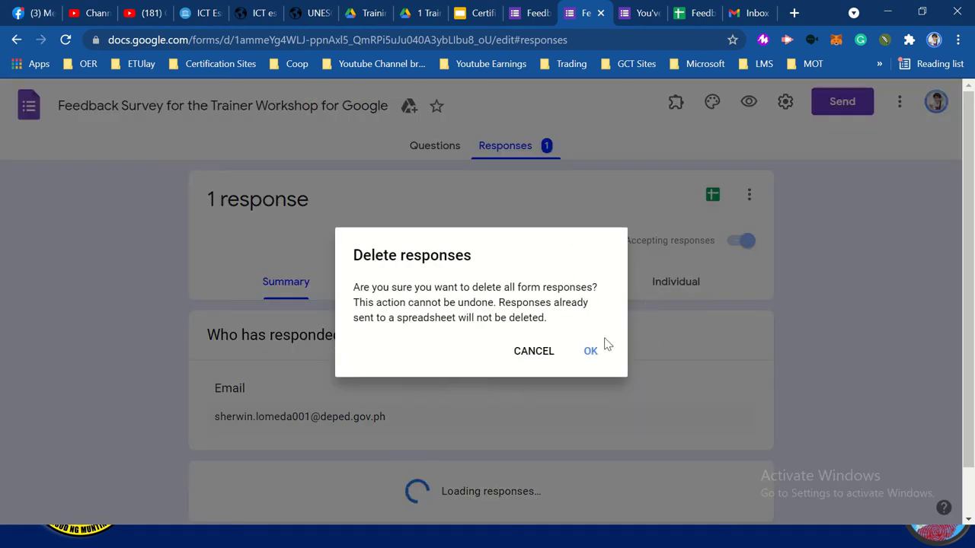
pyautogui.click(593, 351)
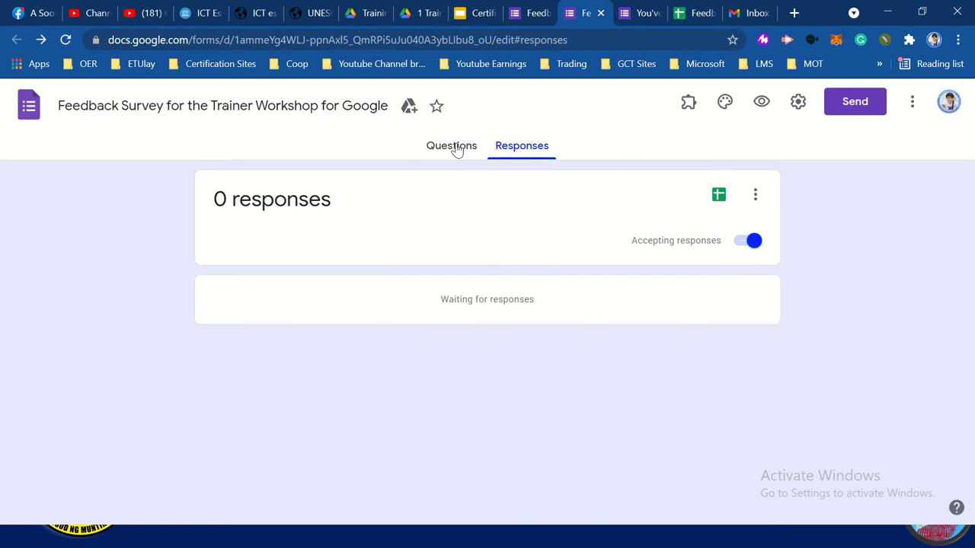
pyautogui.click(456, 149)
pyautogui.click(633, 9)
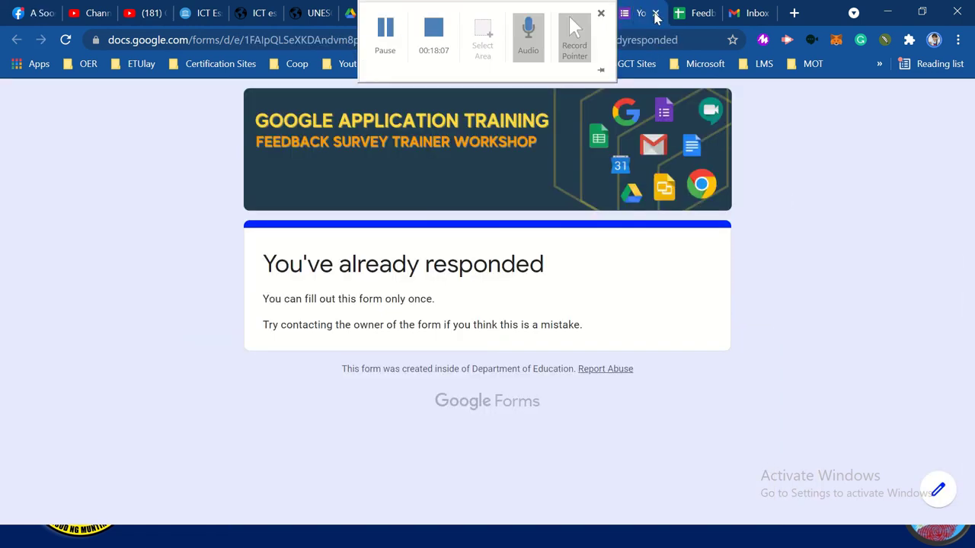
# Try answering the live form with a personal account, then close the denied and extra pages
pyautogui.click(655, 13)
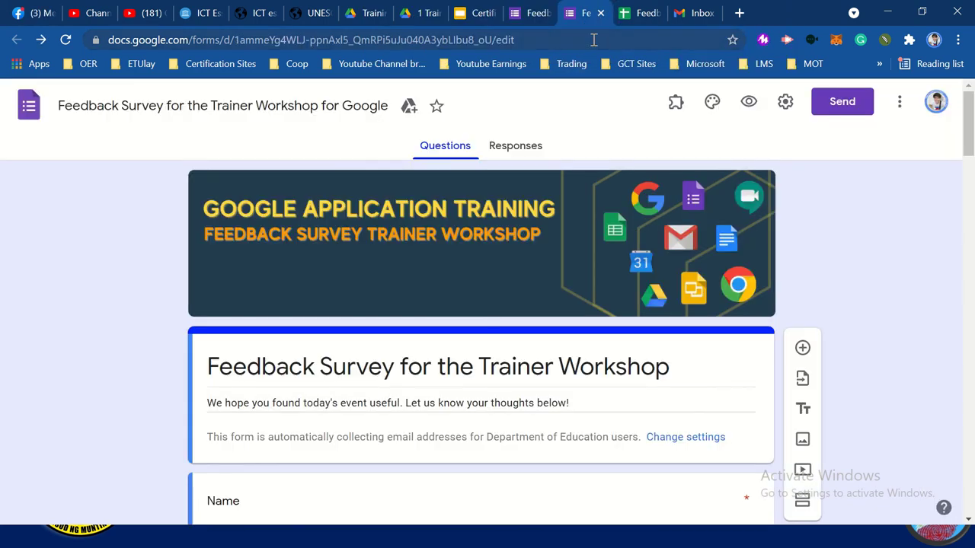
pyautogui.click(746, 103)
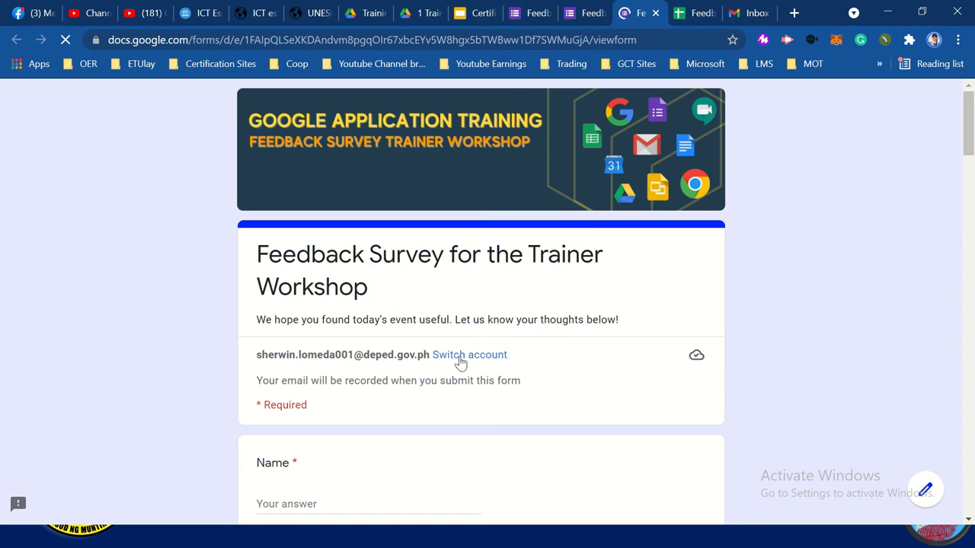
pyautogui.click(460, 355)
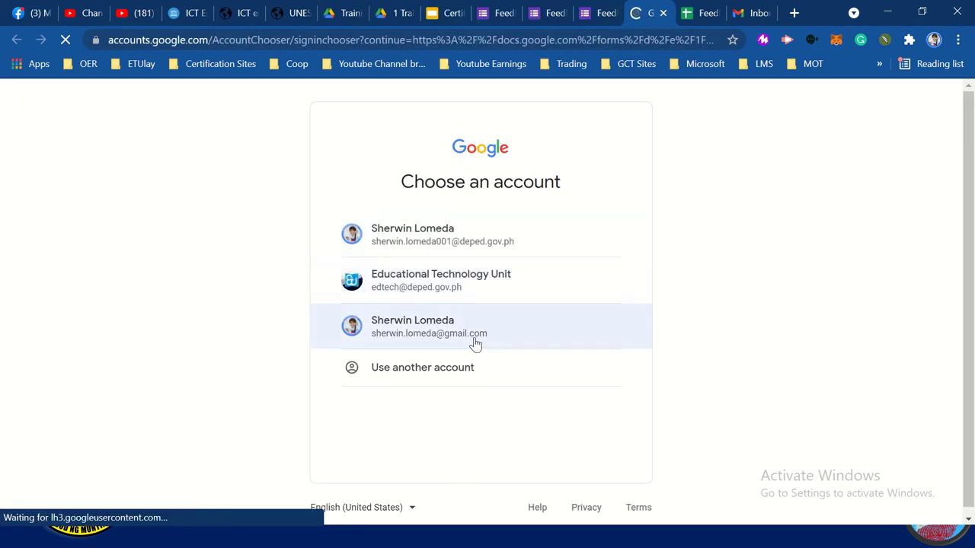
pyautogui.click(467, 337)
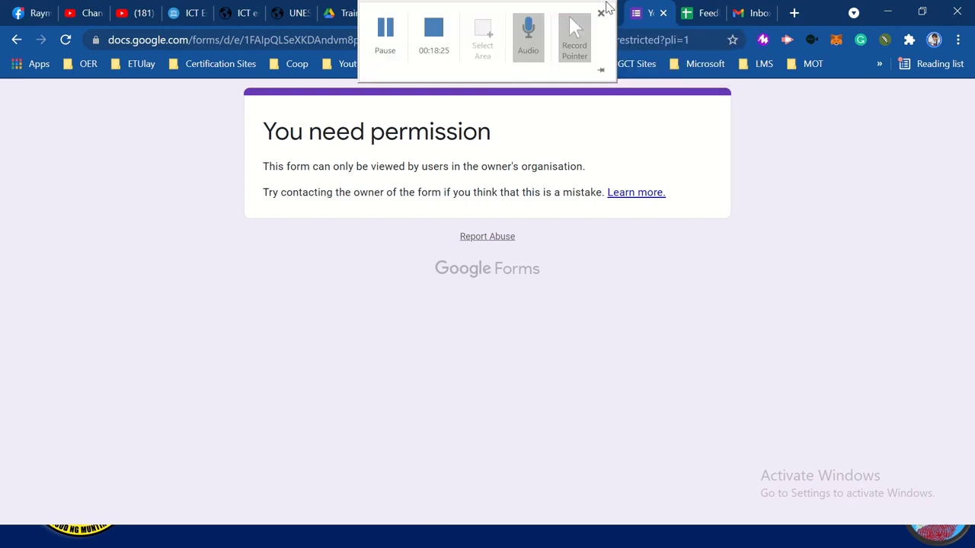
pyautogui.click(662, 13)
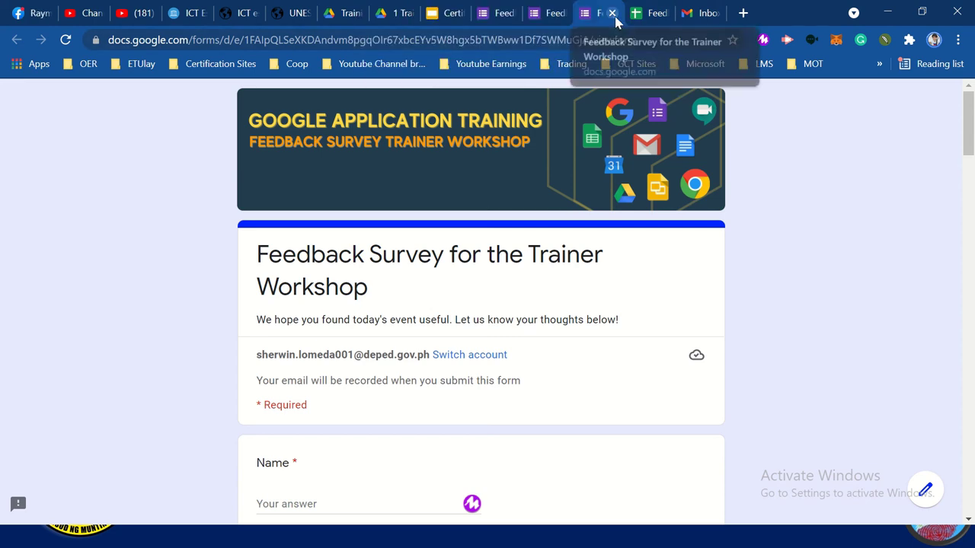
pyautogui.click(612, 13)
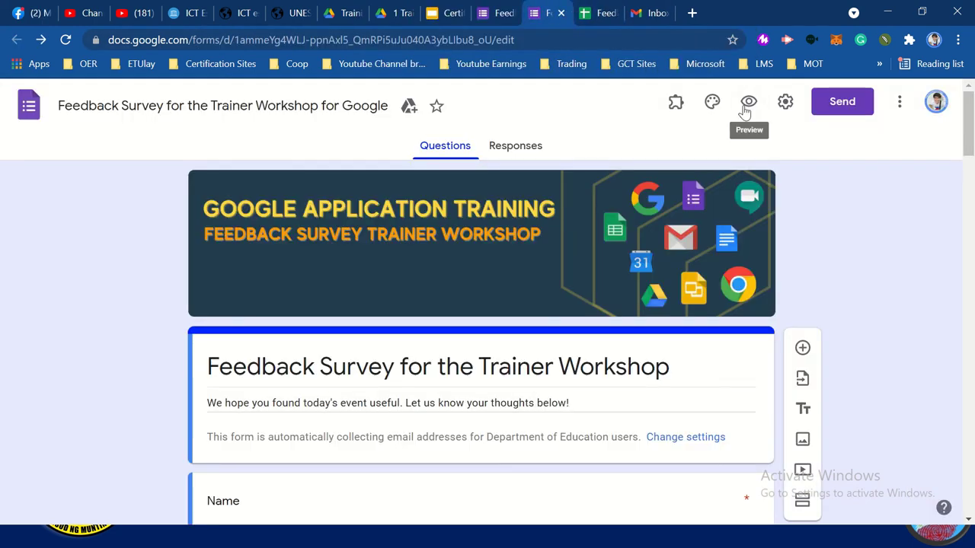
# Turn off 'Restrict to users in Department of Education' and 'Limit to 1 response' in Settings, then save
pyautogui.click(786, 102)
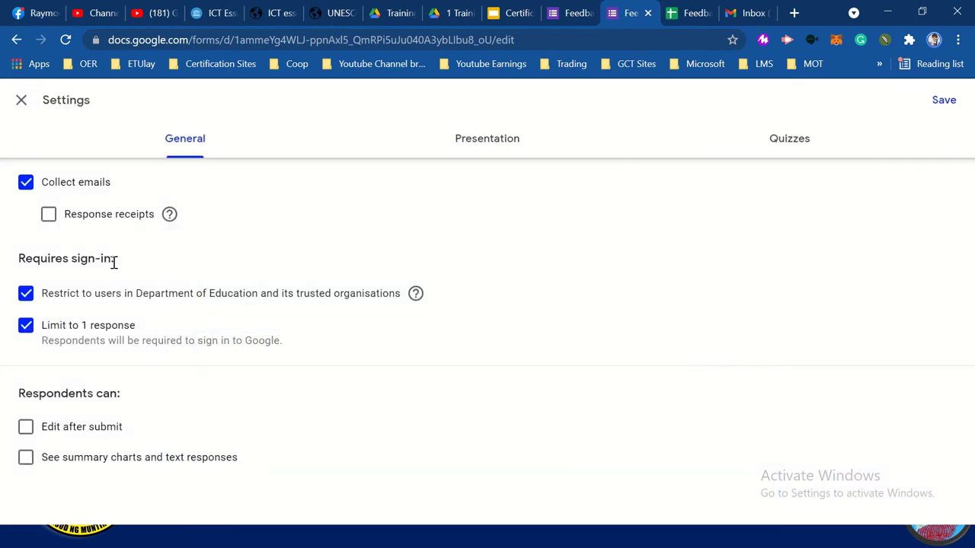
pyautogui.click(29, 291)
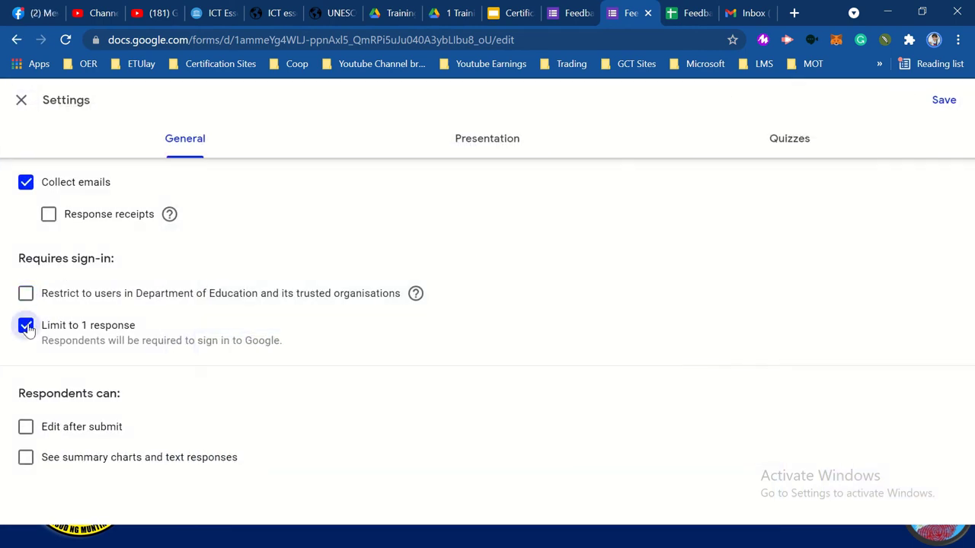
pyautogui.click(26, 325)
pyautogui.click(943, 101)
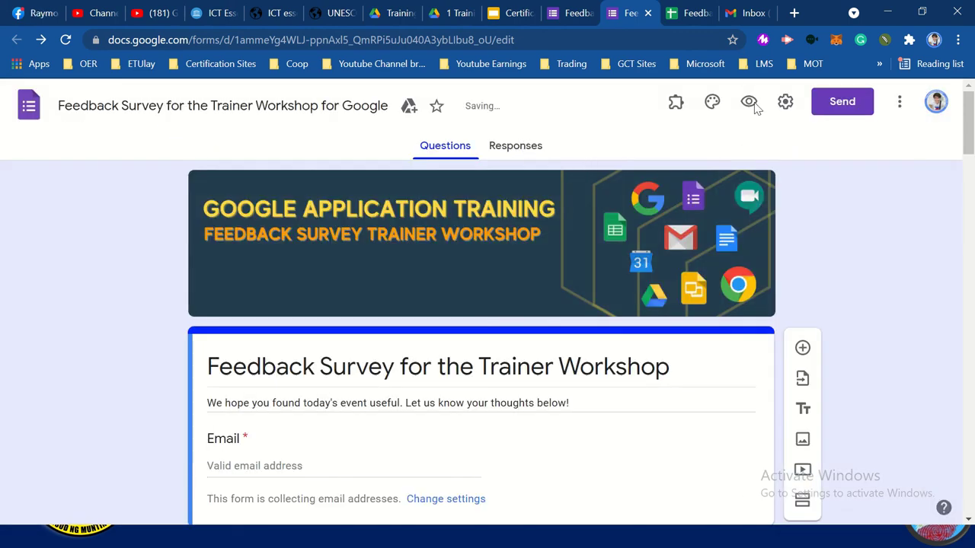
# Preview the live feedback form again and sign in with the personal account to answer it
pyautogui.click(750, 103)
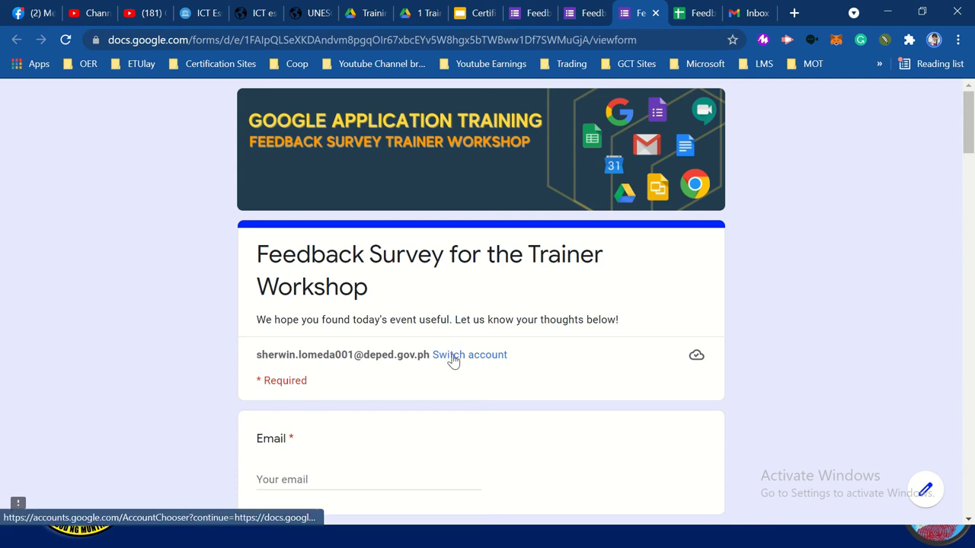
pyautogui.click(454, 356)
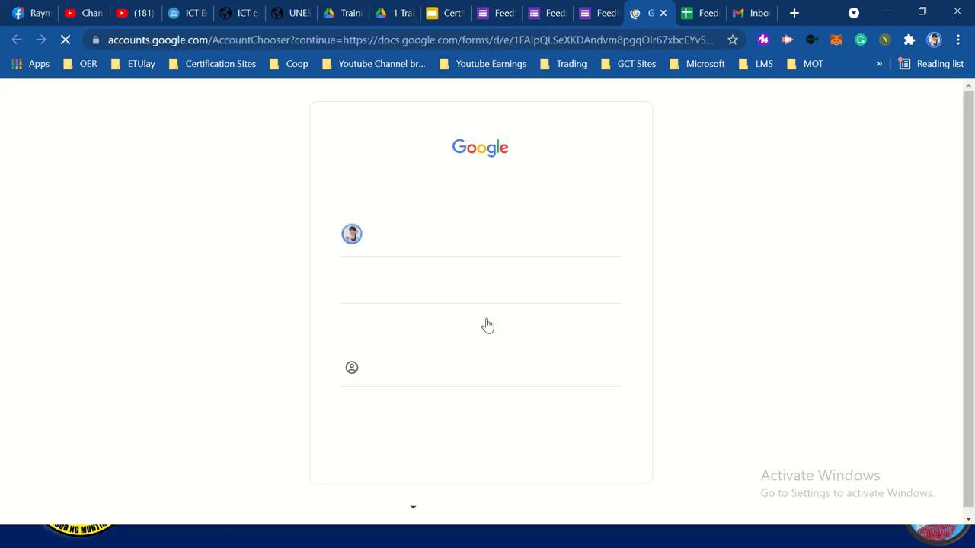
pyautogui.click(450, 333)
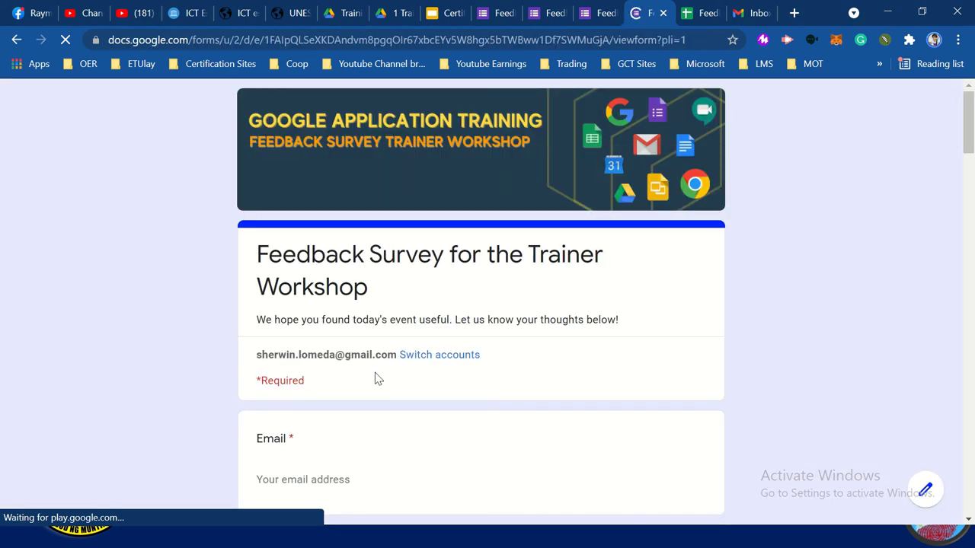
pyautogui.scroll(-2, 375, 375)
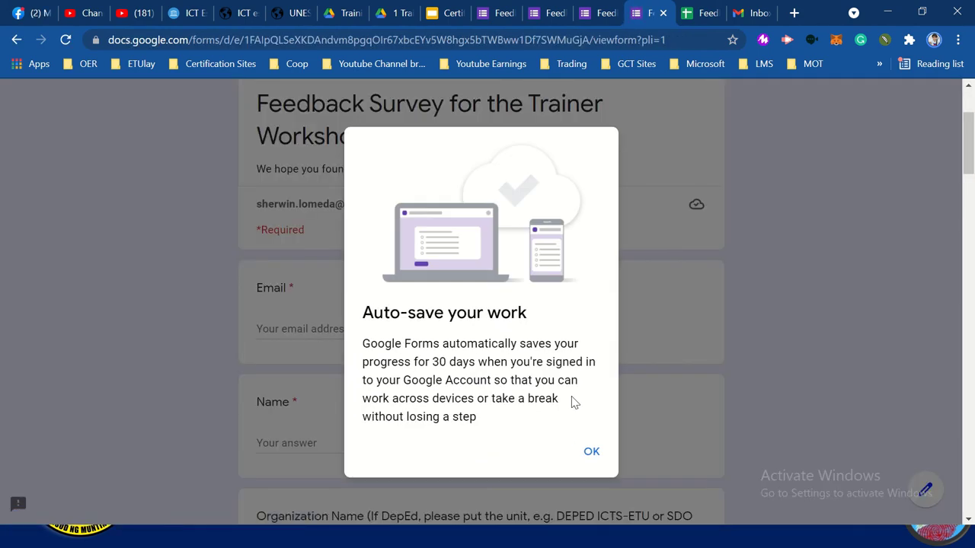
pyautogui.click(591, 453)
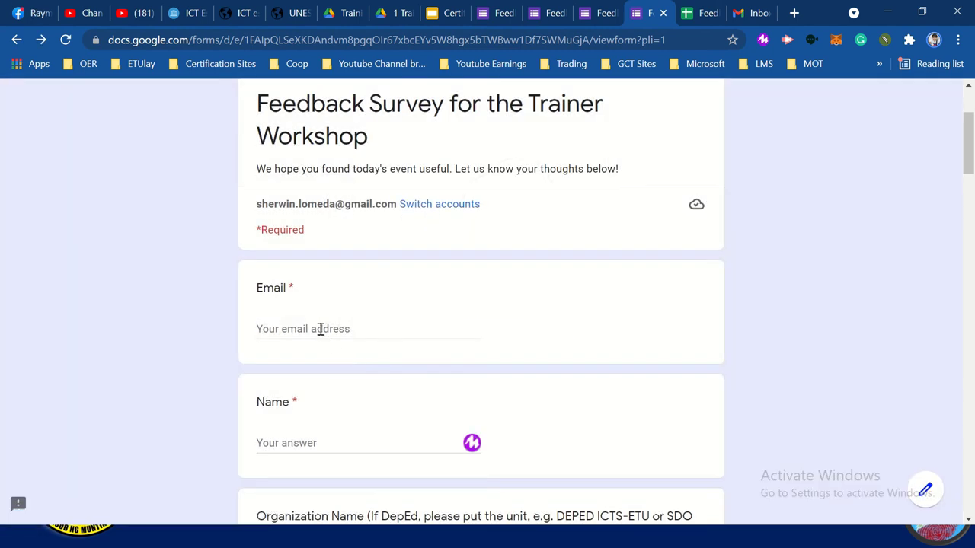
# Fill in the respondent's email address and name, using the saved name suggestion
pyautogui.click(321, 329)
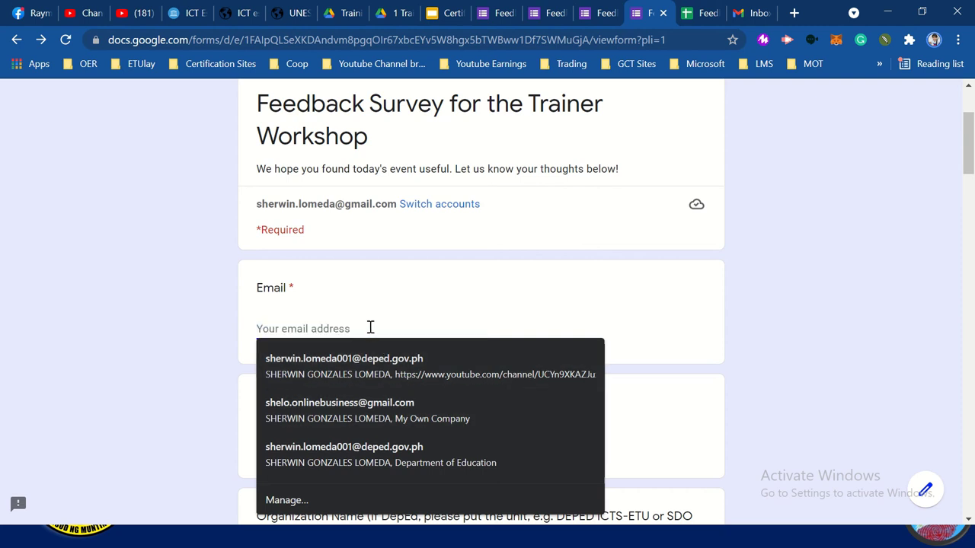
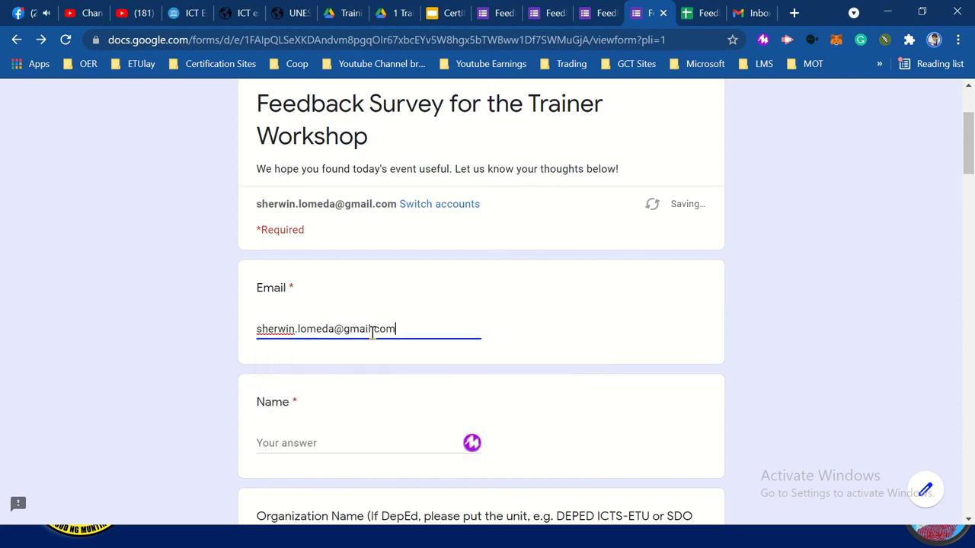
pyautogui.scroll(-1, 368, 350)
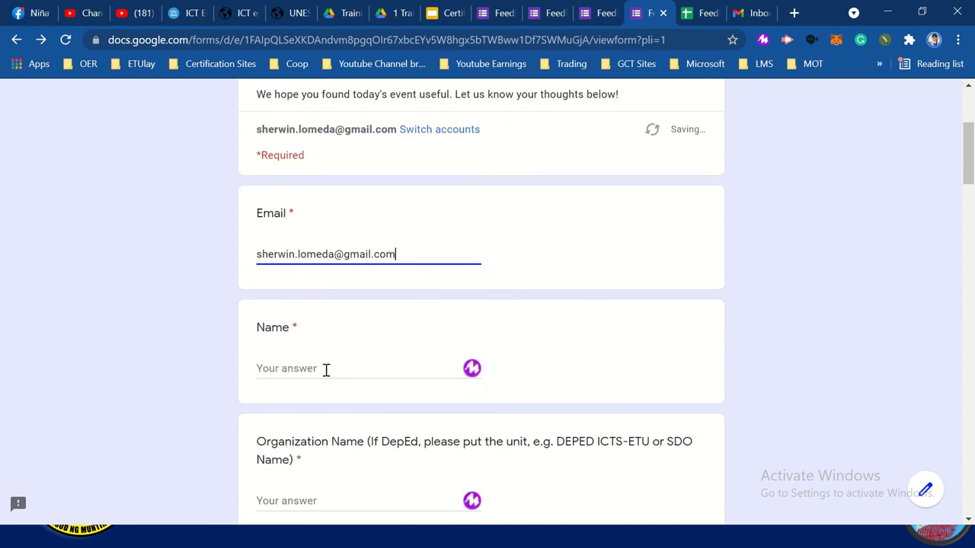
pyautogui.click(325, 370)
pyautogui.write('S')
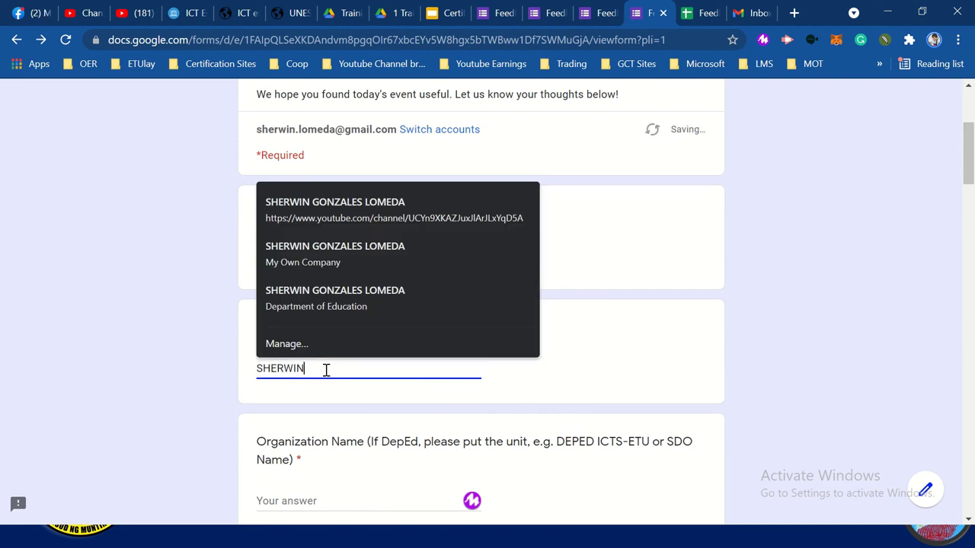
pyautogui.write('HERWIN')
pyautogui.click(388, 220)
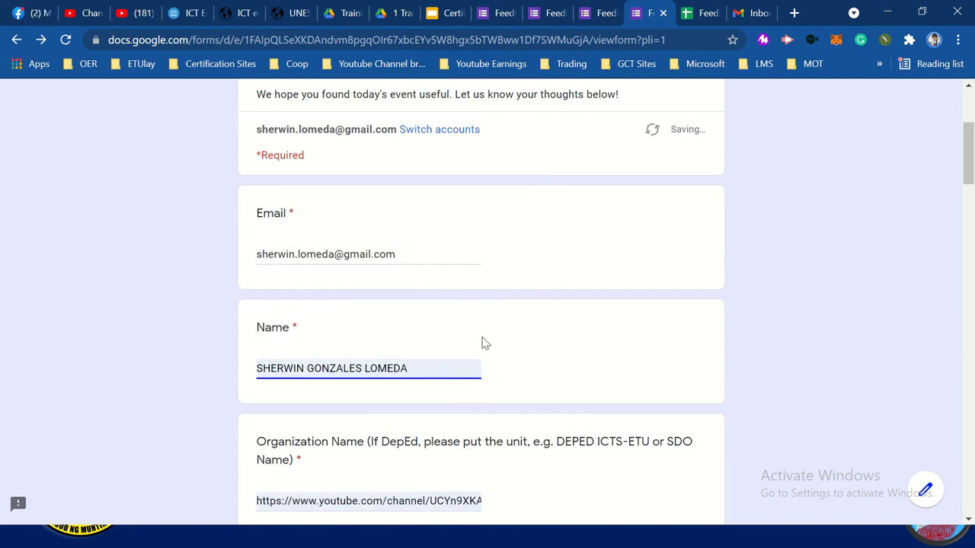
pyautogui.scroll(-3, 485, 343)
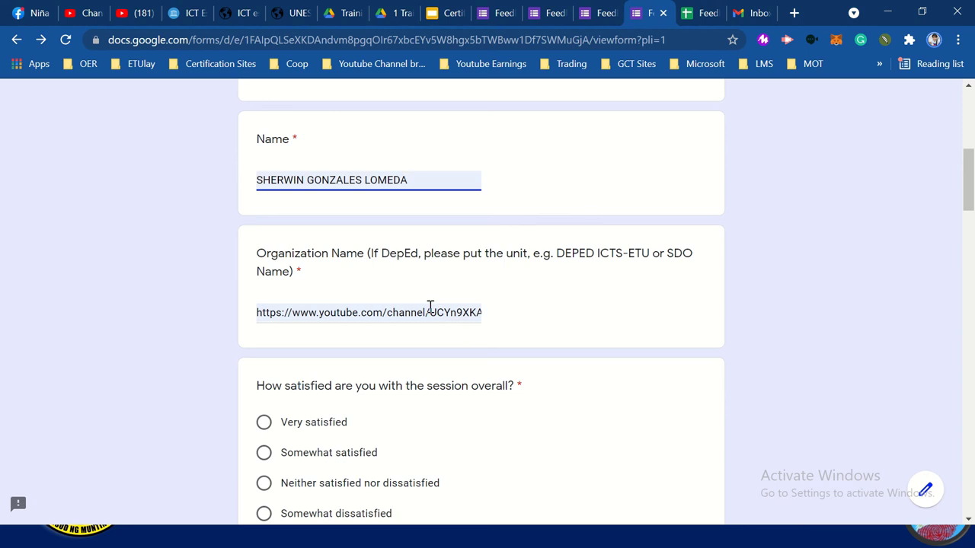
# Replace the autofilled organisation with Department of Education
pyautogui.click(430, 306)
pyautogui.hotkey('ctrl', 'a')
pyautogui.write('dPED')
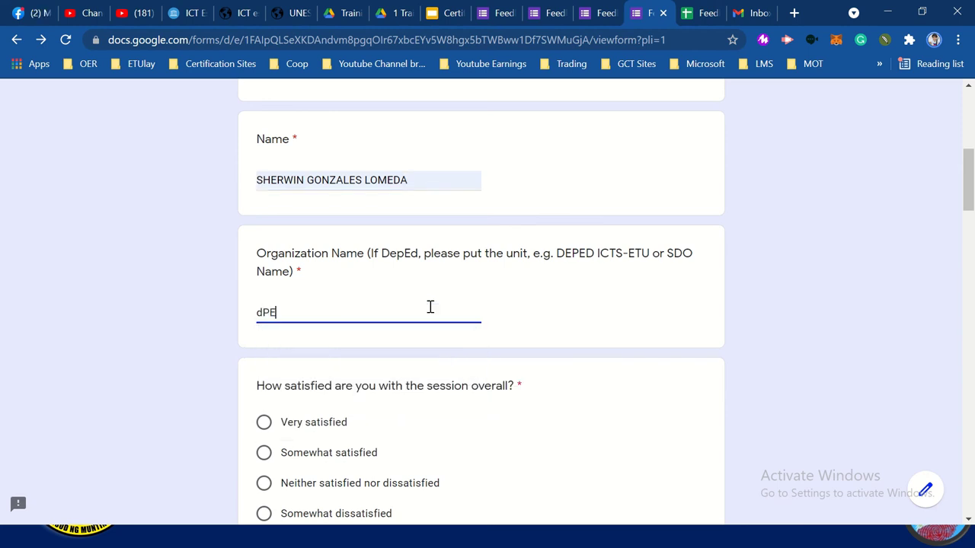
pyautogui.press('BackSpace')
pyautogui.press('BackSpace')
pyautogui.write('Department of Education')
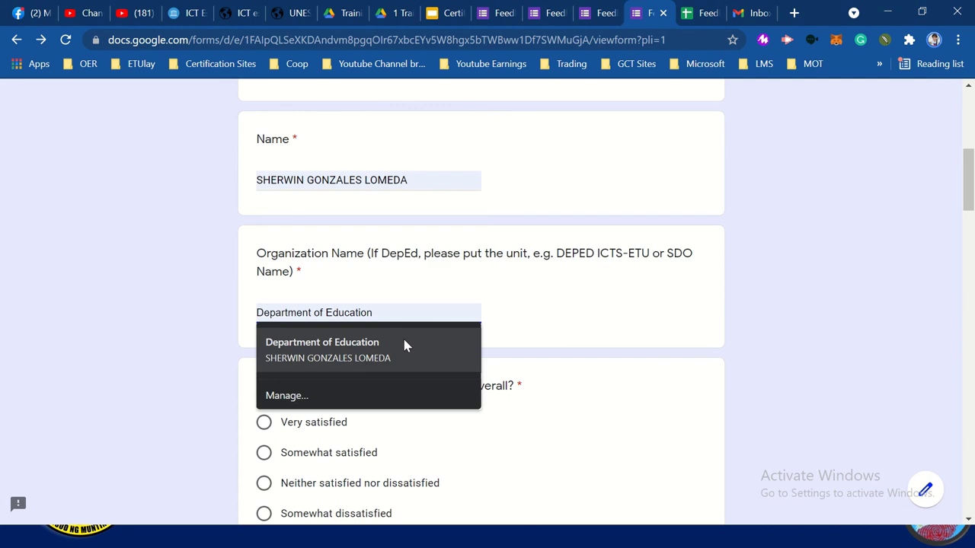
pyautogui.click(403, 345)
# Rate the session overall, the content and its delivery as Very satisfied
pyautogui.scroll(-2, 402, 344)
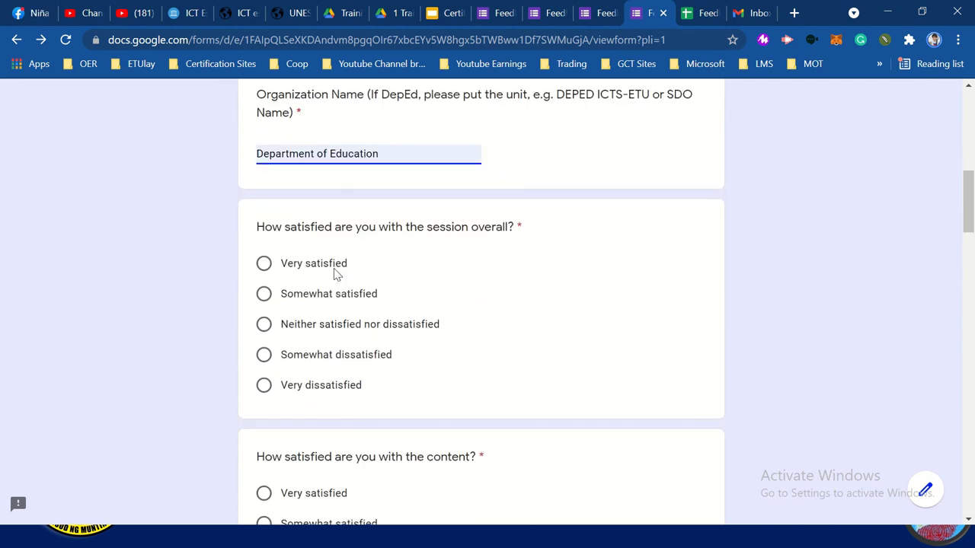
pyautogui.click(324, 262)
pyautogui.scroll(-3, 324, 261)
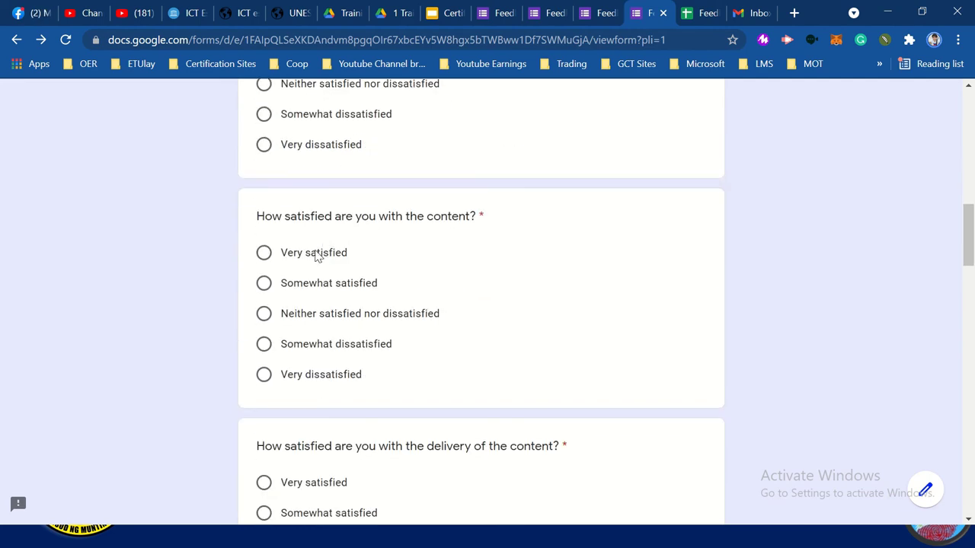
pyautogui.click(317, 255)
pyautogui.scroll(-1, 317, 255)
pyautogui.scroll(-3, 316, 254)
pyautogui.click(314, 253)
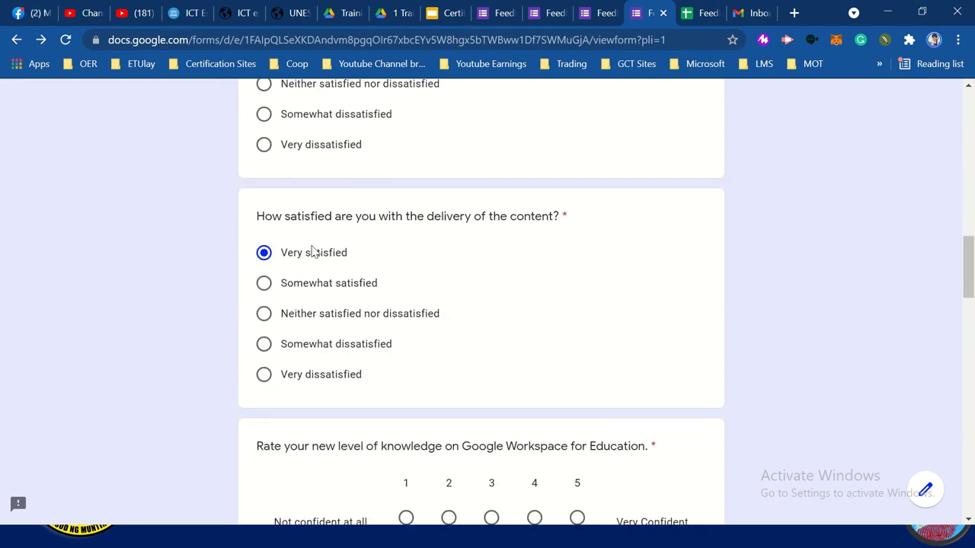
pyautogui.scroll(-5, 312, 252)
# Rate new Google Workspace knowledge and each familiarity item, including 1:1 Coaching and large group trainings, as 5
pyautogui.click(577, 115)
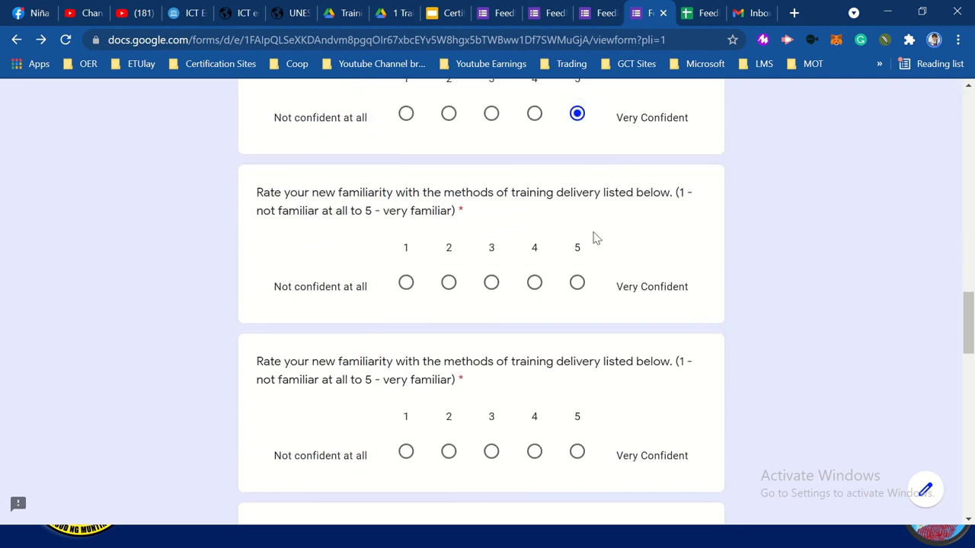
pyautogui.click(578, 283)
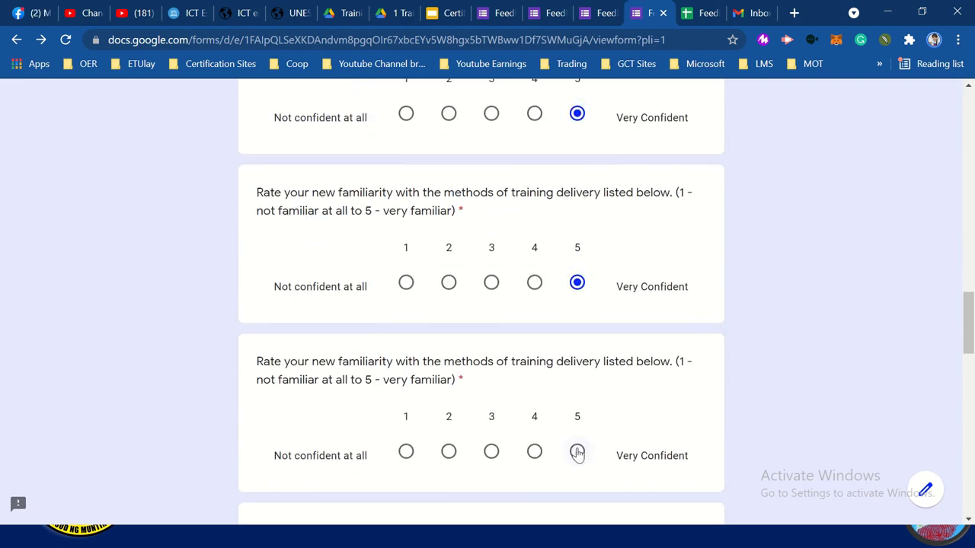
pyautogui.scroll(-1, 586, 426)
pyautogui.click(615, 419)
pyautogui.scroll(-3, 615, 424)
pyautogui.click(670, 303)
pyautogui.click(670, 391)
# Rate confidence in Blended Learning, small group trainings, Modeling and Synchronous & Asynchronous Online Training as 5
pyautogui.scroll(-1, 671, 368)
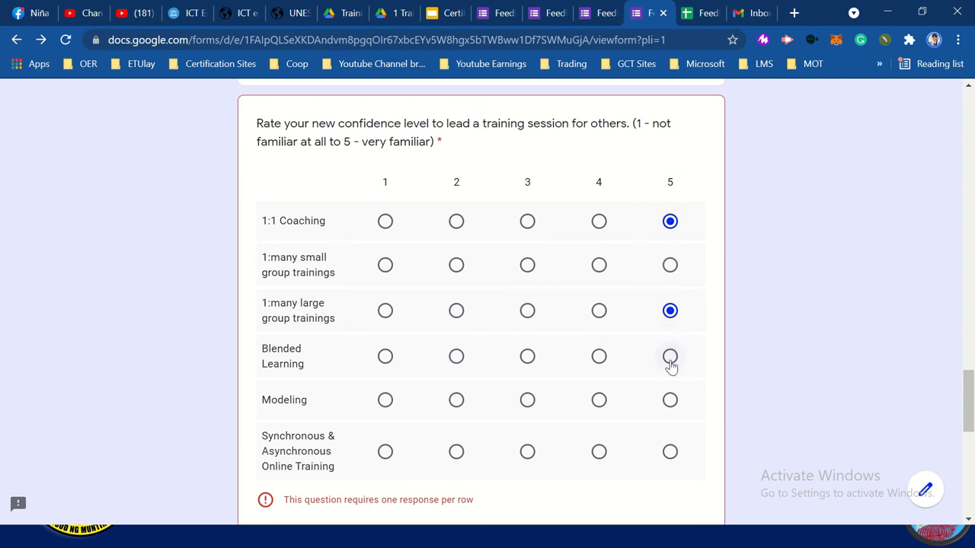
pyautogui.click(670, 358)
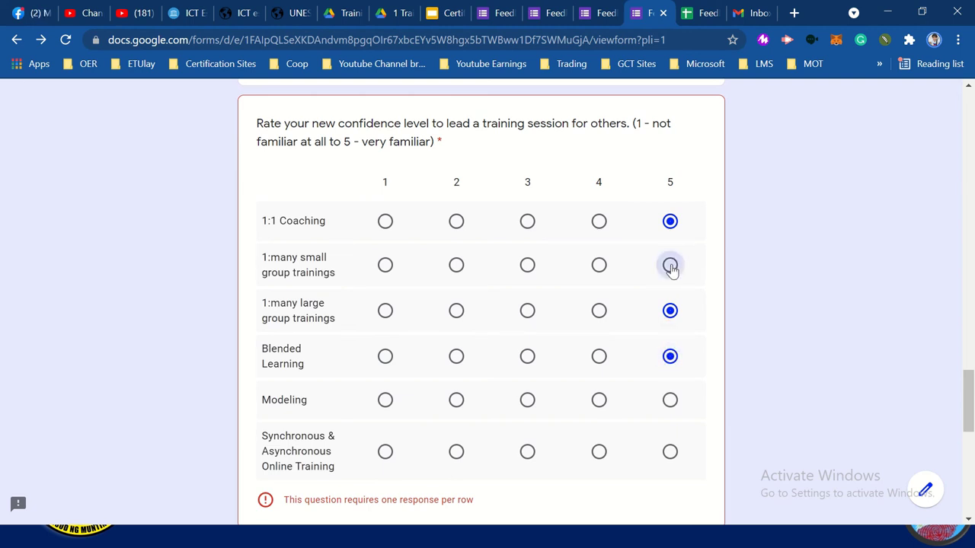
pyautogui.click(671, 265)
pyautogui.scroll(-2, 671, 269)
pyautogui.click(670, 207)
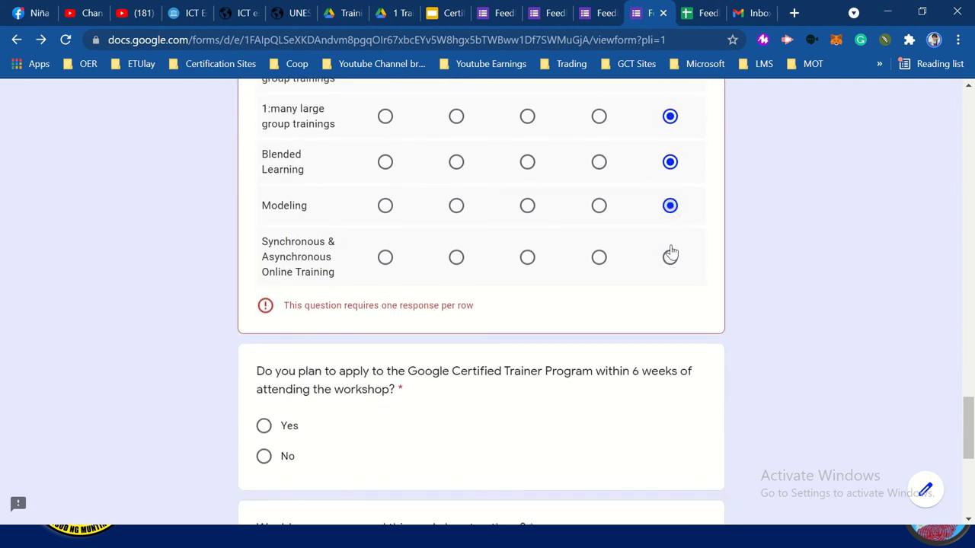
pyautogui.click(671, 258)
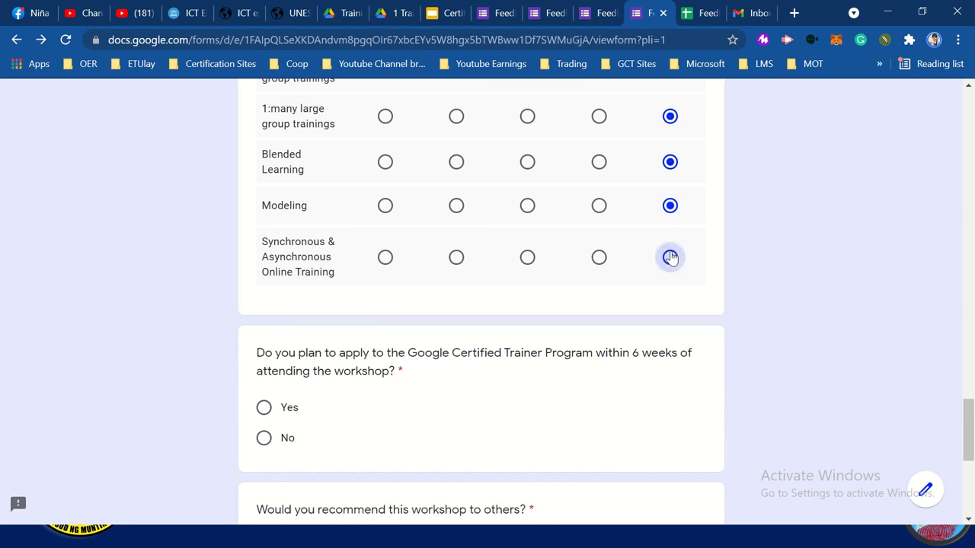
# Answer Yes to the Certified Trainer Program and recommending the workshop, comment 'Thank you', and submit
pyautogui.click(265, 409)
pyautogui.scroll(-3, 418, 404)
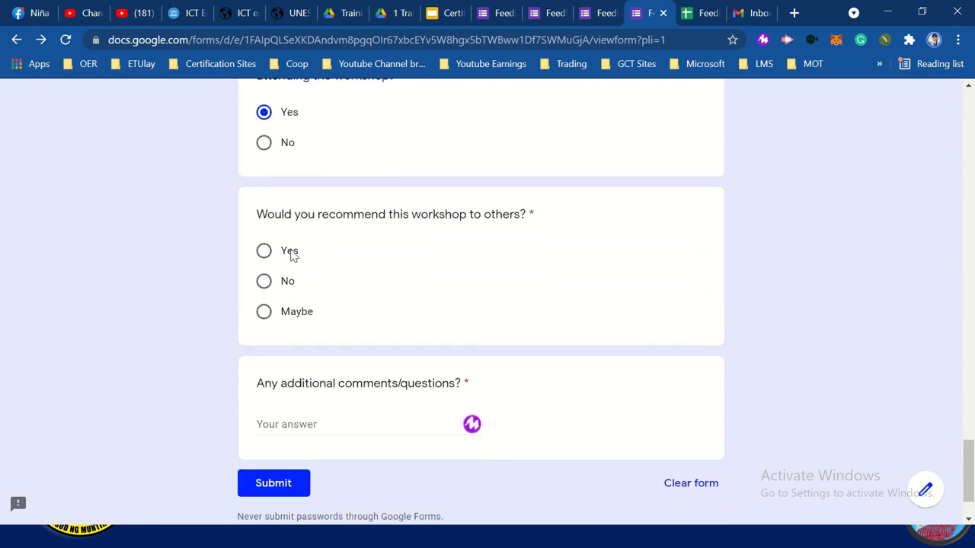
pyautogui.click(286, 253)
pyautogui.click(338, 423)
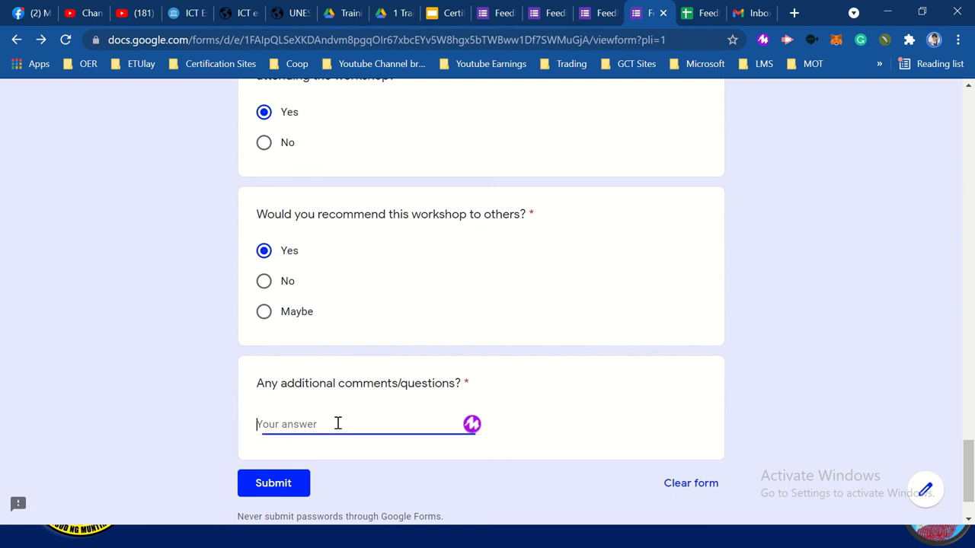
pyautogui.write('tHANK Y')
pyautogui.hotkey('ctrl', 'a')
pyautogui.write('tHAN')
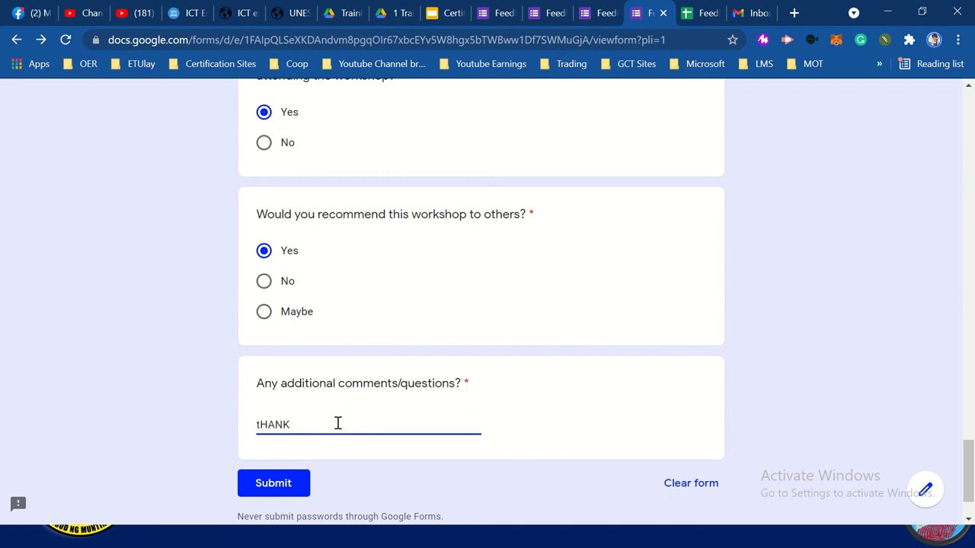
pyautogui.press('BackSpace')
pyautogui.write('Thank you')
pyautogui.click(285, 489)
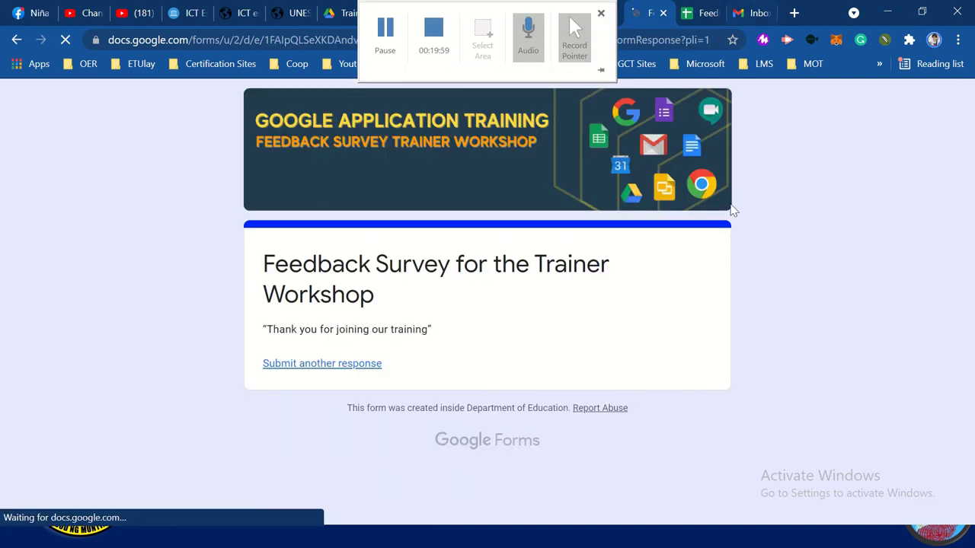
# Open the other signed-in account's Gmail inbox and close the original account's inbox tab
pyautogui.click(758, 13)
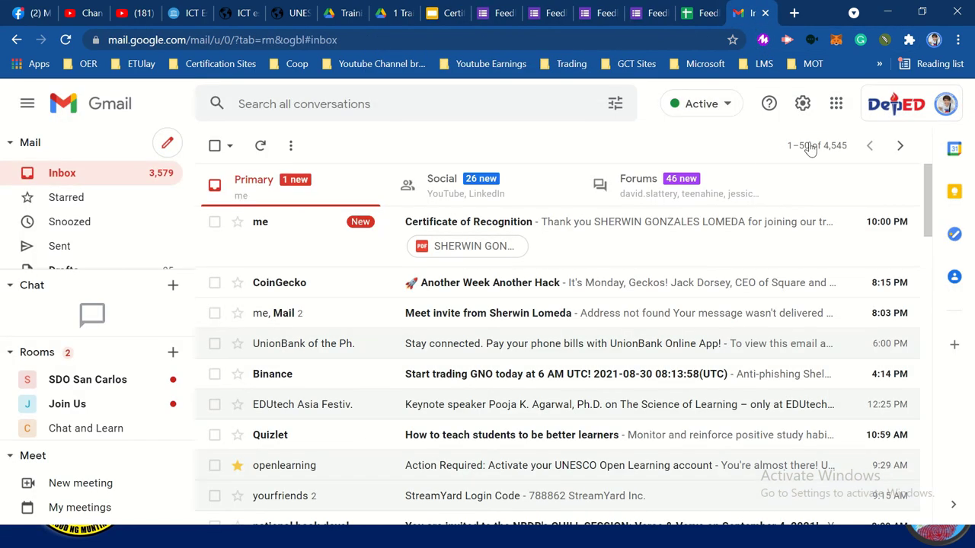
pyautogui.click(889, 107)
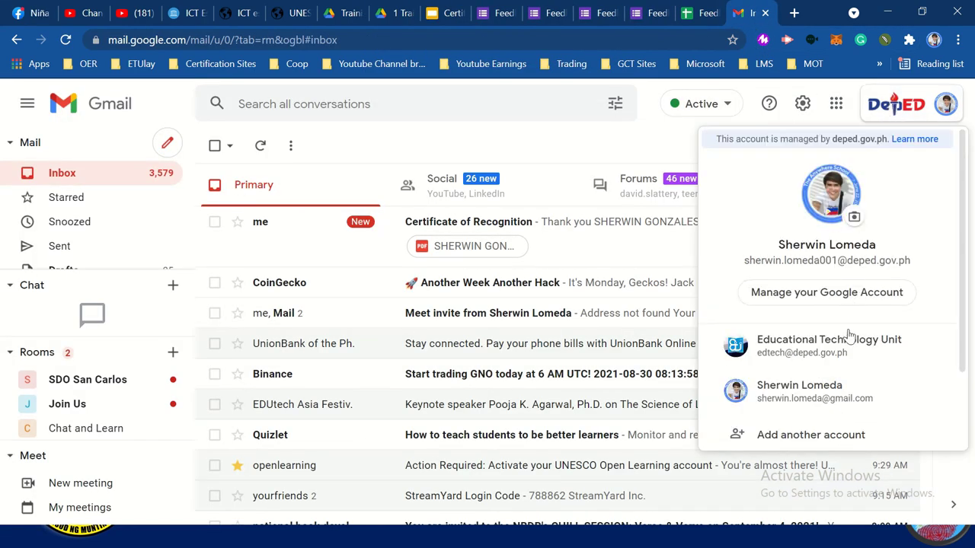
pyautogui.click(837, 392)
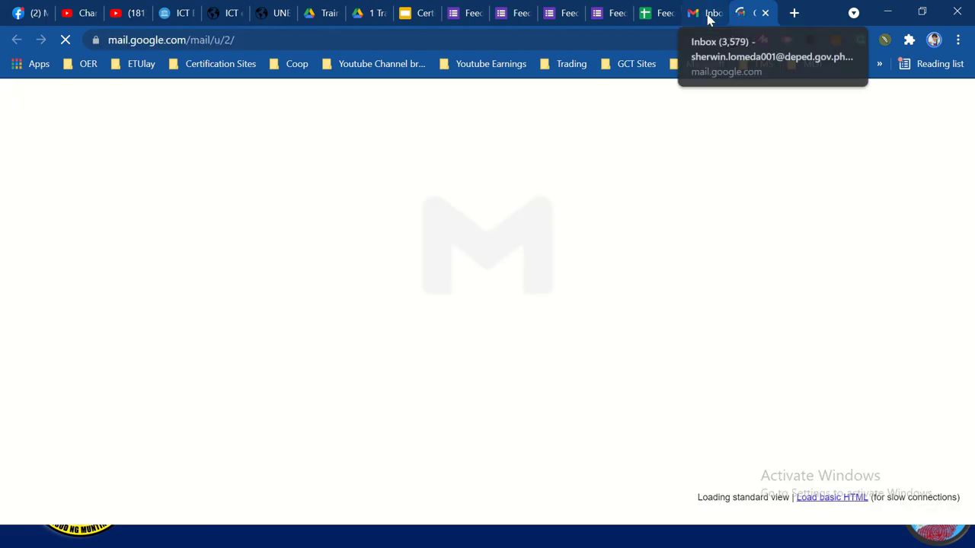
pyautogui.click(707, 15)
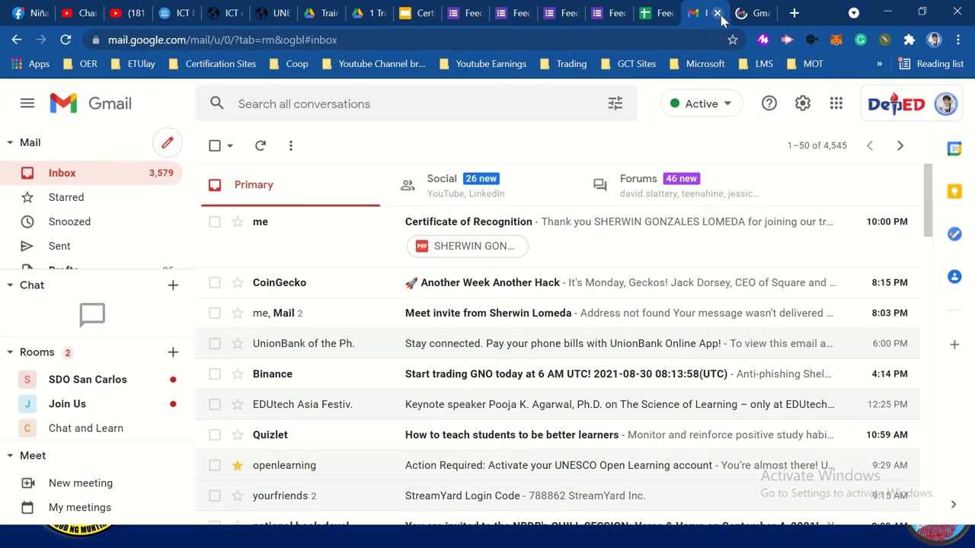
pyautogui.click(716, 13)
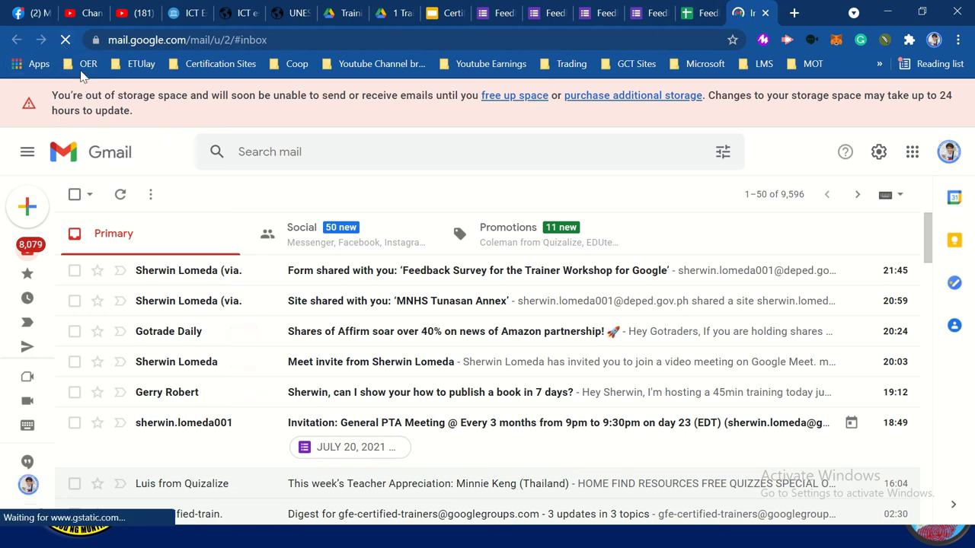
# Open Gmail in a new tab from the apps panel, then return to the existing inbox tab
pyautogui.click(794, 13)
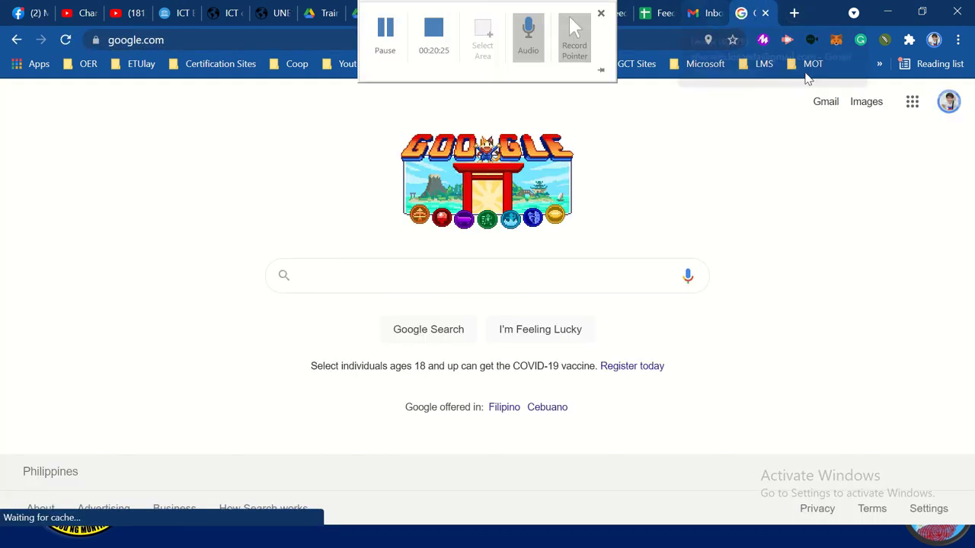
pyautogui.click(944, 106)
pyautogui.click(825, 102)
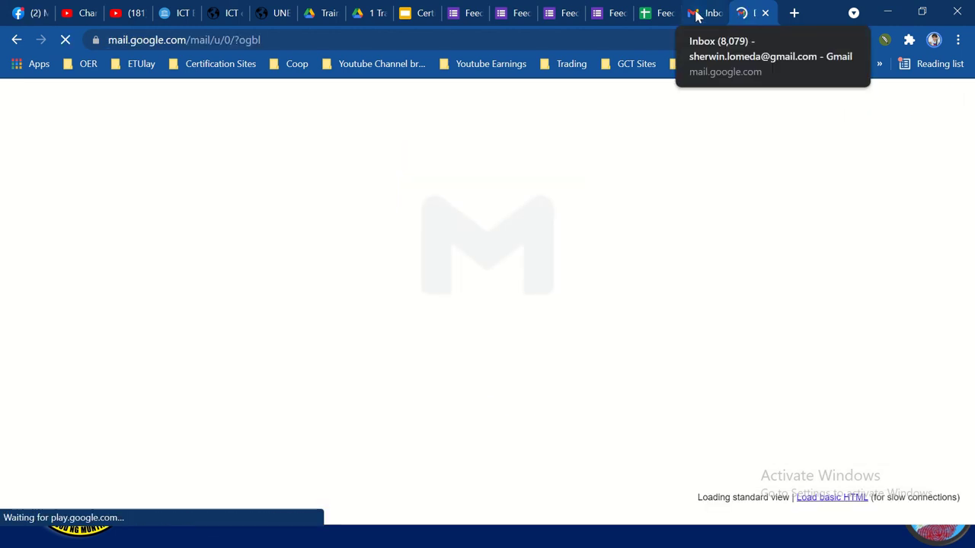
pyautogui.click(696, 15)
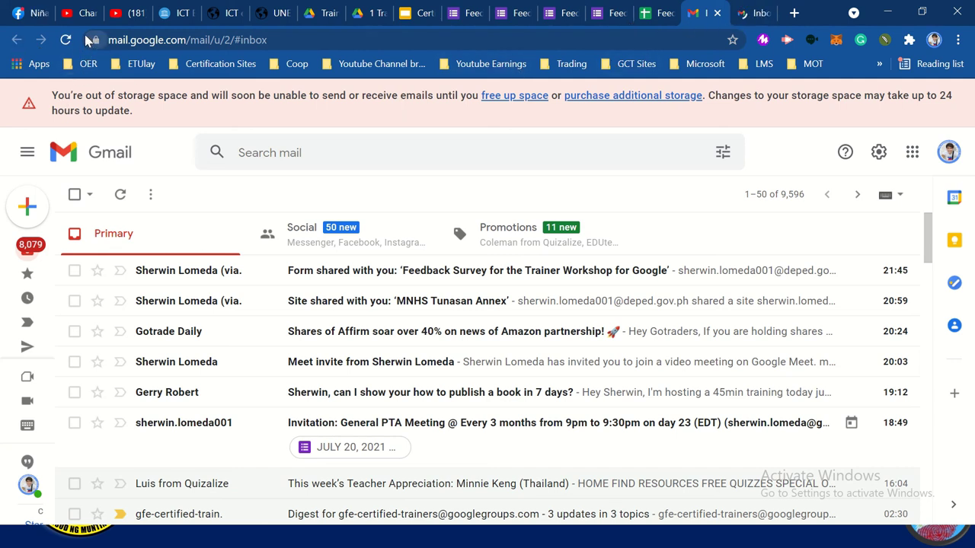
# Open the Feedback Survey 'Form shared with you' email, then go back to the inbox list
pyautogui.click(379, 280)
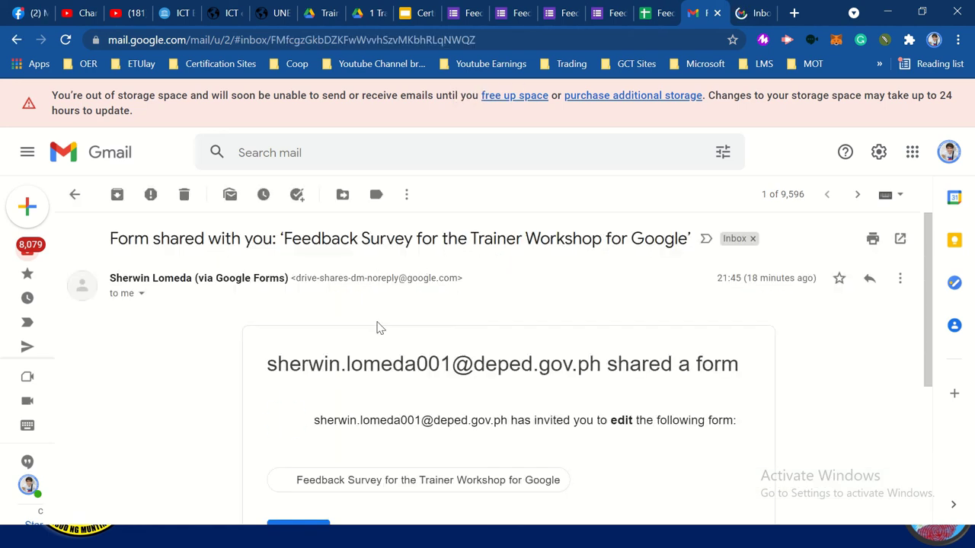
pyautogui.scroll(-3, 417, 316)
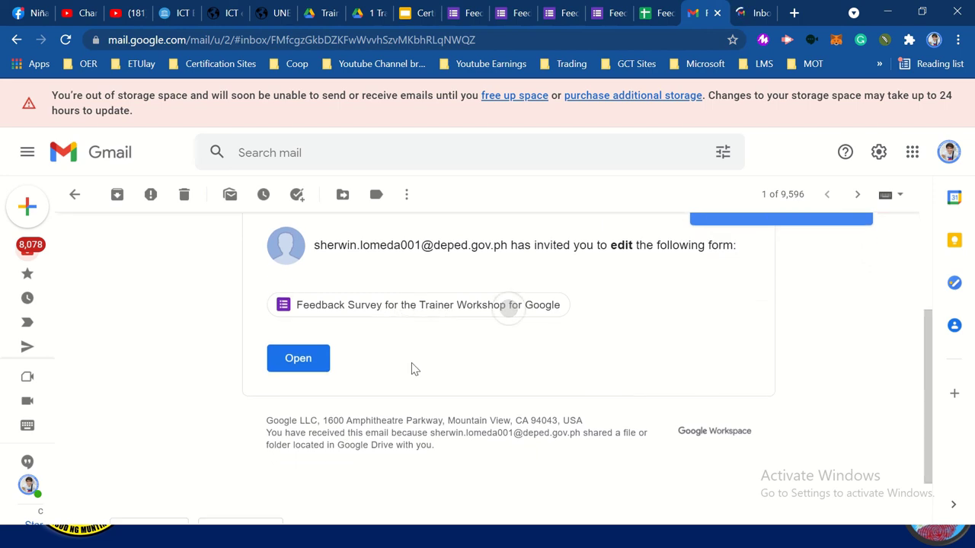
pyautogui.click(17, 41)
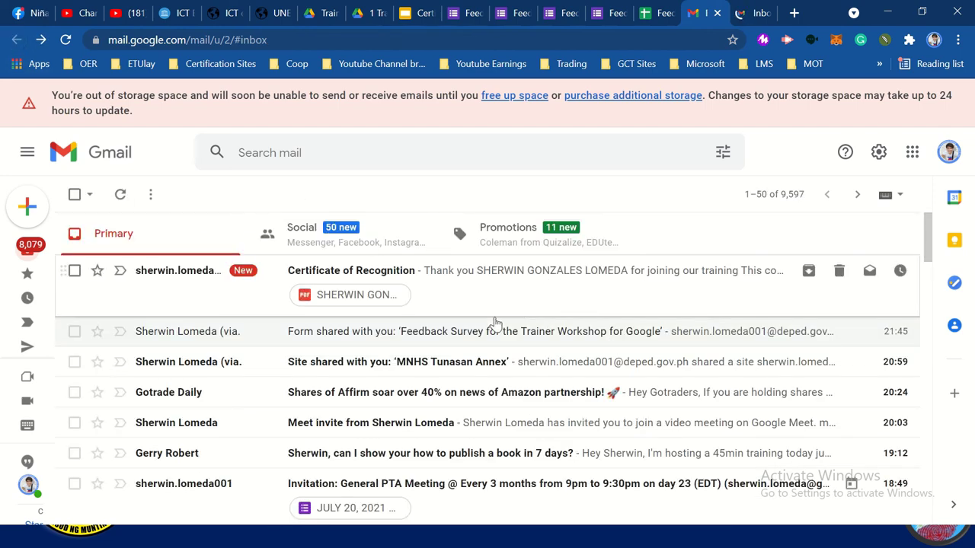
pyautogui.click(561, 338)
pyautogui.scroll(-3, 489, 348)
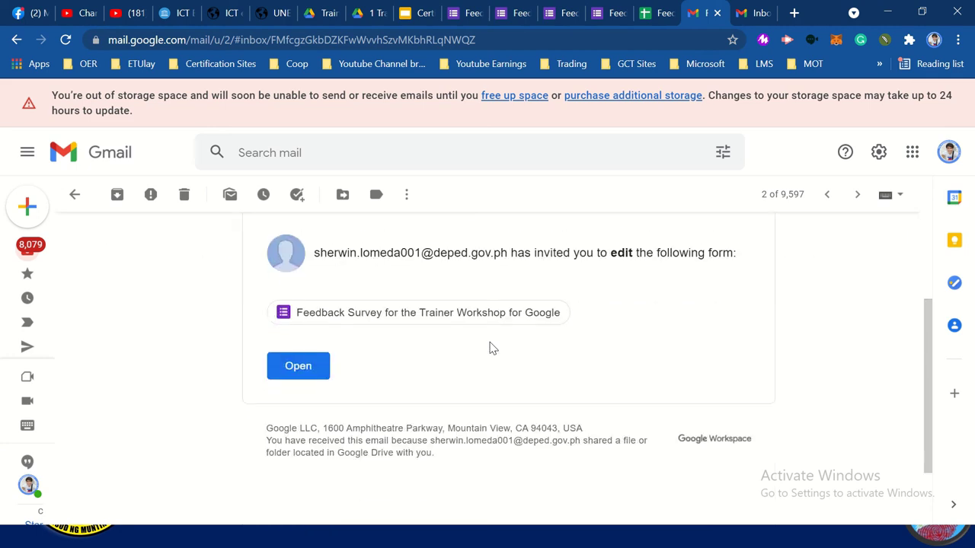
pyautogui.scroll(3, 489, 346)
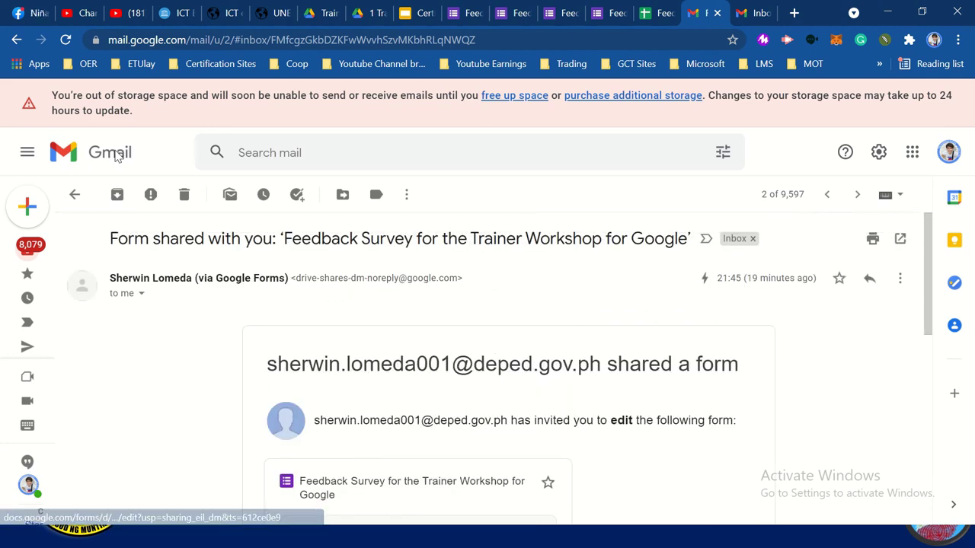
pyautogui.click(17, 40)
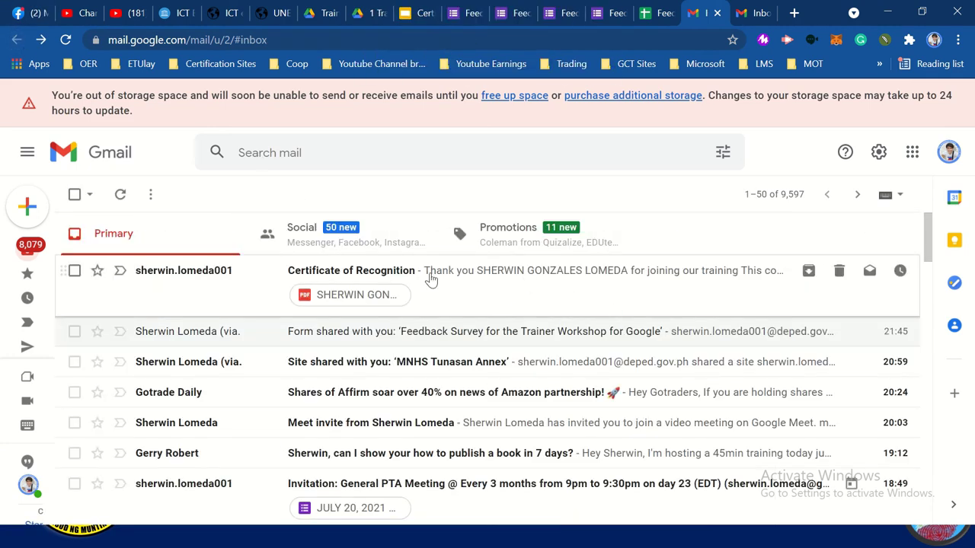
# Preview the Certificate of Recognition PDF attachment, then switch to the Certificate of Recog slide template
pyautogui.click(344, 299)
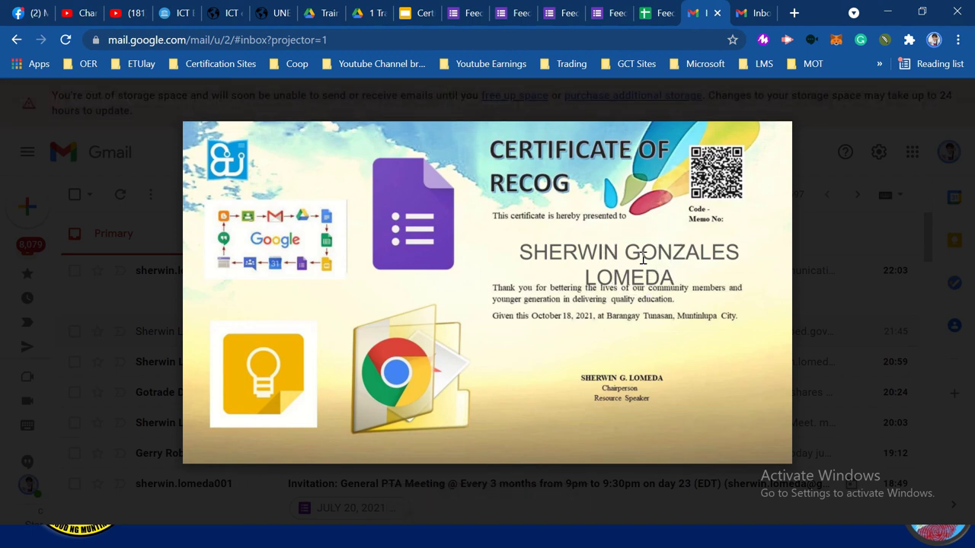
pyautogui.click(424, 13)
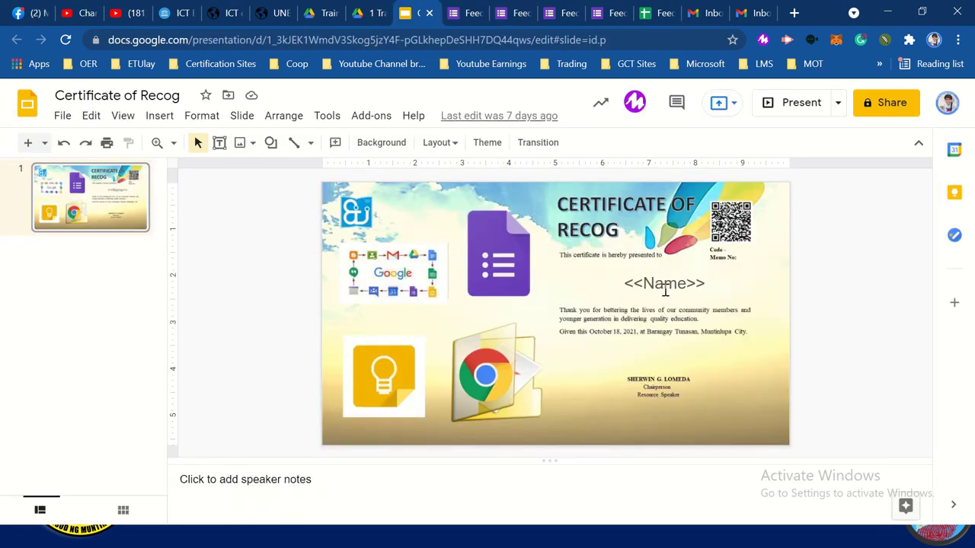
# Reduce the <<Name>> placeholder's font size from 25 to 20
pyautogui.tripleClick(665, 289)
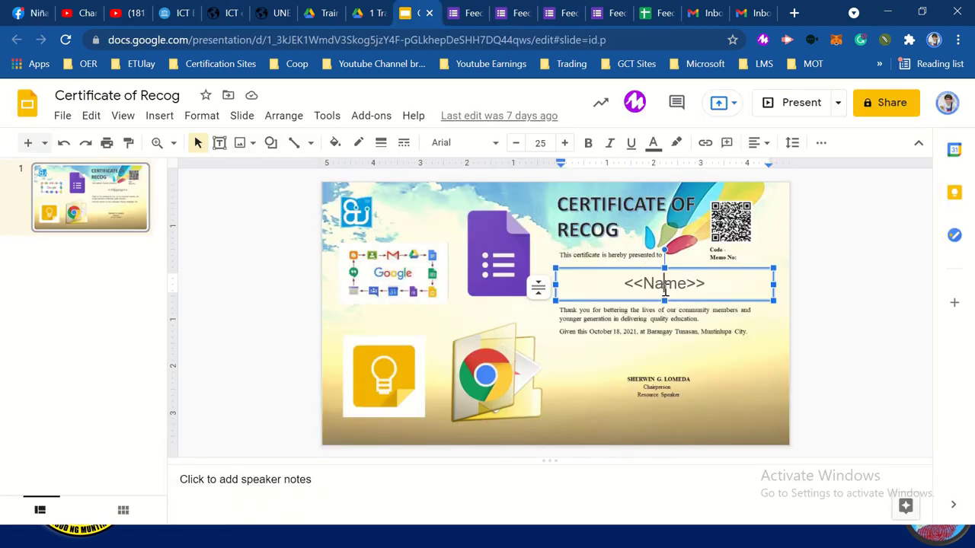
pyautogui.click(516, 143)
pyautogui.click(515, 143)
pyautogui.click(515, 143)
pyautogui.click(516, 143)
pyautogui.click(516, 143)
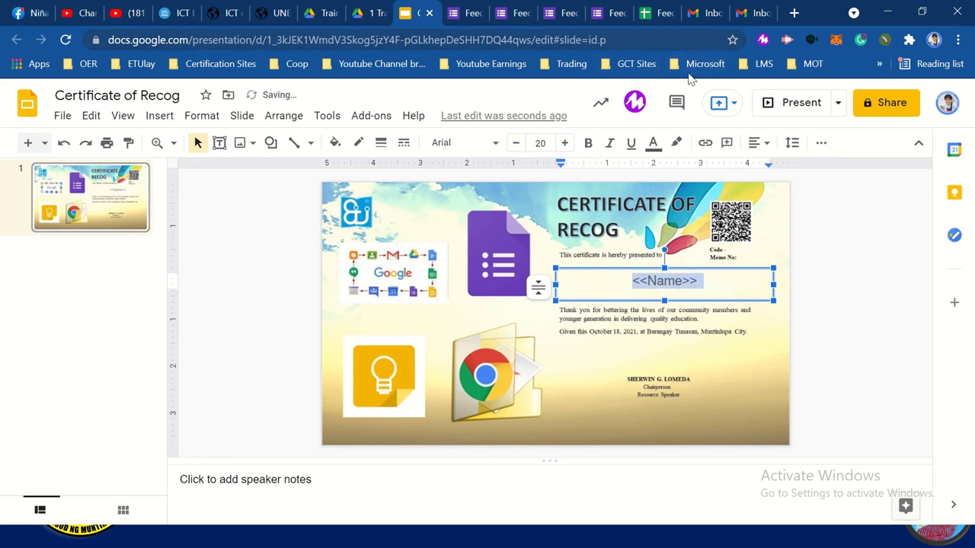
pyautogui.click(757, 16)
# Return to Gmail's attachment viewer showing the certificate PDF with the recipient's name wrapping over two lines
pyautogui.click(689, 13)
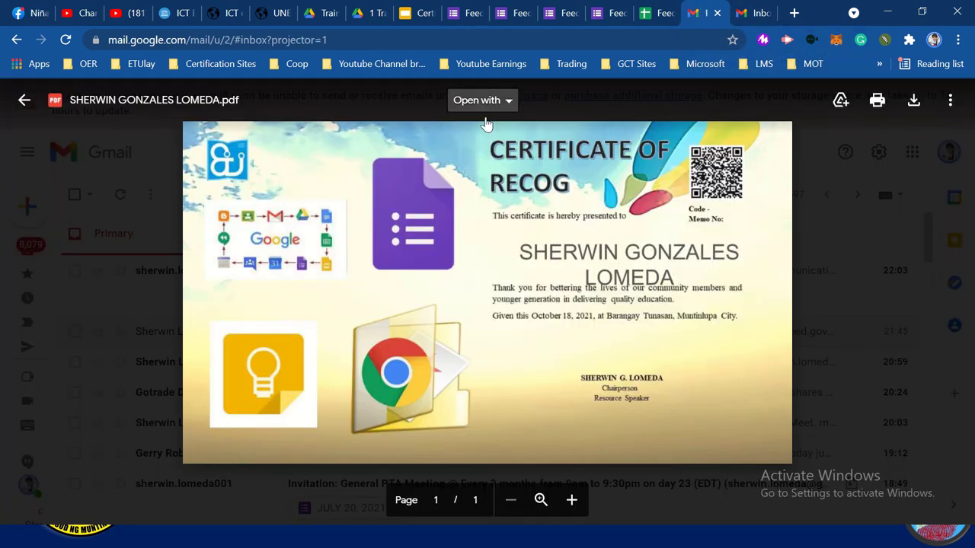
pyautogui.moveTo(468, 6)
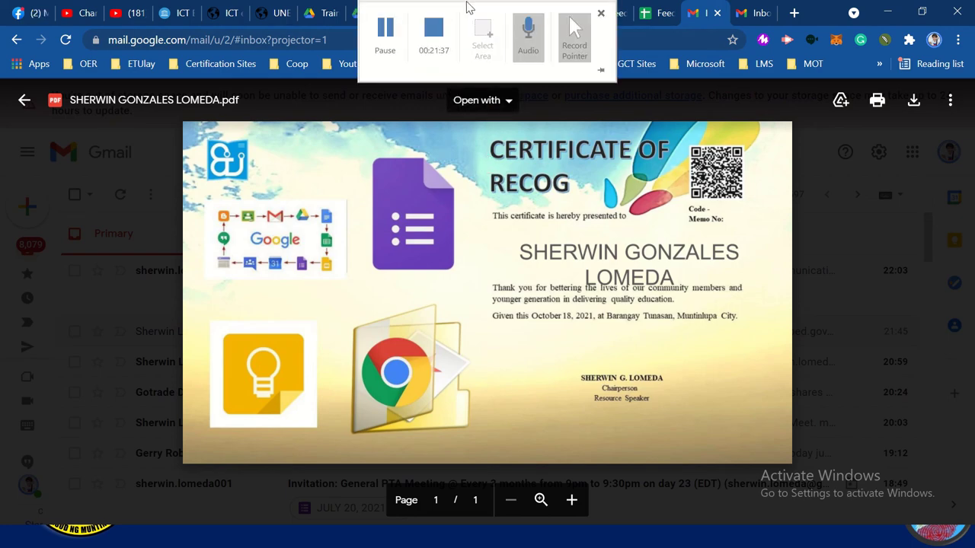